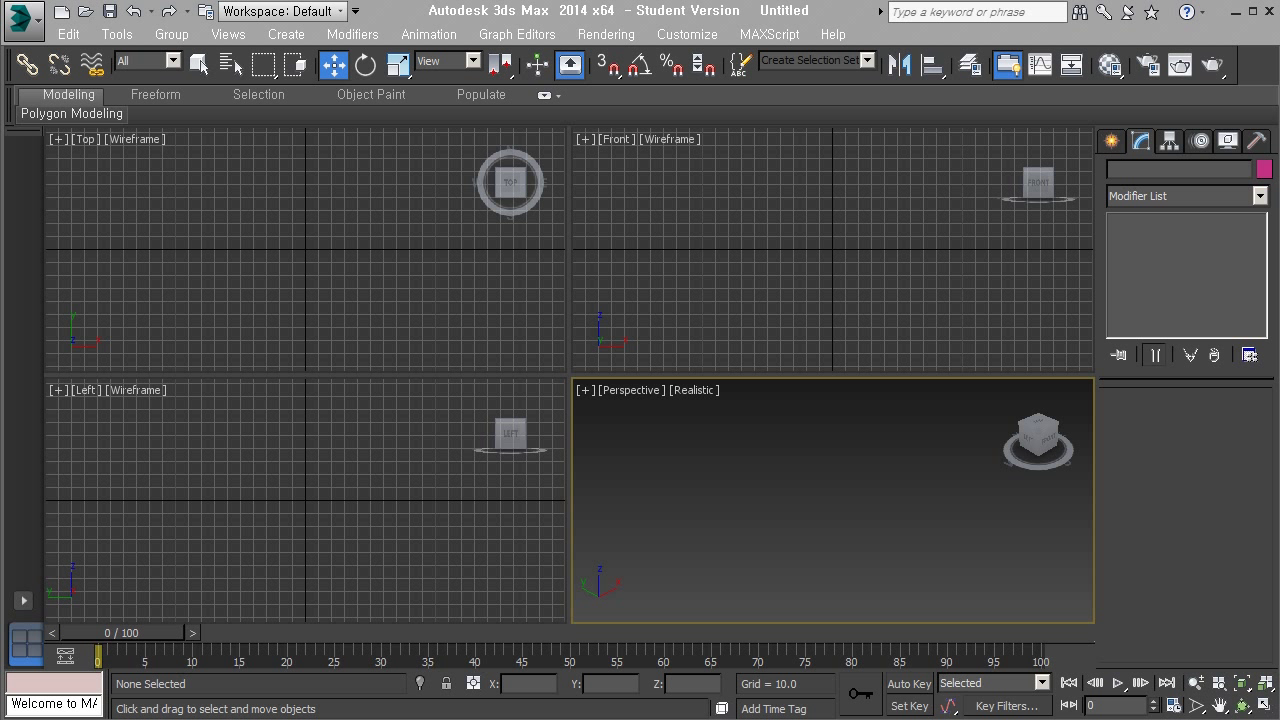
Create a standard sphere centred on the origin in the Top viewport, with a radius of about 30 units.
left_click(1111, 141)
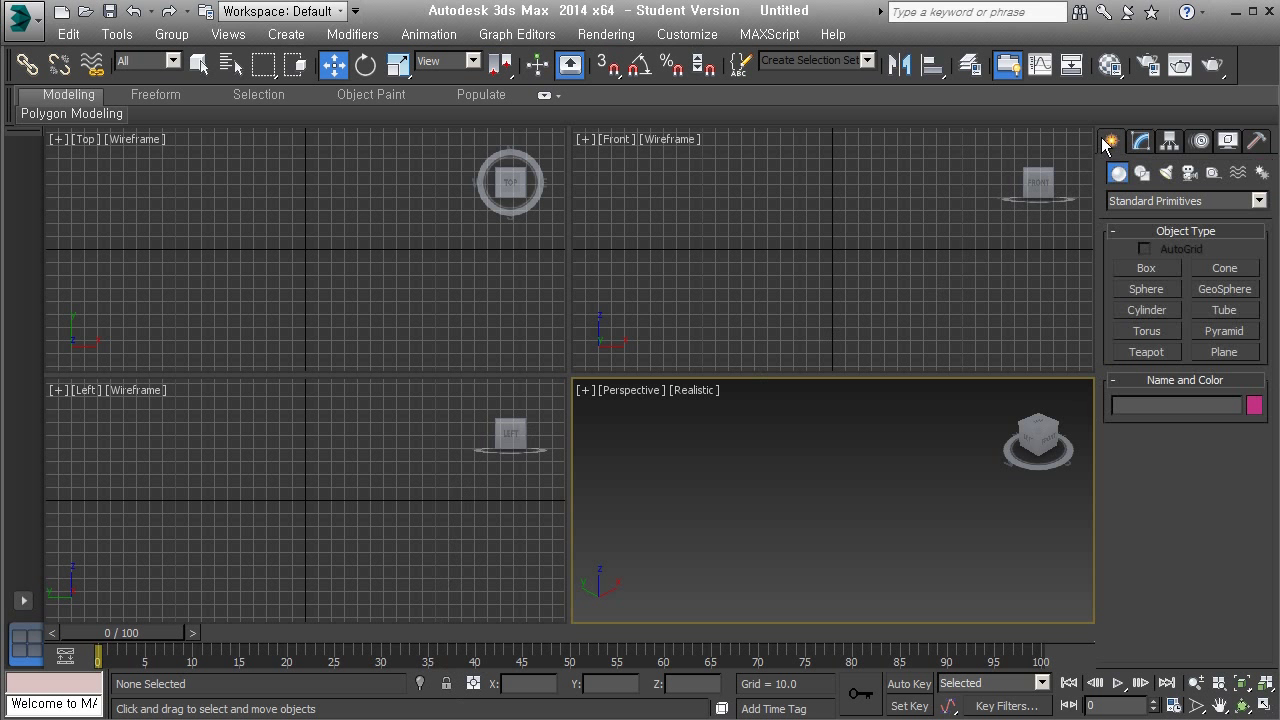
left_click(1142, 289)
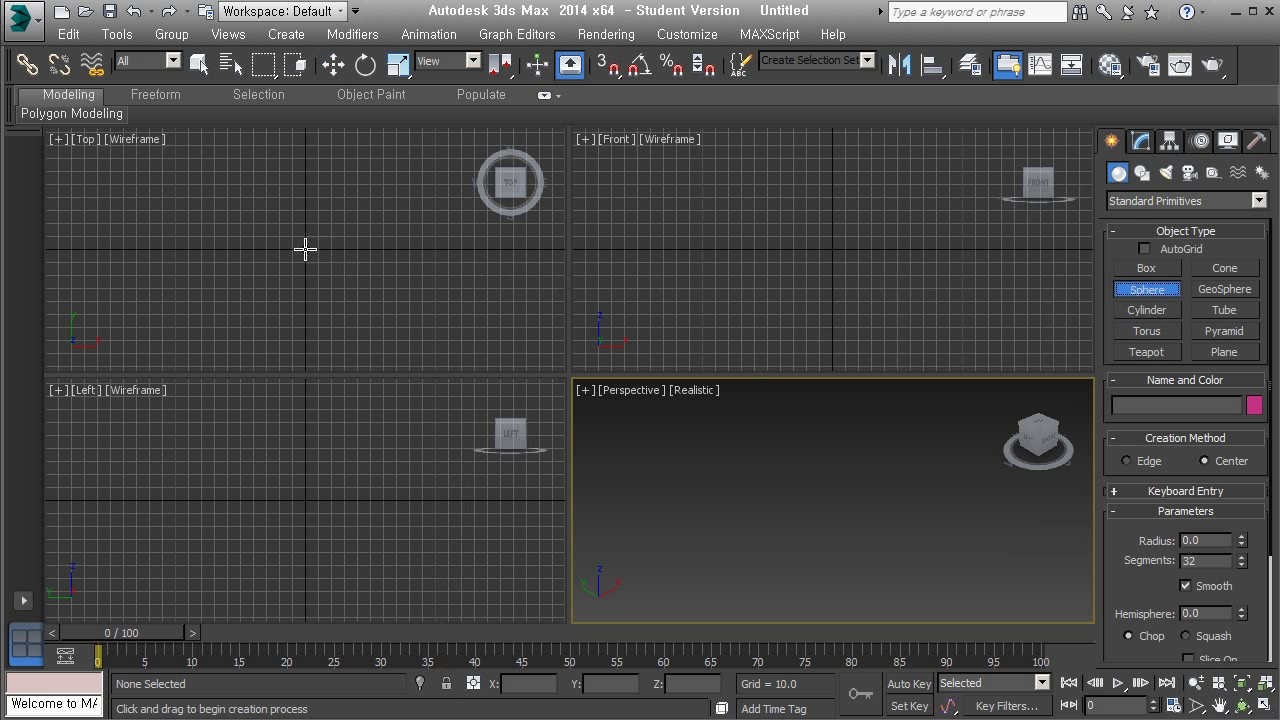
left_click_drag(305, 249, 340, 267)
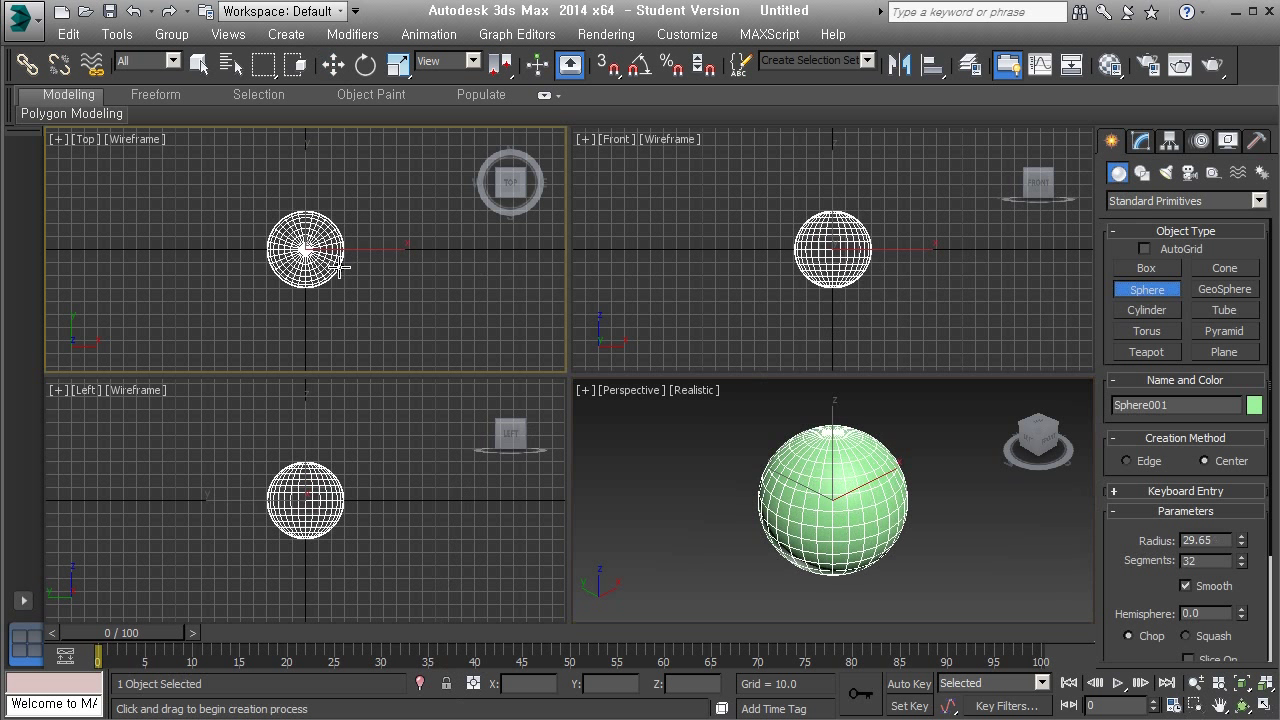
Modify the sphere's parameters, setting the segments to 64 and the radius to 30.0.
left_click(1143, 143)
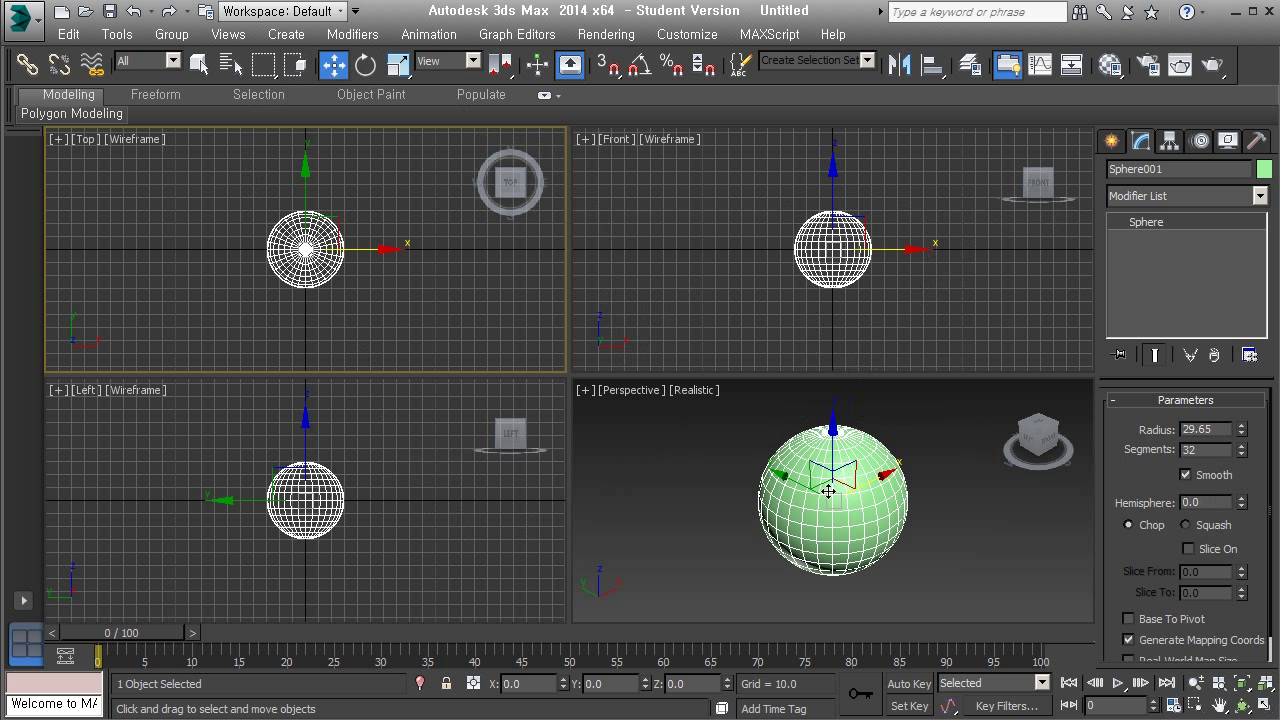
left_click_drag(1264, 569, 1266, 489)
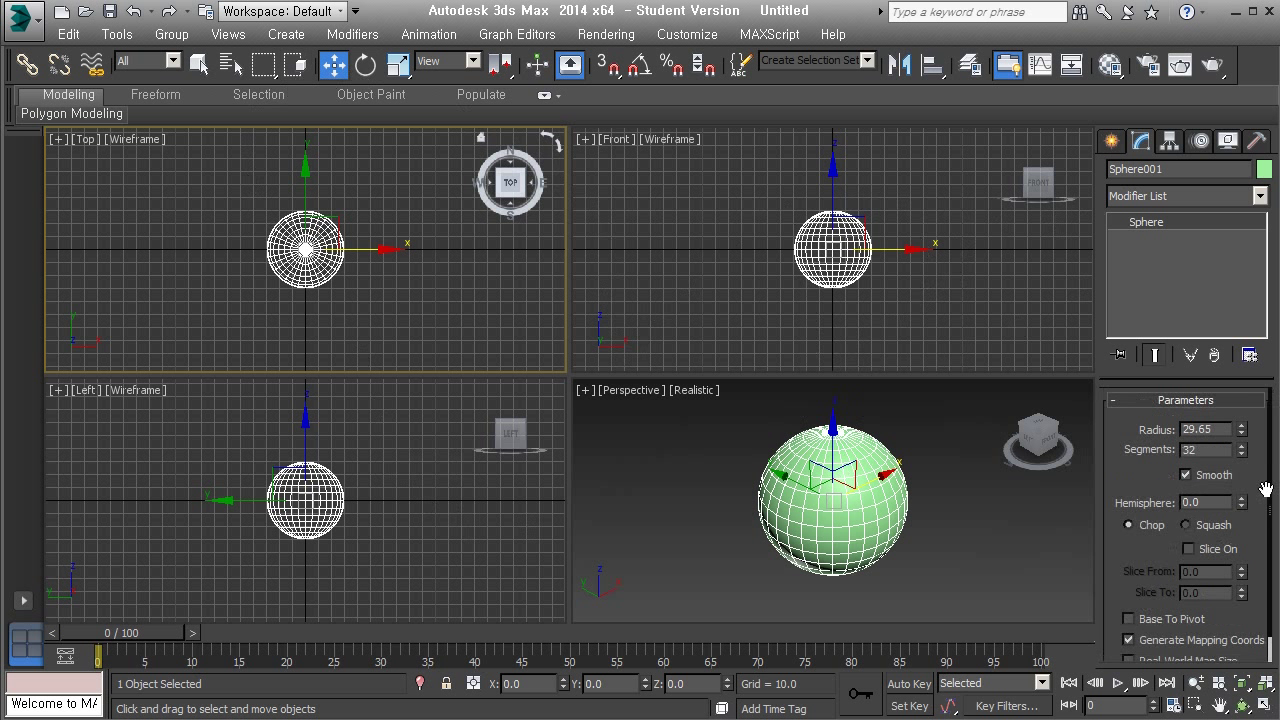
left_click(1190, 450)
type("64")
key("Return")
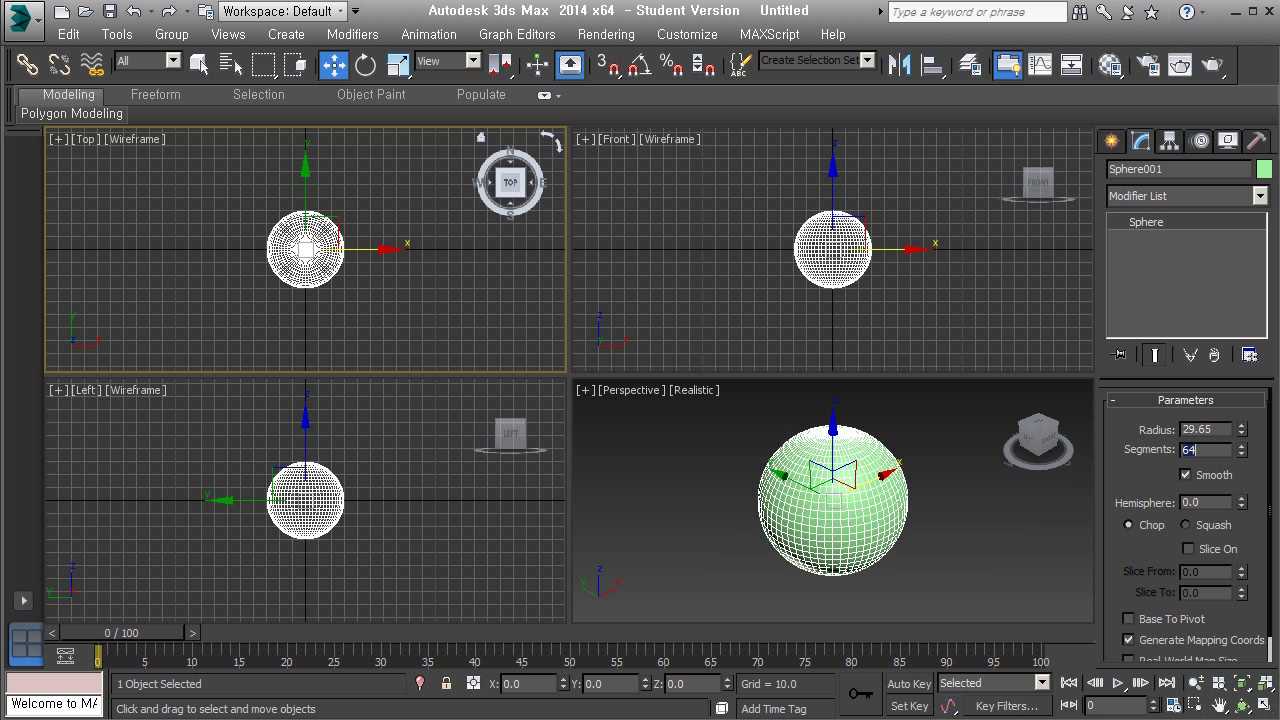
key("shift+Tab")
type("30.0")
left_click(832, 494)
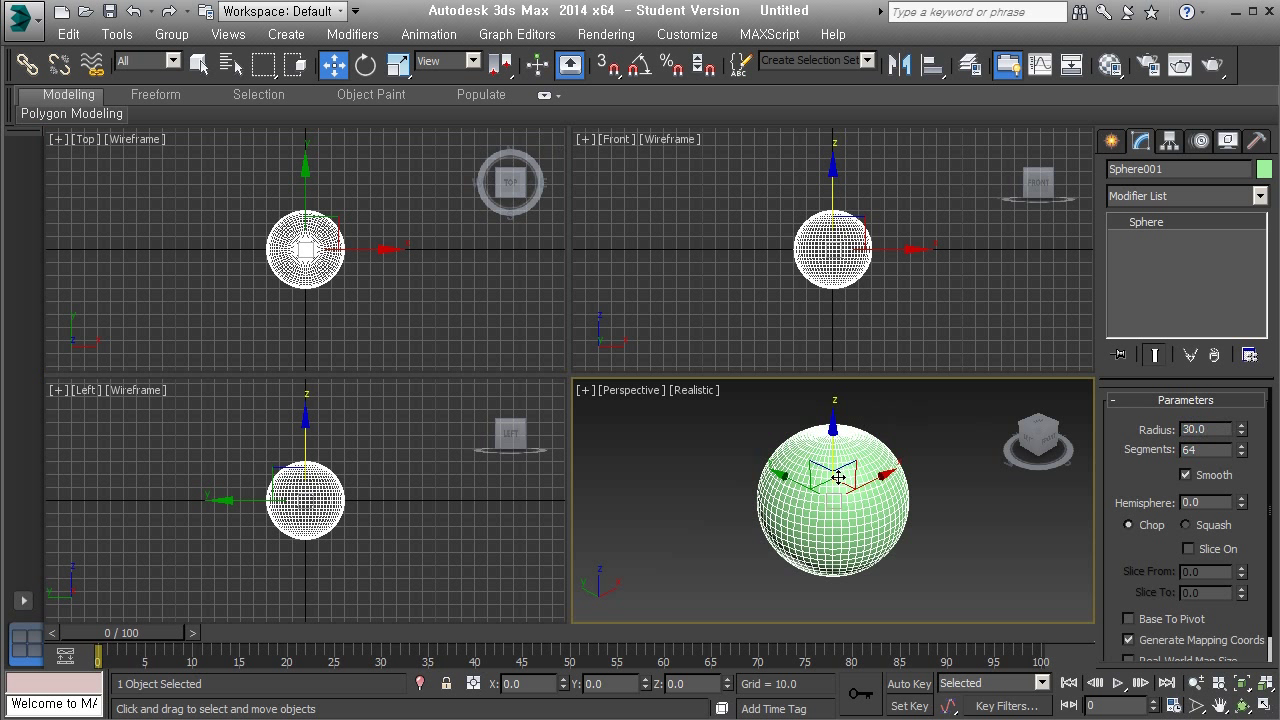
Examine the available mesh-editing modifiers and the sphere's conversion options, including Convert to Editable Poly, without applying any.
left_click(1163, 198)
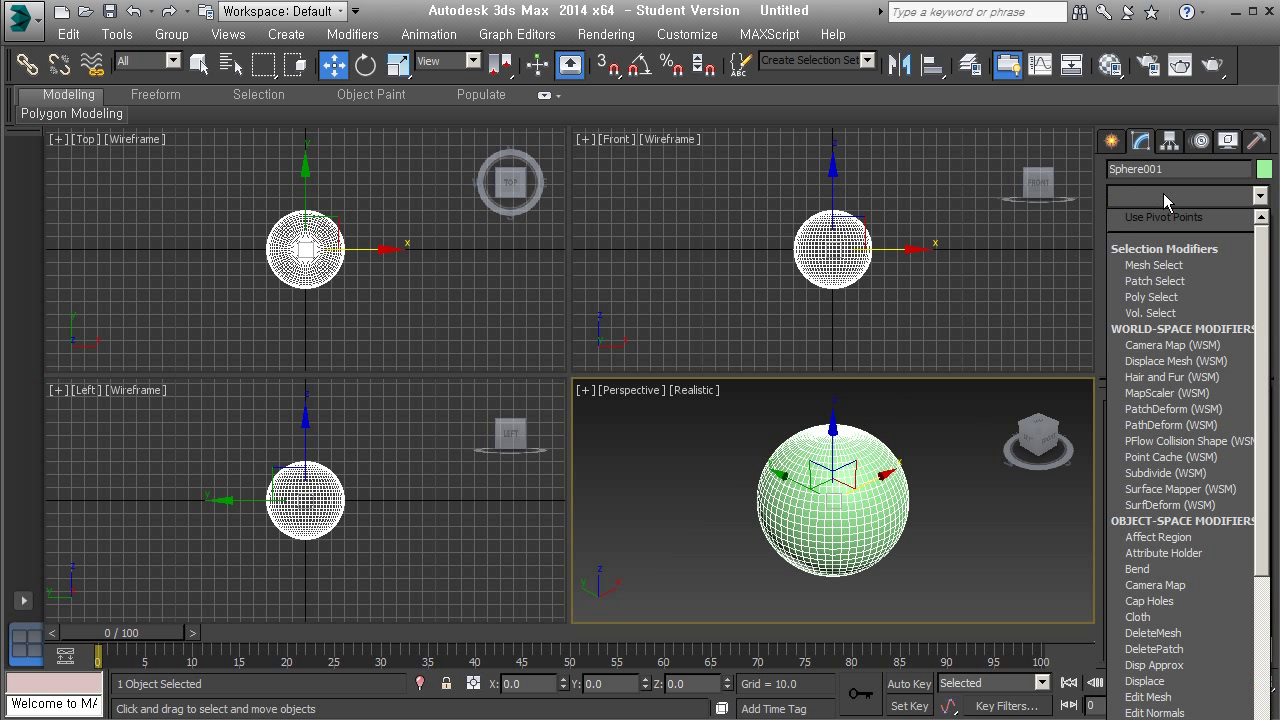
key("e")
key("e")
key("e")
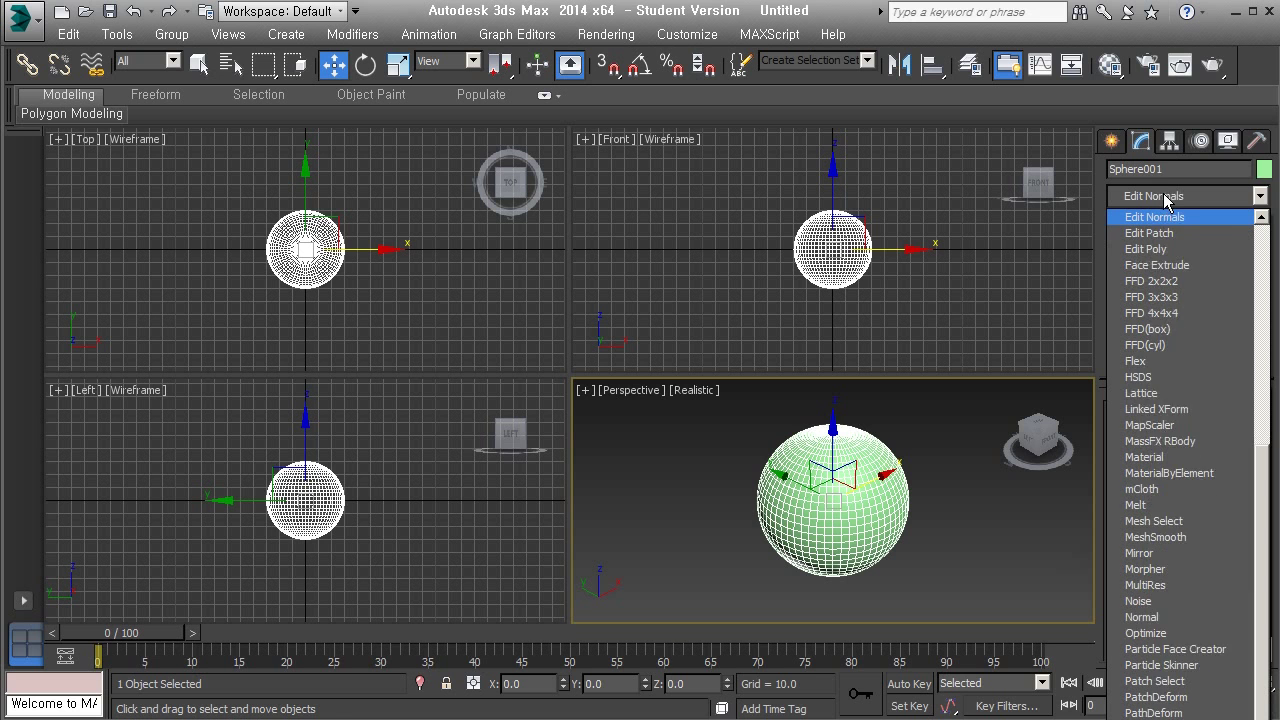
scroll(1185, 245, "down", 9)
left_click_drag(1263, 668, 1267, 440)
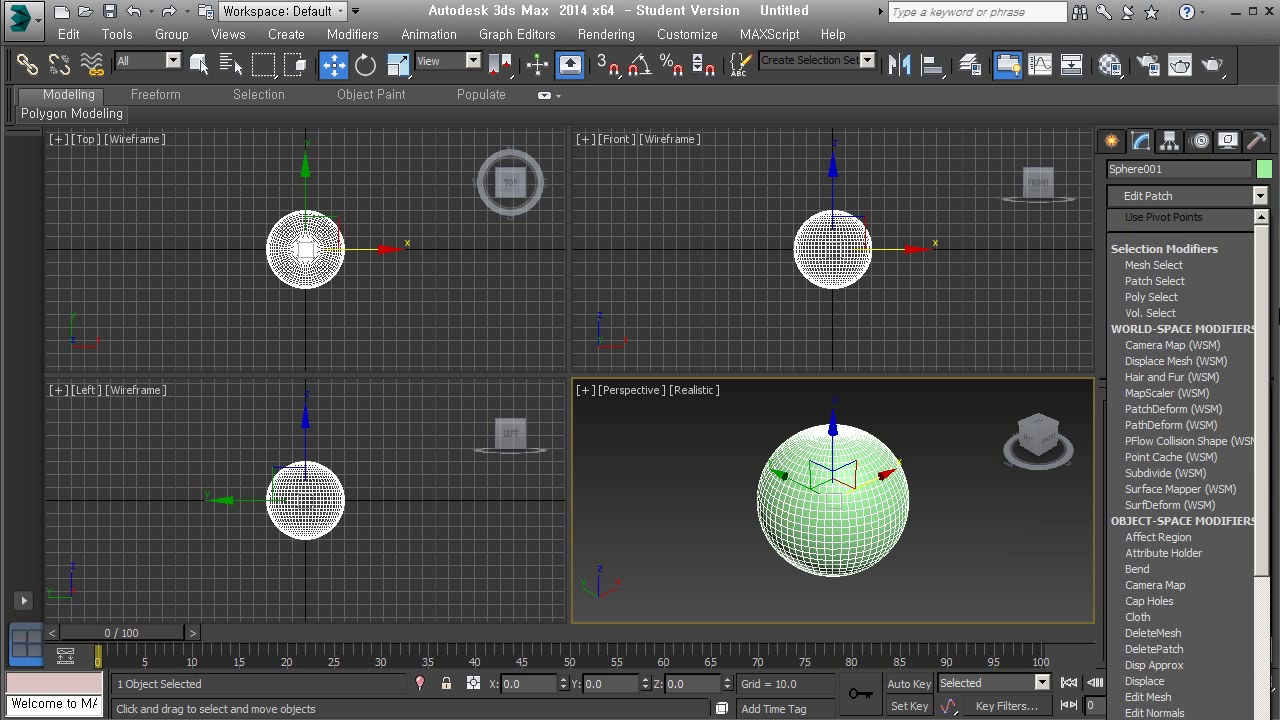
left_click(1278, 320)
left_click(697, 427)
left_click_drag(697, 427, 904, 594)
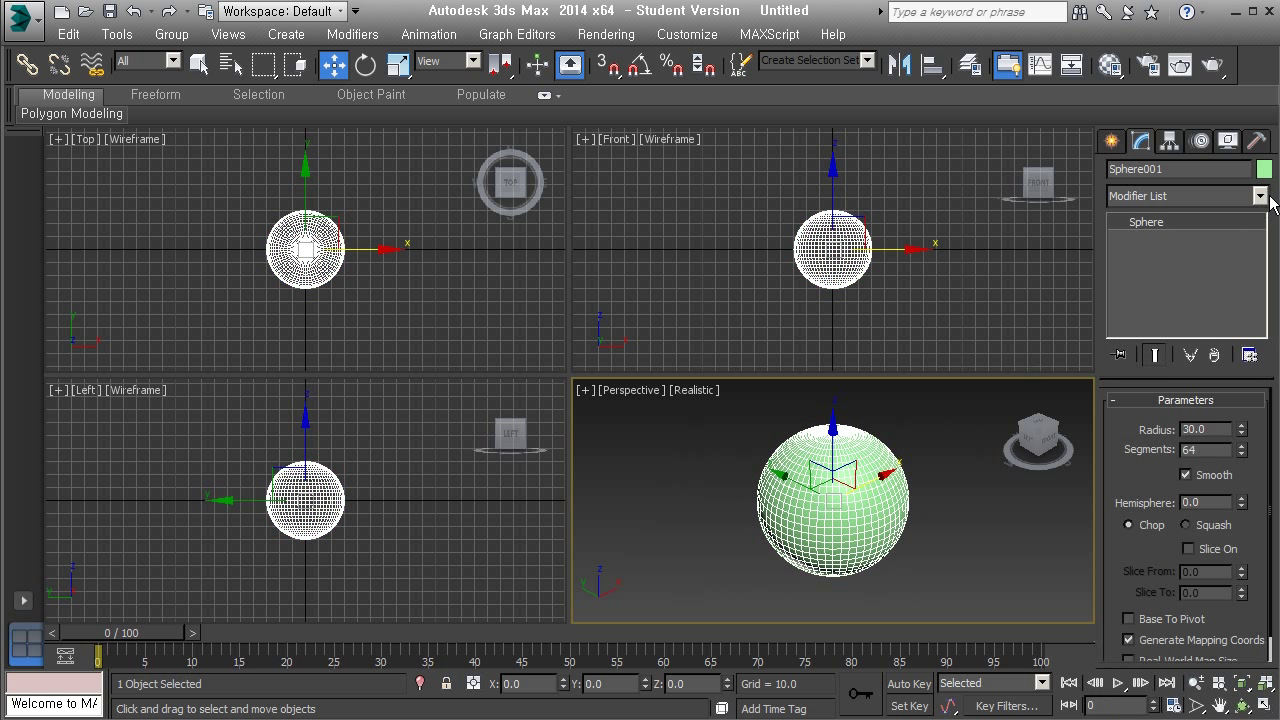
right_click(825, 478)
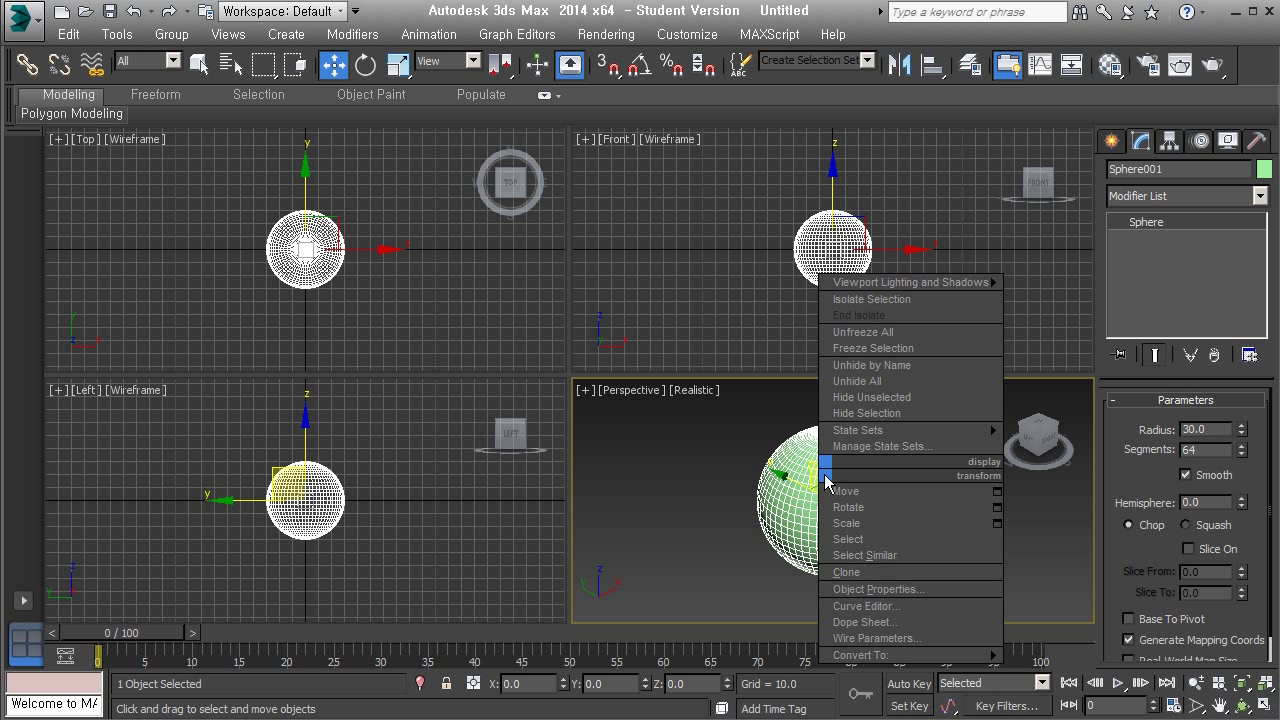
mouse_move(886, 655)
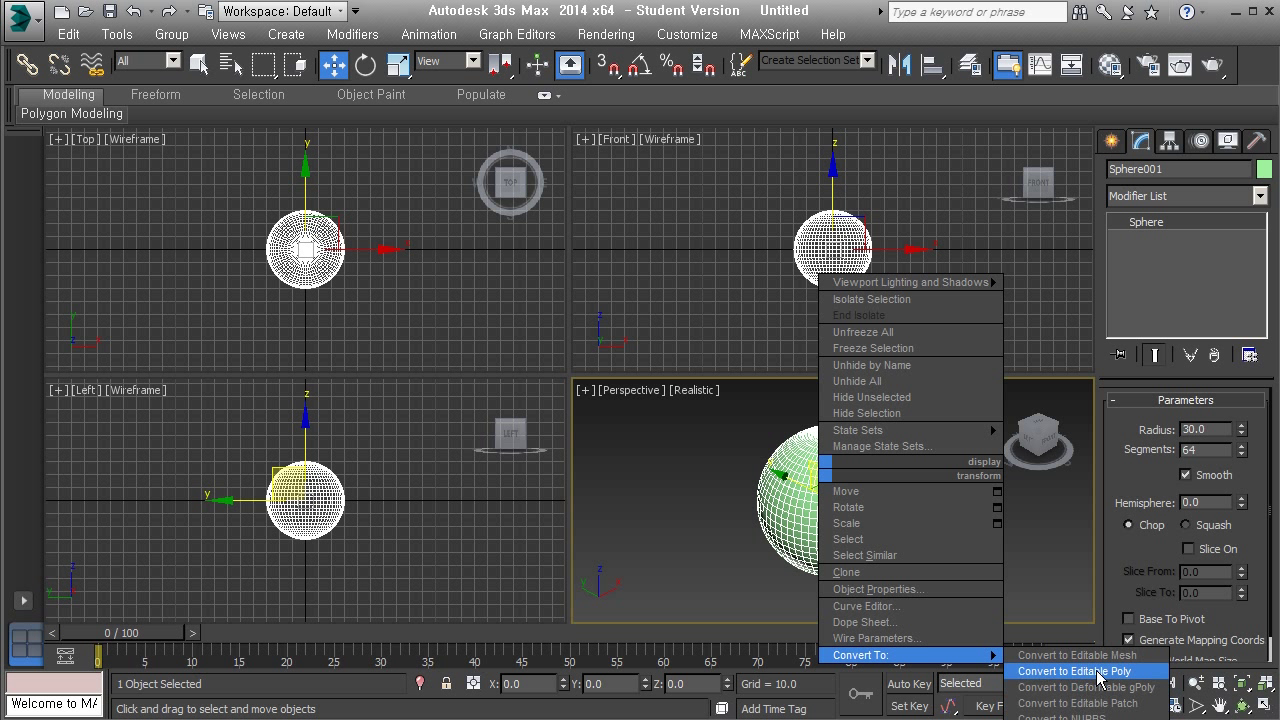
left_click(1168, 218)
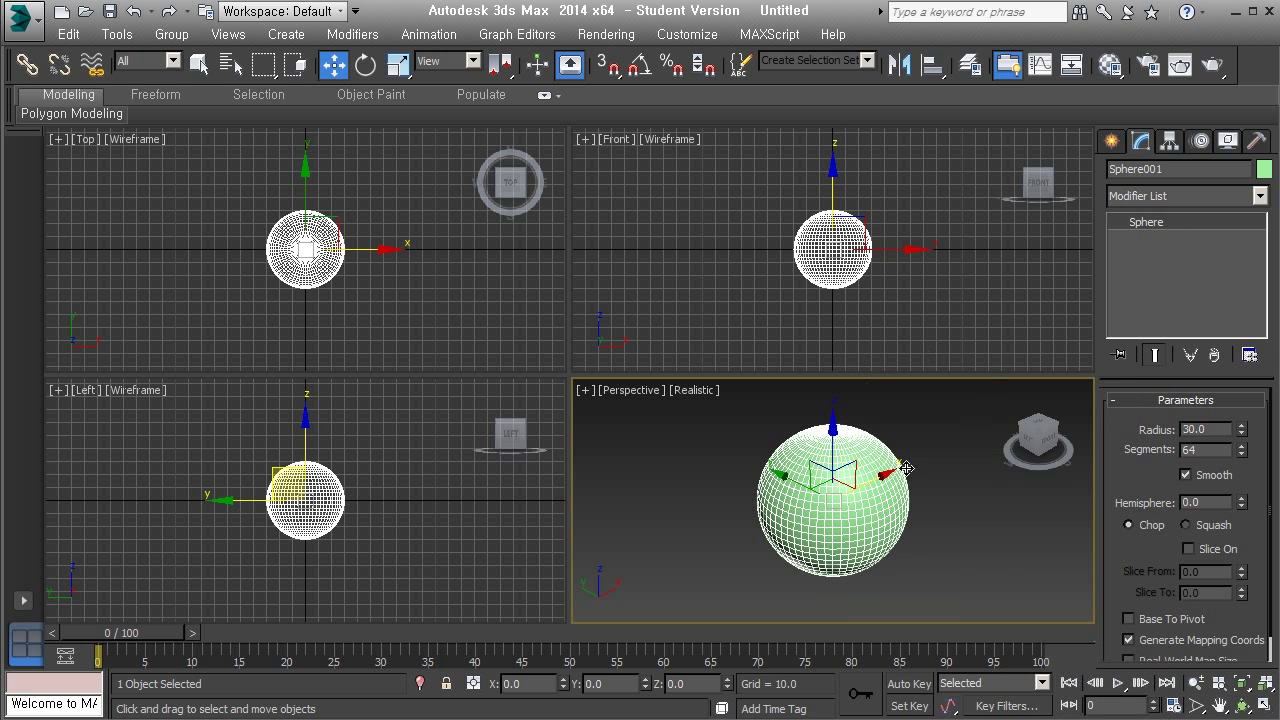
Apply an Edit Poly modifier to the sphere.
left_click(1185, 197)
scroll(1197, 455, "down", 4)
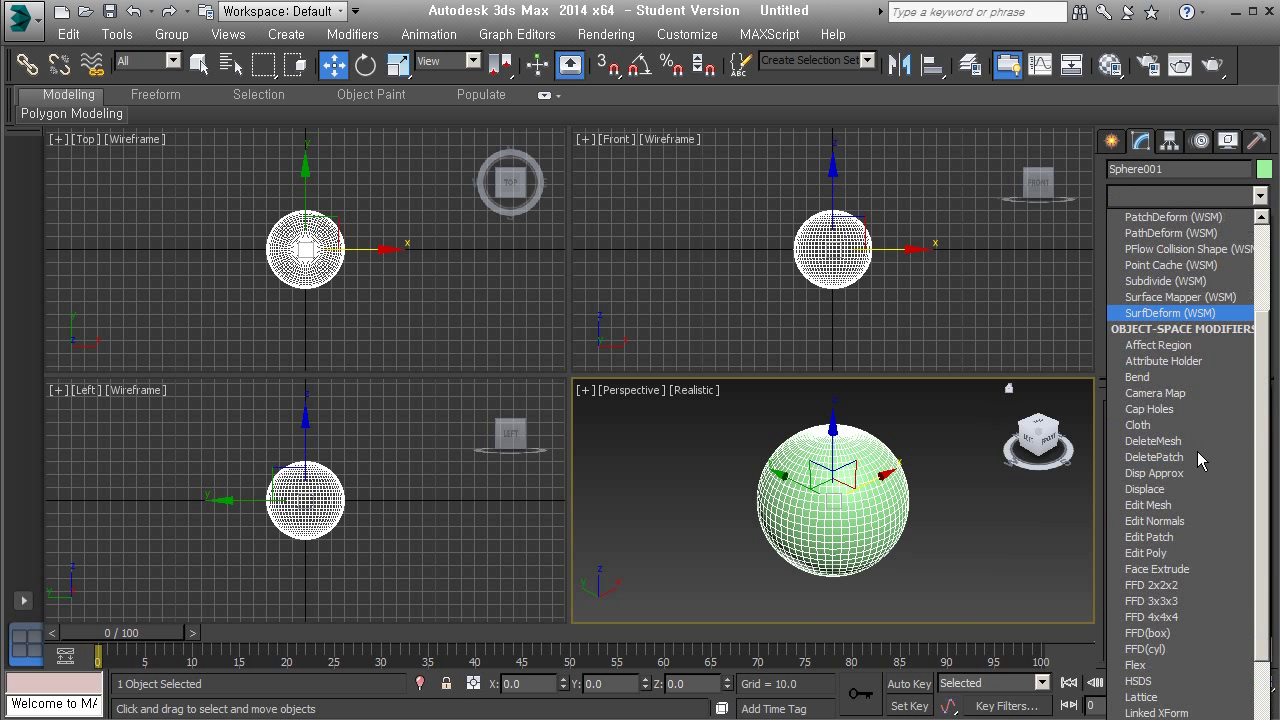
left_click(1186, 553)
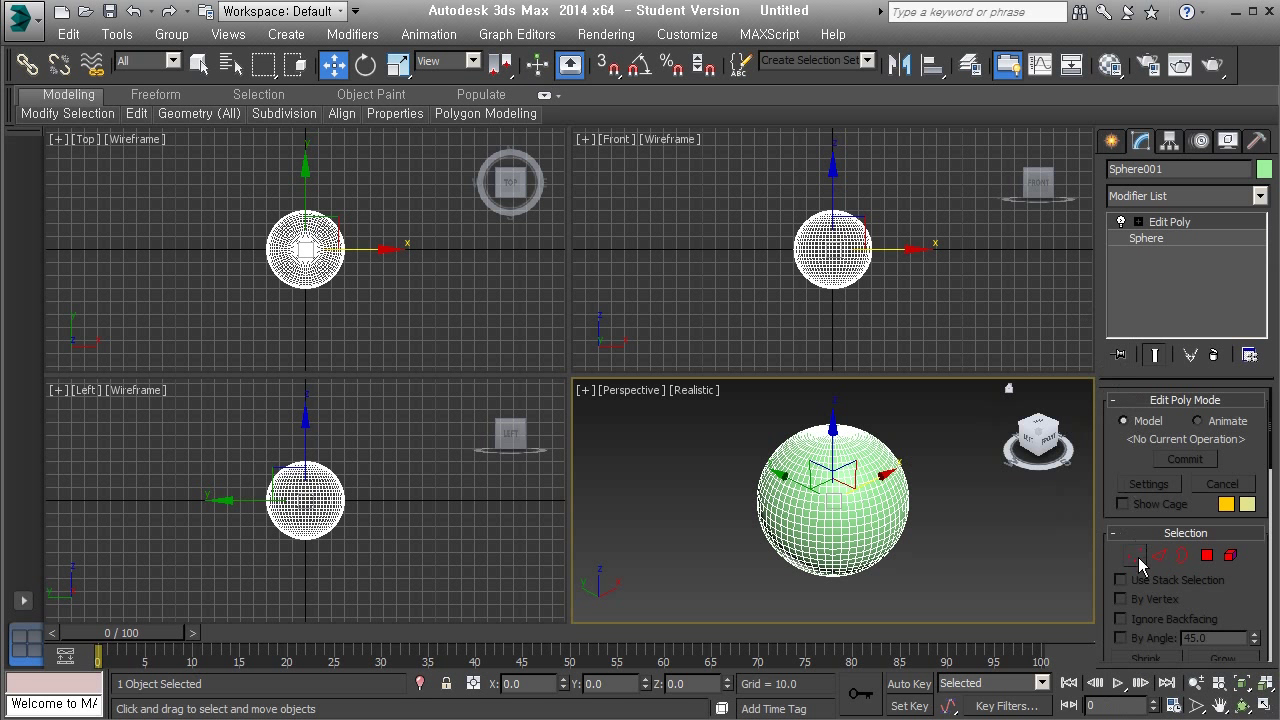
Pull two front vertices of the sphere outward in the Top viewport, to about X -29, Y -52 and X -29, Y -40, and leave vertex editing.
left_click(1138, 559)
left_click(855, 518)
left_click(273, 344)
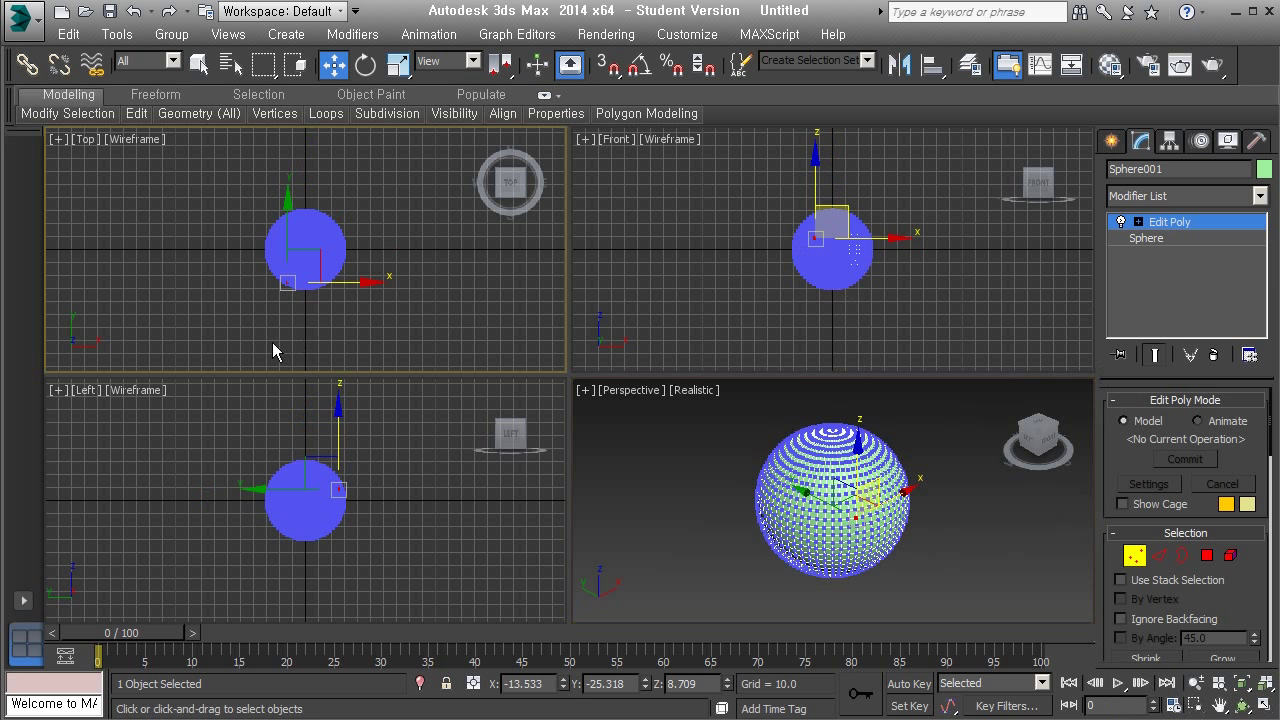
left_click_drag(320, 262, 299, 293)
middle_click_drag(834, 497, 837, 476)
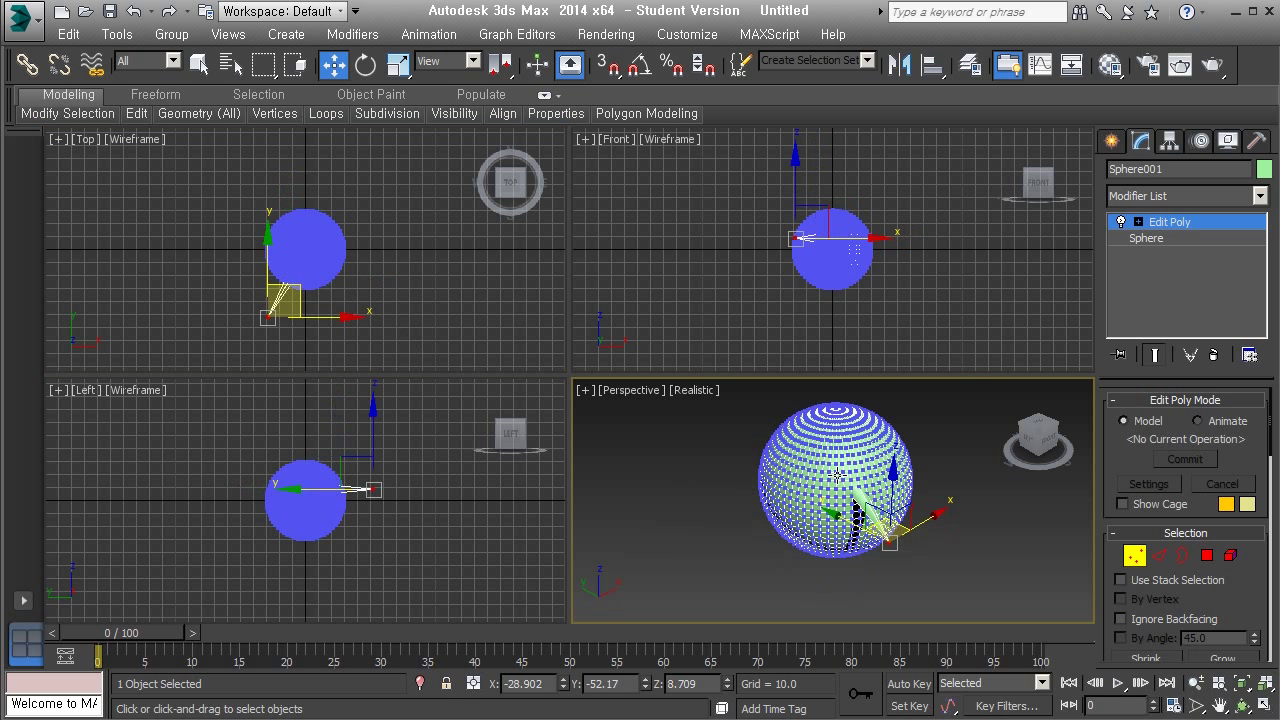
scroll(837, 476, "up", 5)
left_click(871, 466)
right_click(330, 261)
left_click_drag(324, 255, 300, 300)
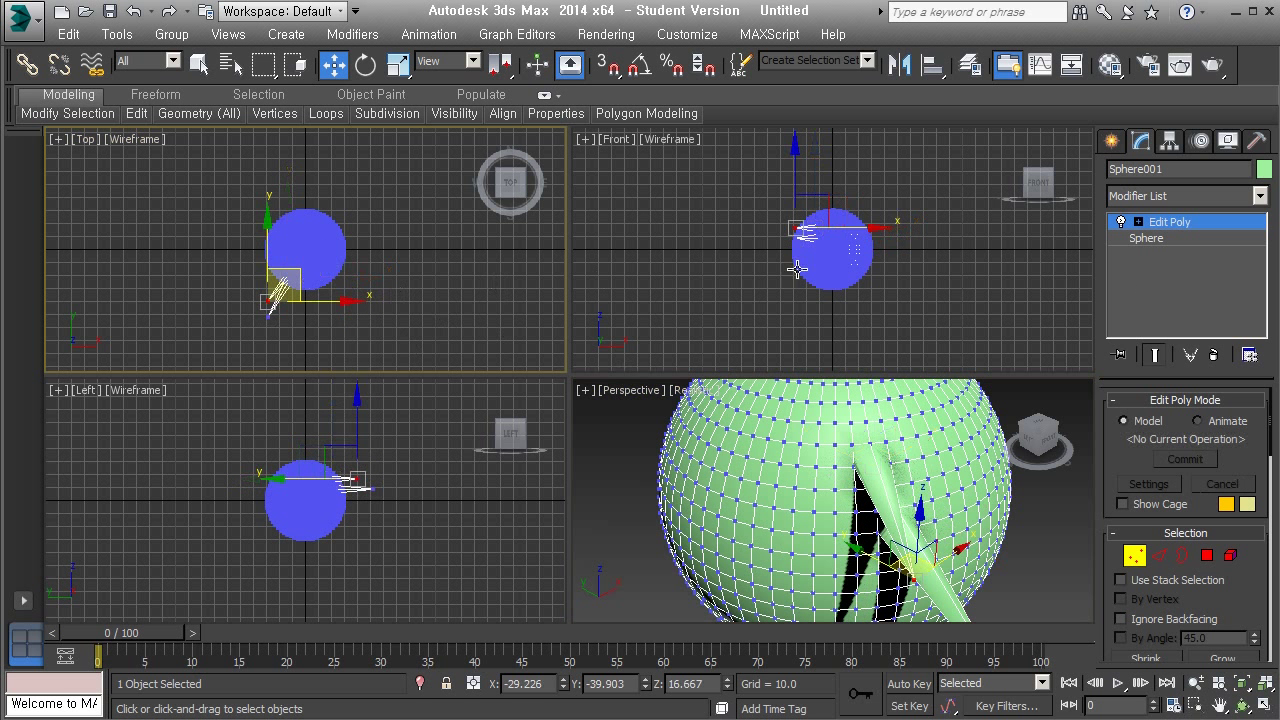
left_click(1229, 234)
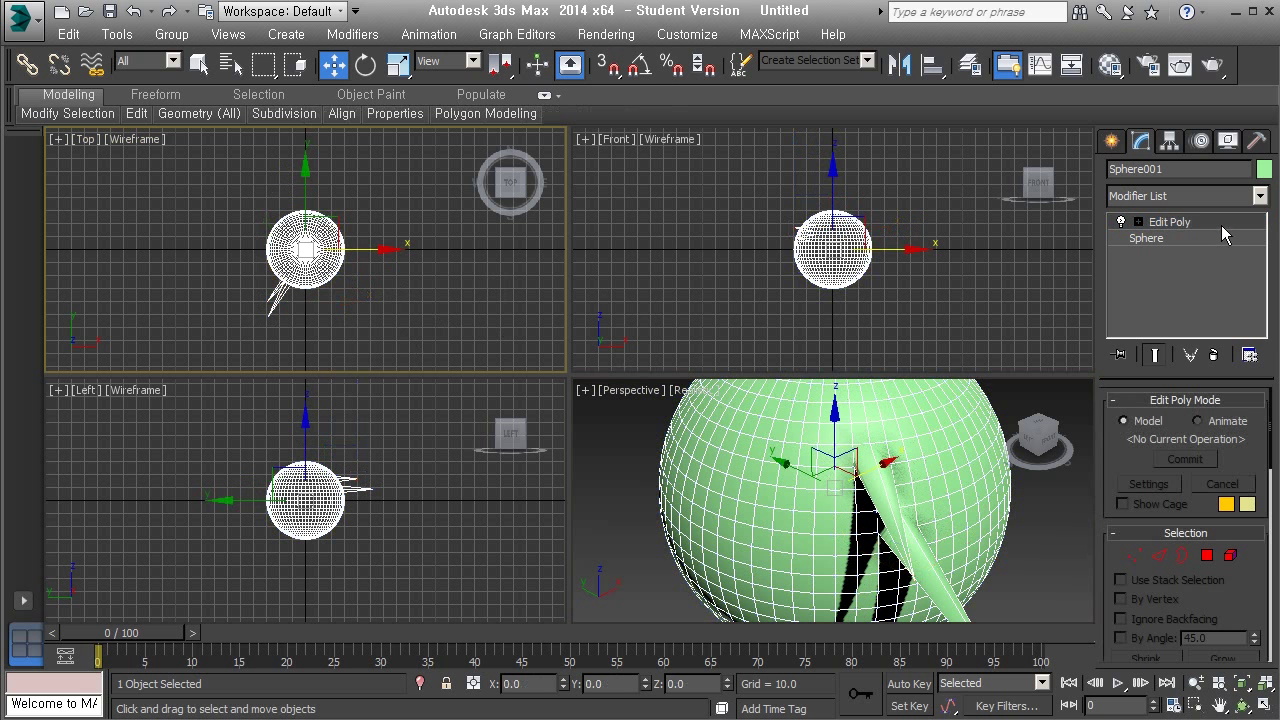
Toggle the Edit Poly modifier's effect repeatedly to compare the sphere with and without the vertex edits.
left_click(1121, 221)
left_click(1121, 221)
left_click(1121, 221)
left_click(1121, 221)
left_click(1121, 221)
Try to access the base Sphere level, decline to continue, and remove the Edit Poly modifier from the stack.
left_click(1161, 238)
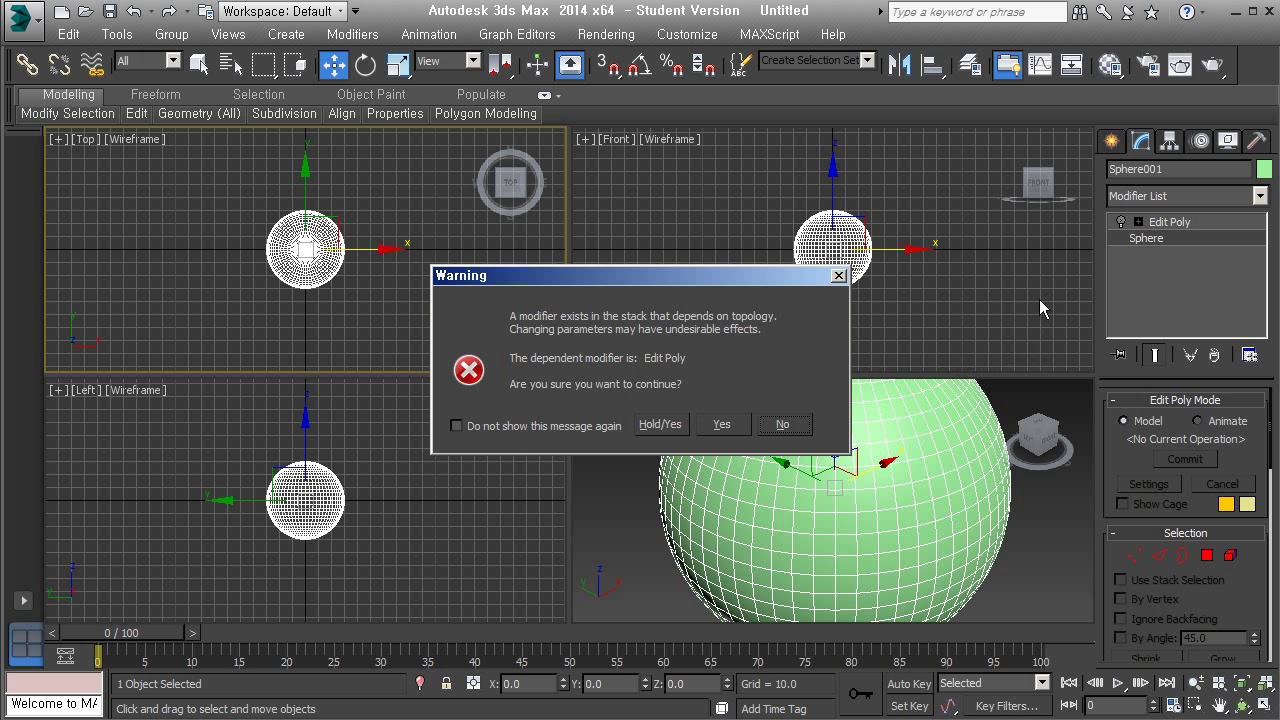
left_click(778, 426)
left_click(1212, 354)
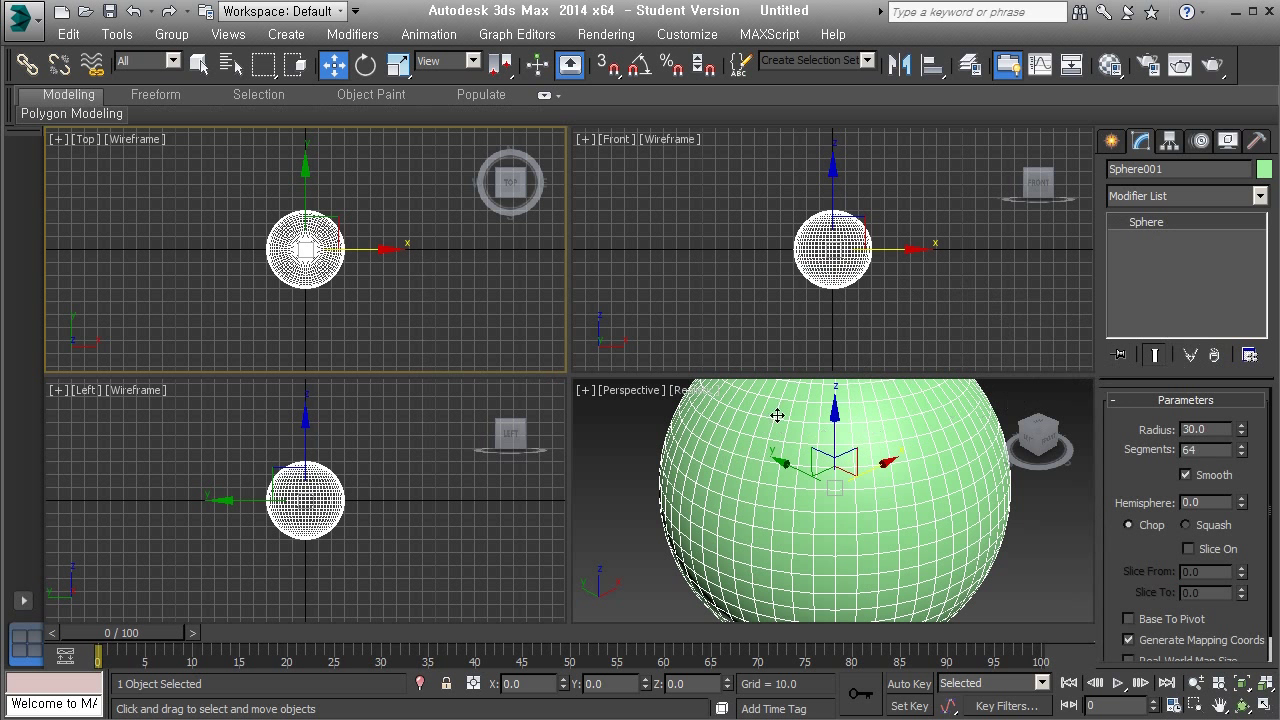
left_click(871, 478)
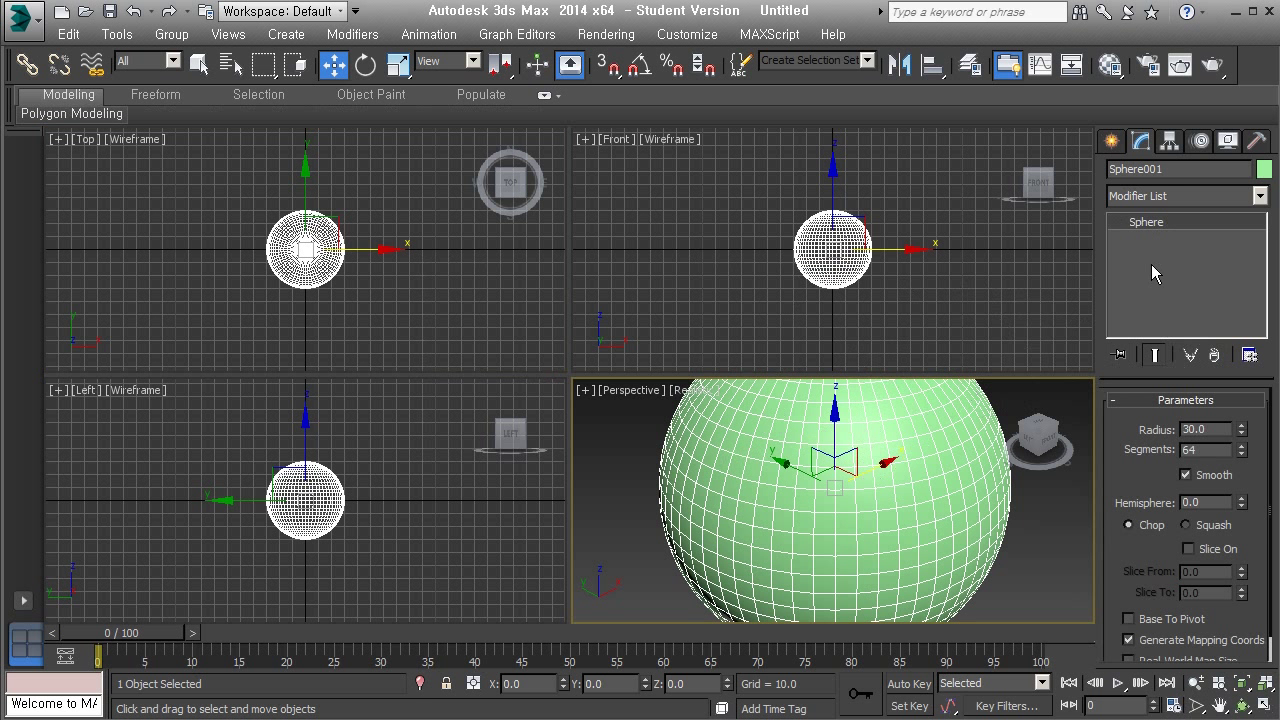
Add a fresh Edit Poly modifier on top of the base sphere.
left_click(1164, 196)
scroll(1166, 300, "down", 5)
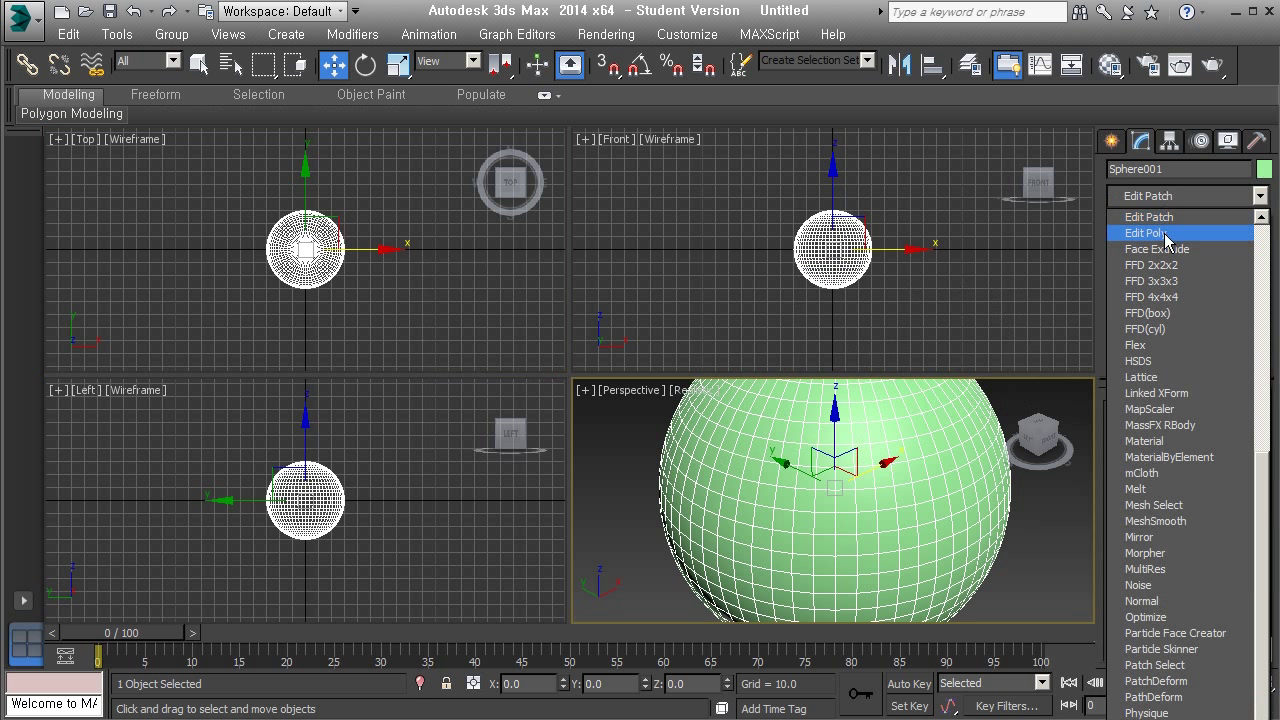
left_click(1166, 232)
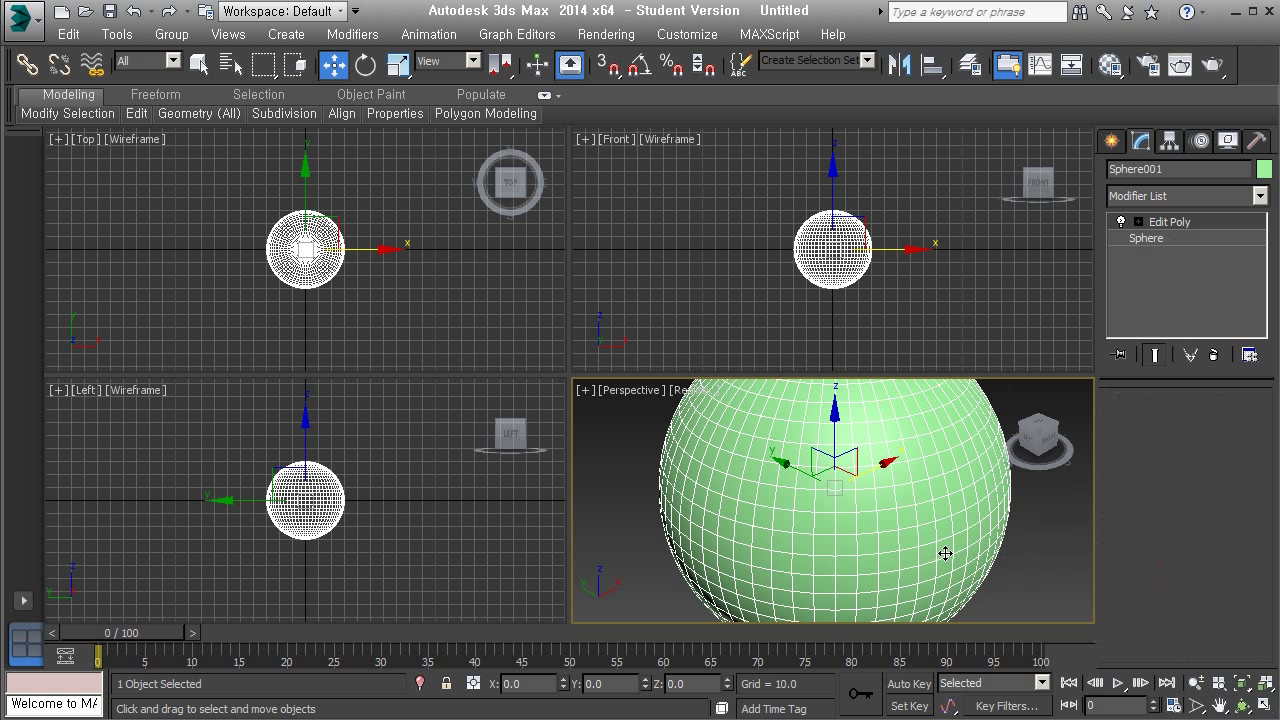
Pull a single polygon on the sphere's front outward in the Top viewport, to about X -17, Y -38.5.
left_click(1206, 556)
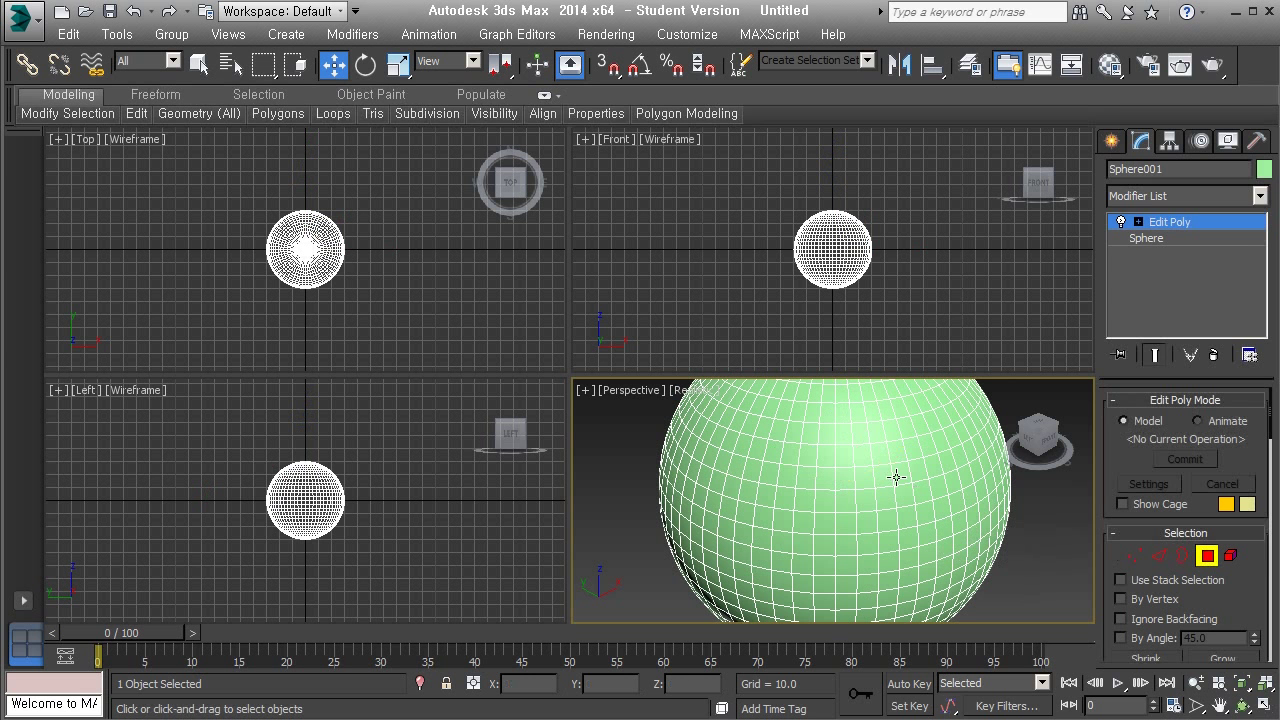
left_click(901, 474)
mouse_move(1240, 592)
left_mouse_down()
mouse_move(1241, 244)
mouse_move(1236, 570)
left_mouse_up()
right_click(325, 313)
left_click_drag(326, 262, 285, 299)
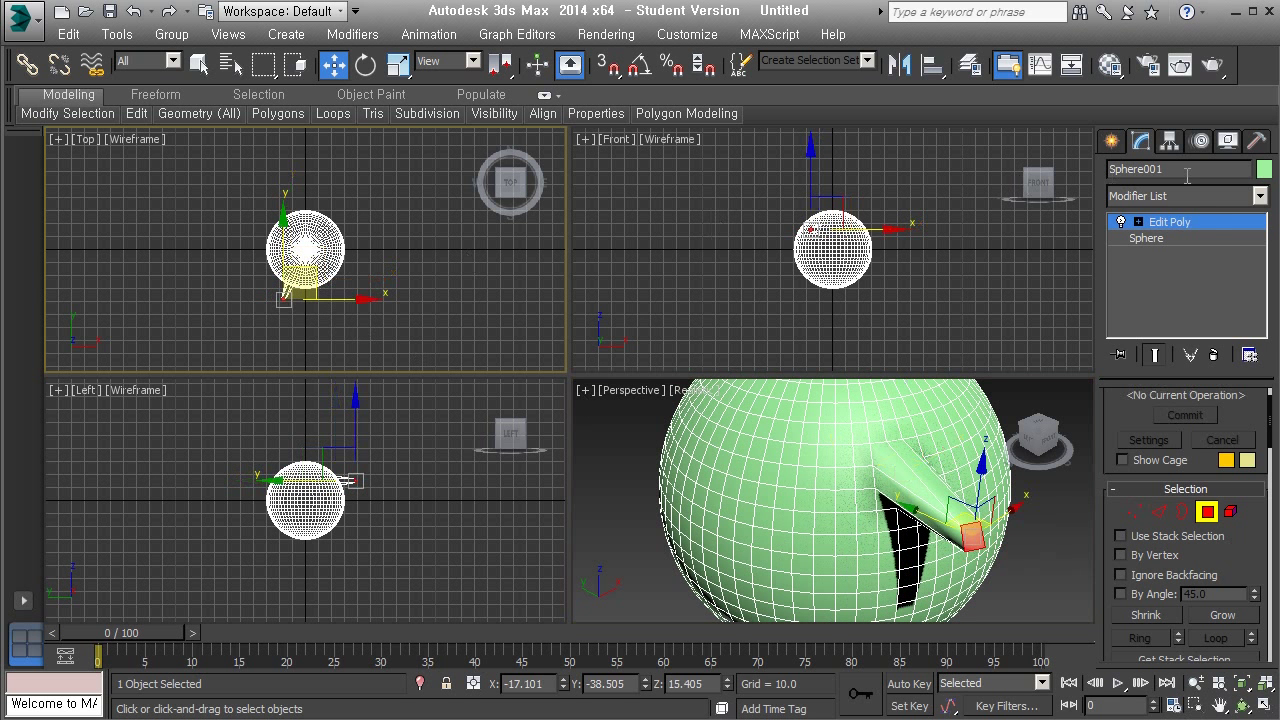
Go to the base Sphere level beneath Edit Poly, accepting the topology warning with a scene hold, and set the segments to 80.
left_click(1193, 238)
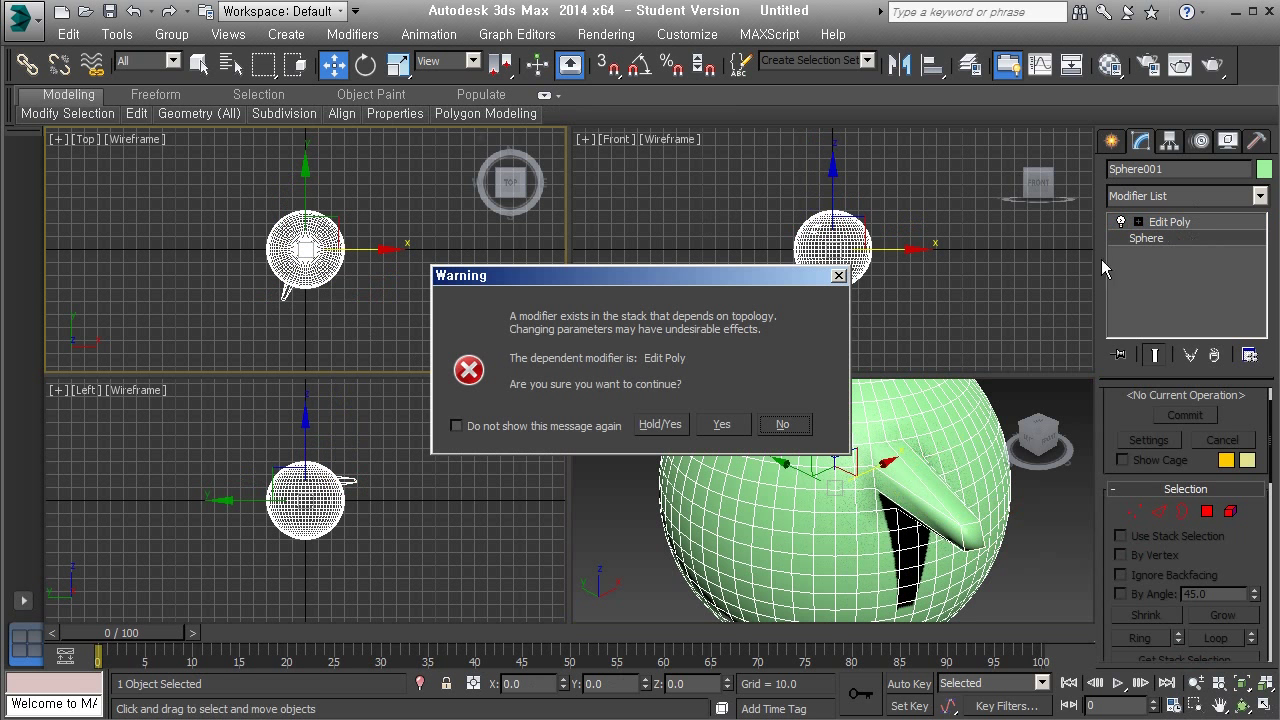
left_click(660, 425)
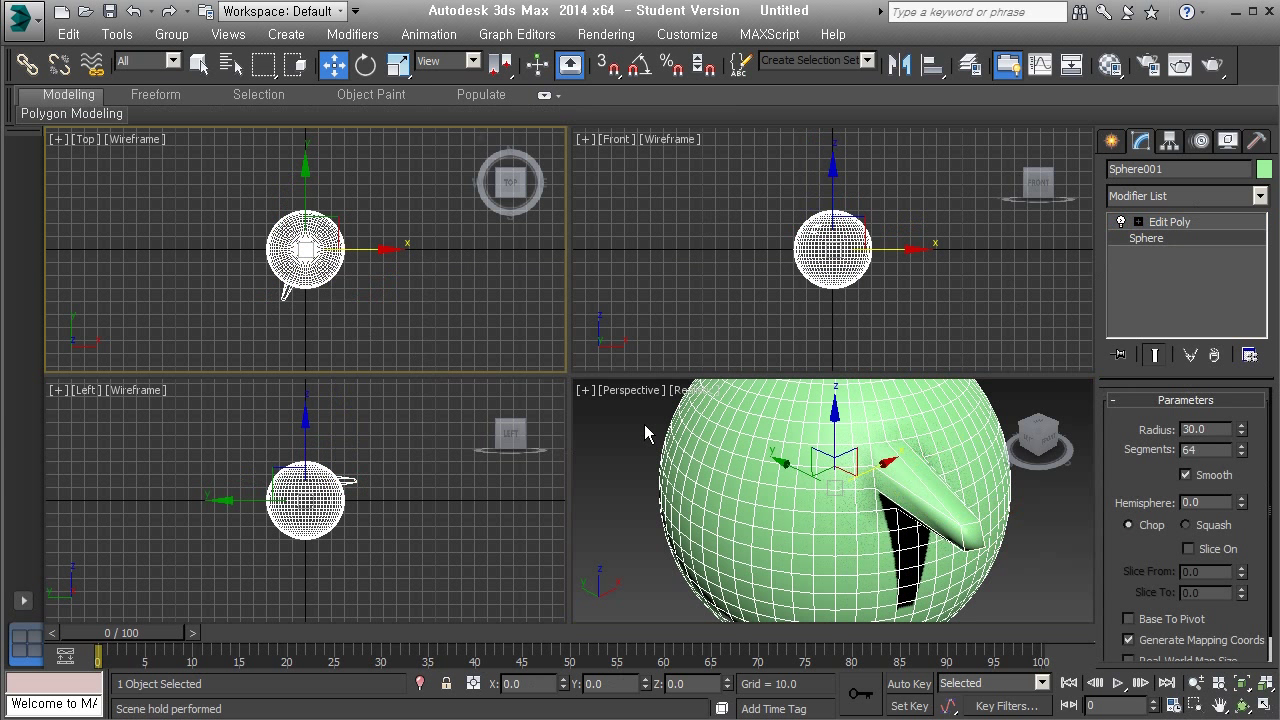
left_click(1166, 224)
left_click(1164, 237)
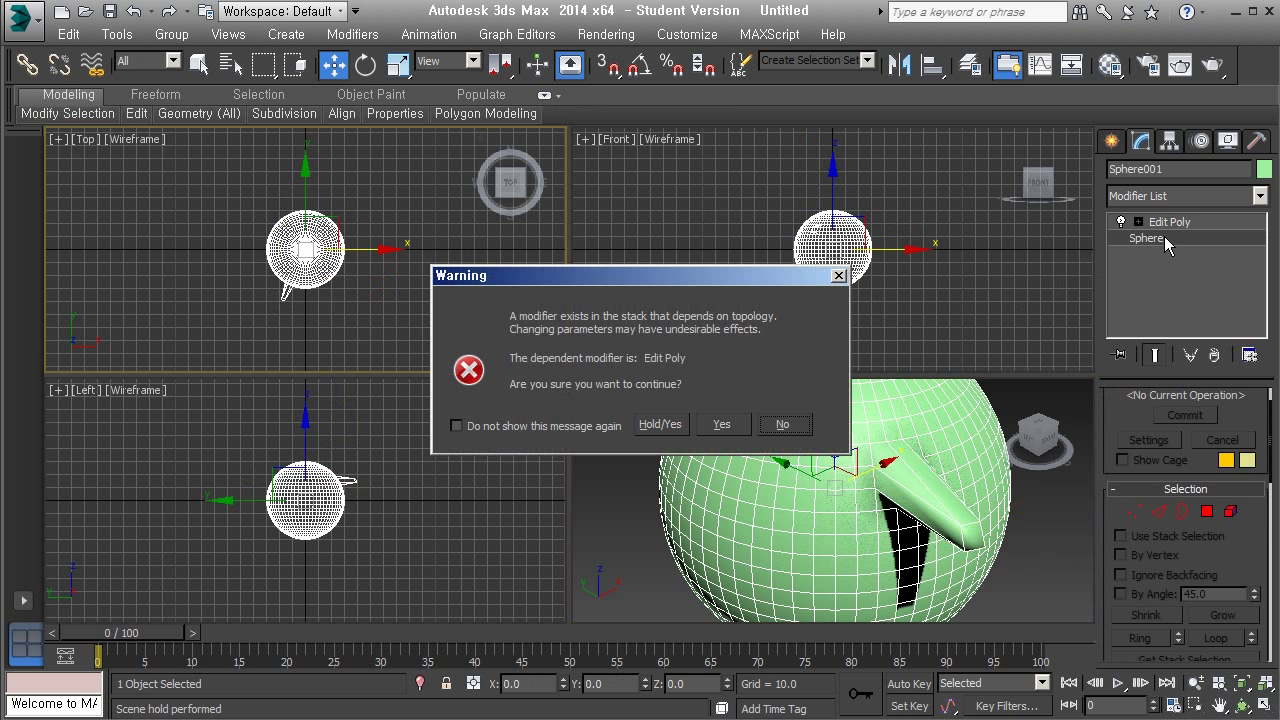
left_click(682, 430)
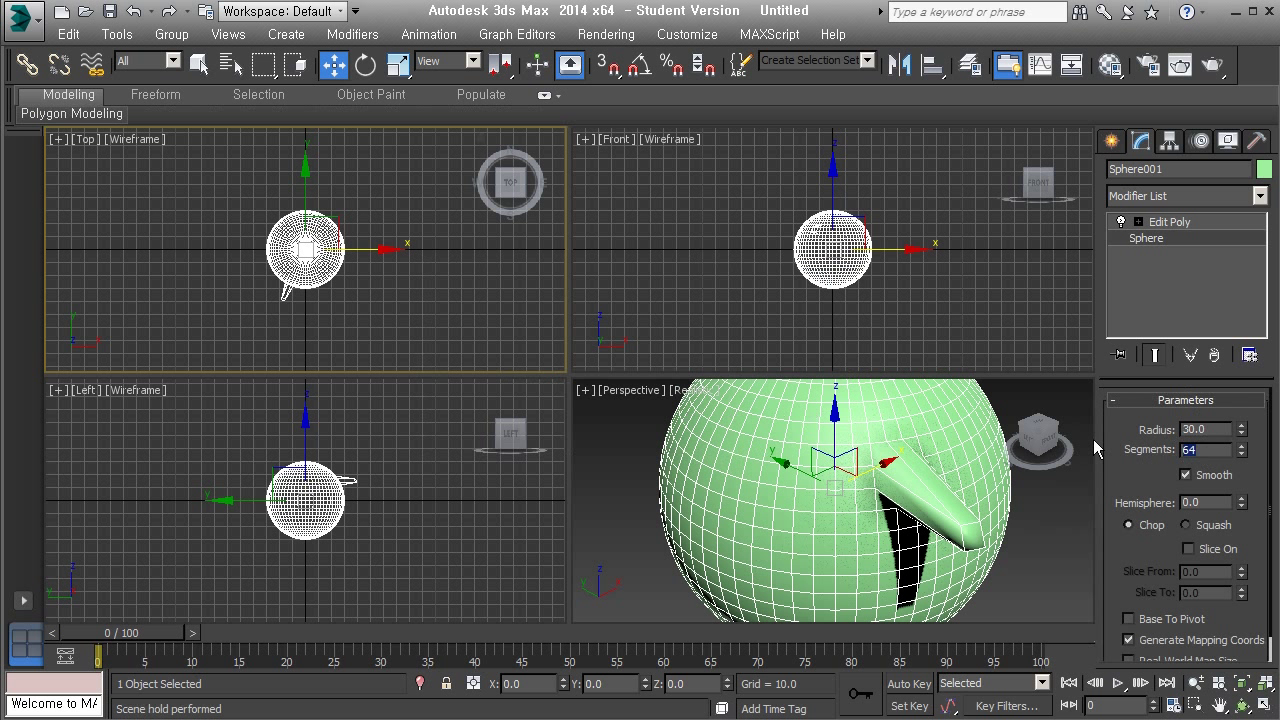
type("80")
key("Return")
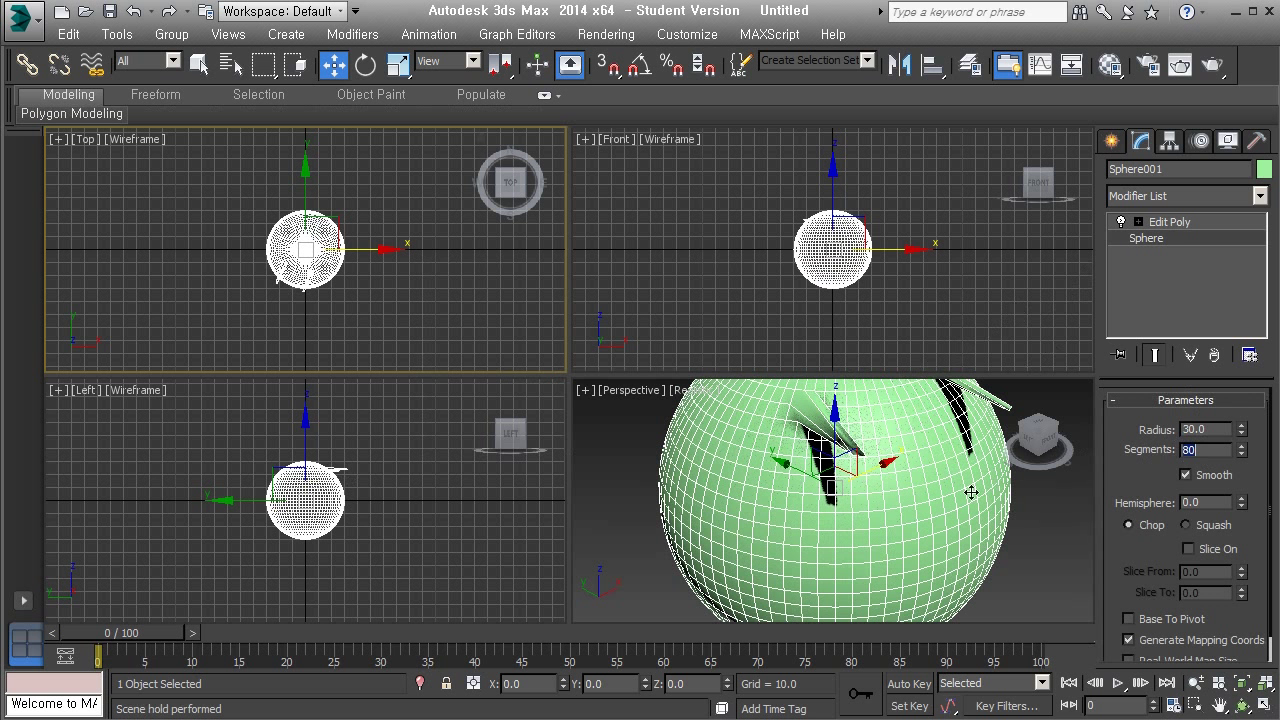
Switch to the Edit Poly level and back to the base Sphere parameters, holding the scene again.
left_click(1190, 223)
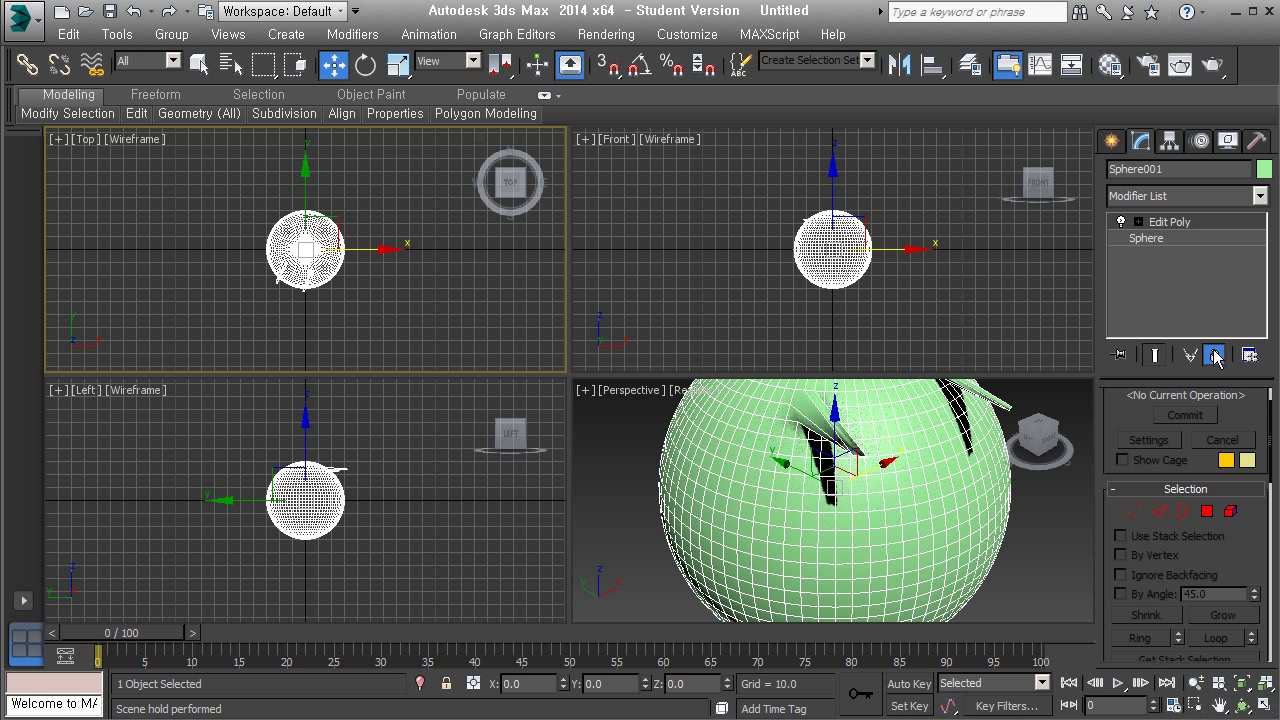
left_click(1226, 240)
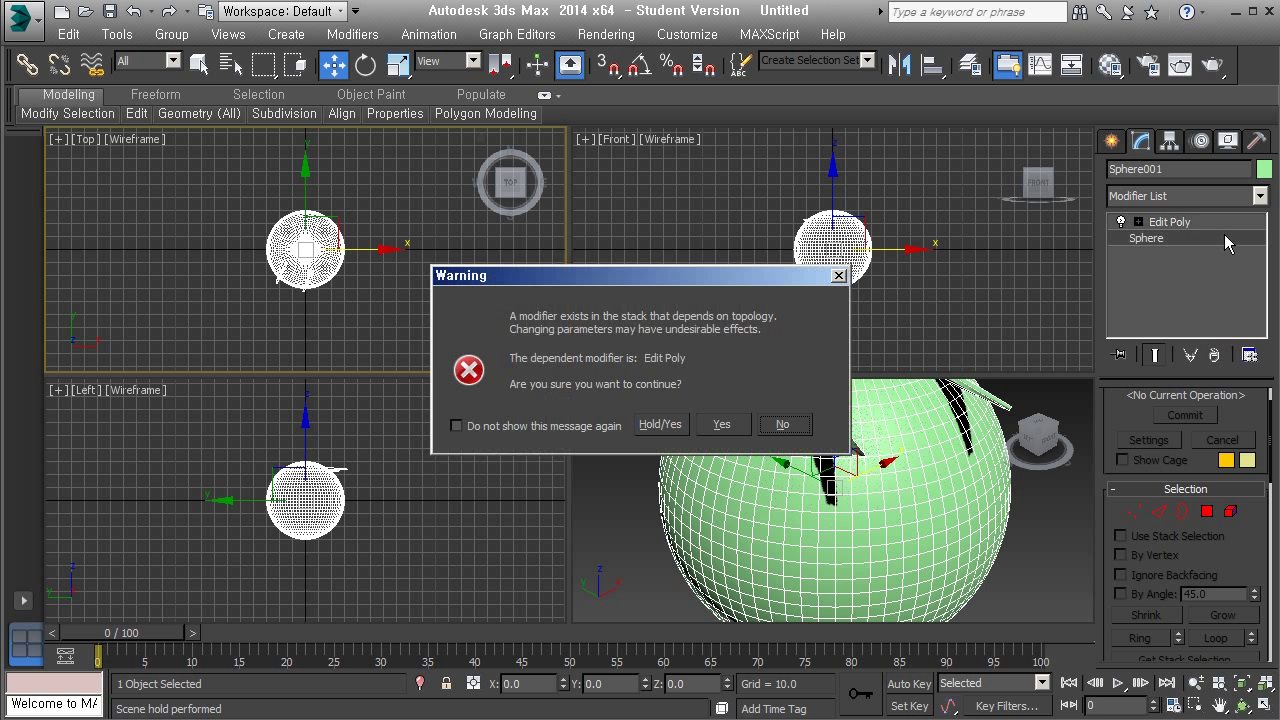
left_click(655, 424)
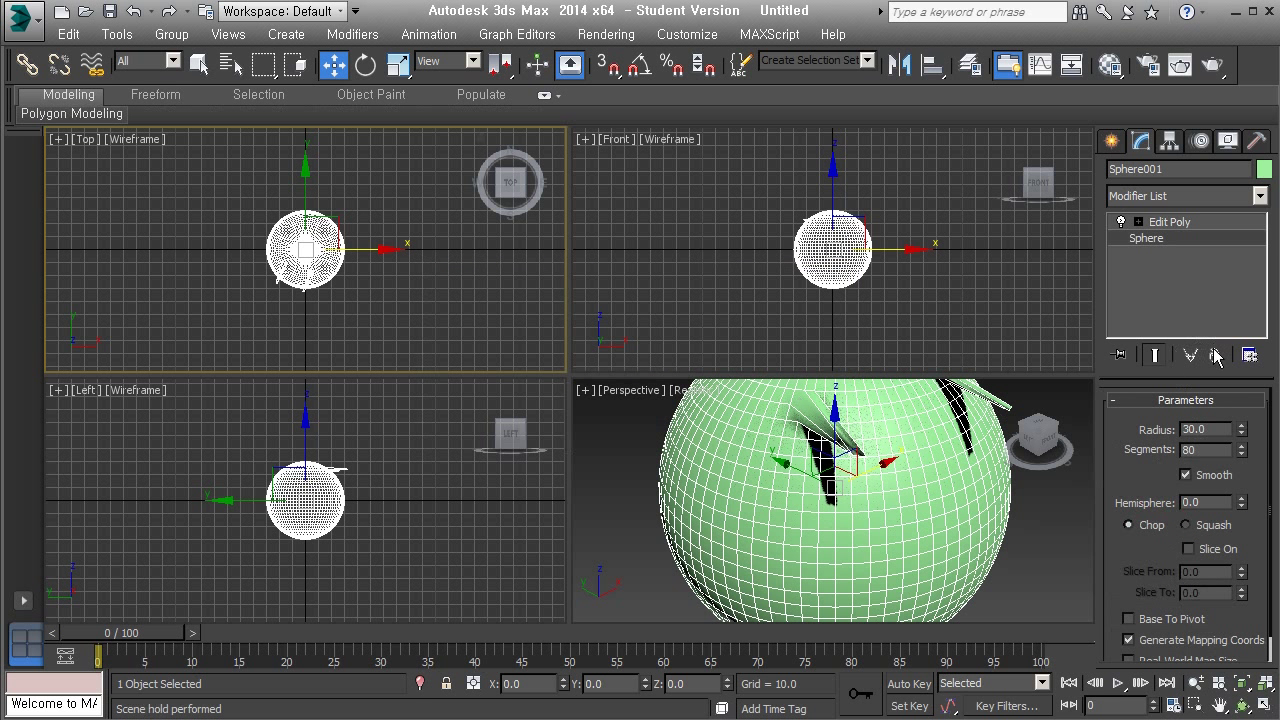
Remove the Edit Poly modifier from the sphere and set the base sphere's segments to 18.
left_click(1173, 224)
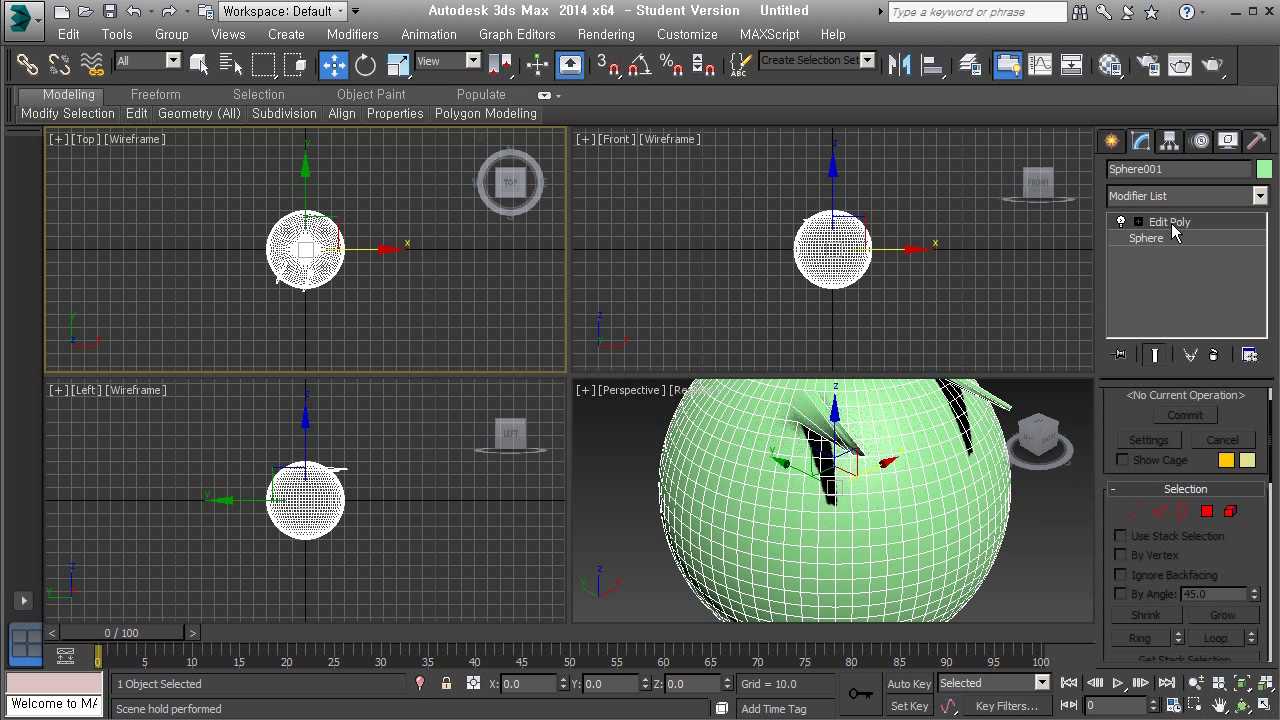
left_click(1214, 355)
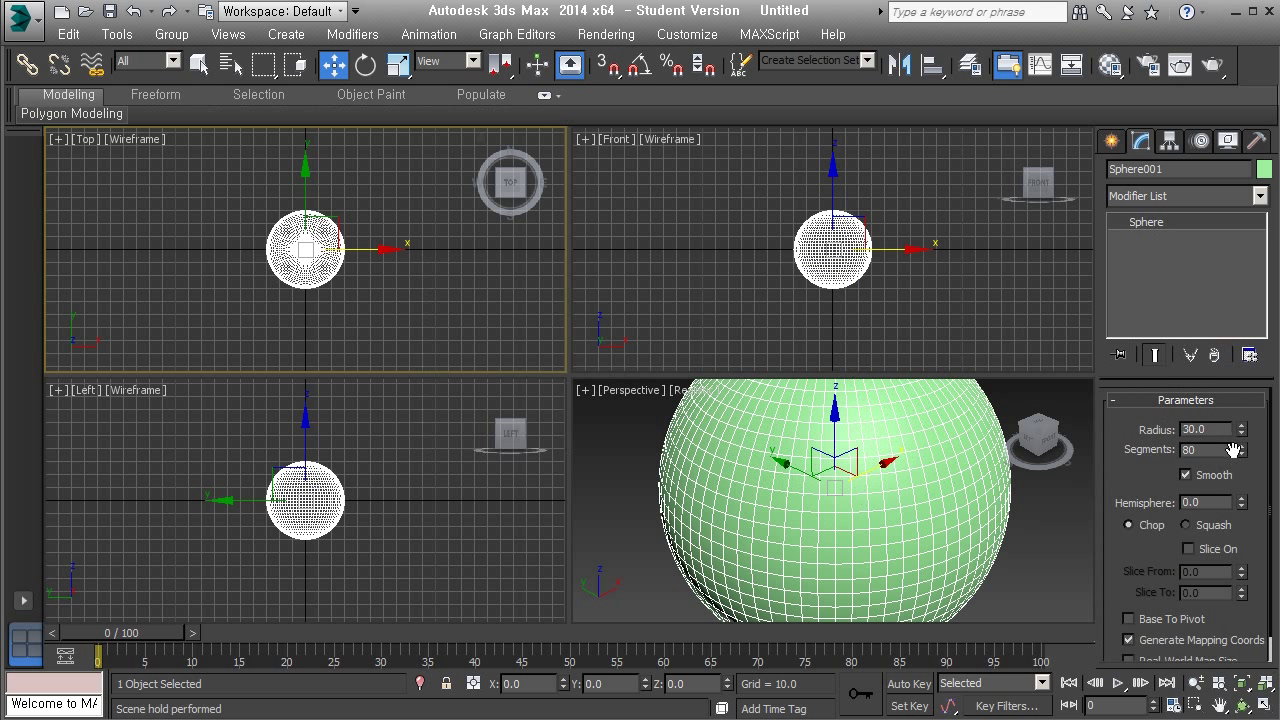
type("64")
key("Return")
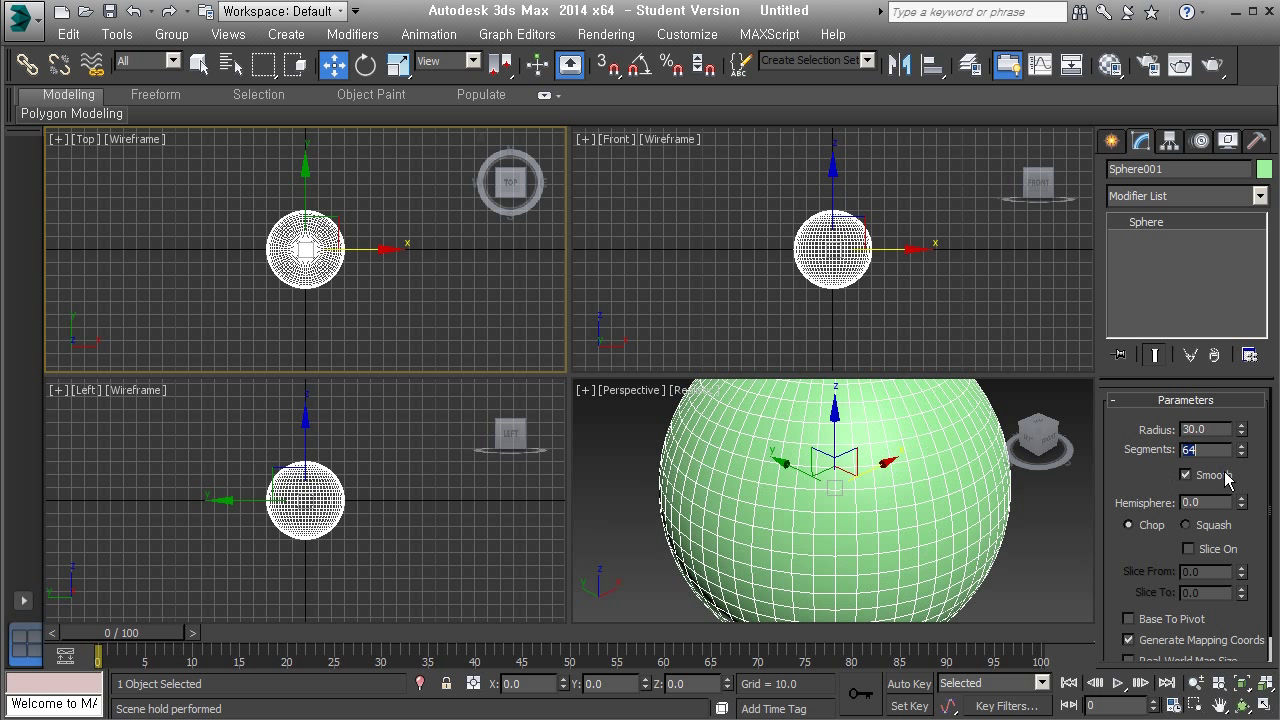
type("18")
key("Return")
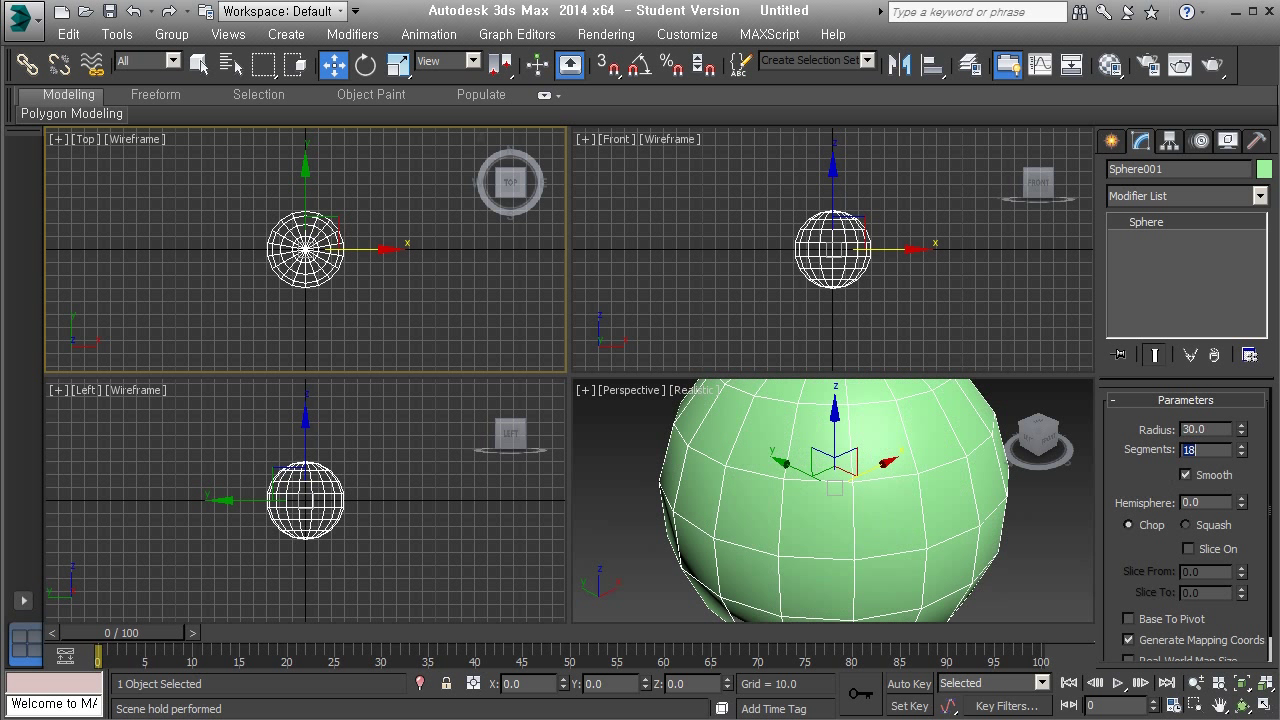
Convert the sphere to an Editable Poly and enter its Vertex sub-object level.
left_click(904, 516)
right_click(849, 458)
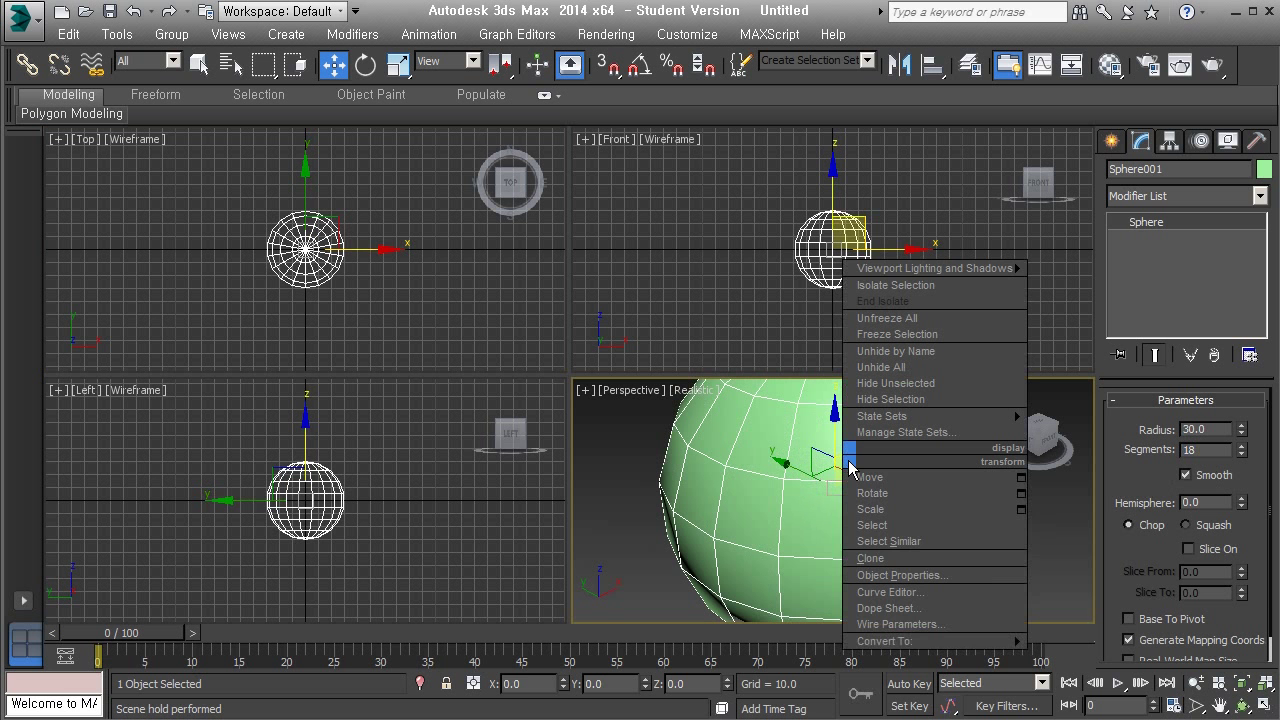
mouse_move(966, 645)
left_click(1093, 657)
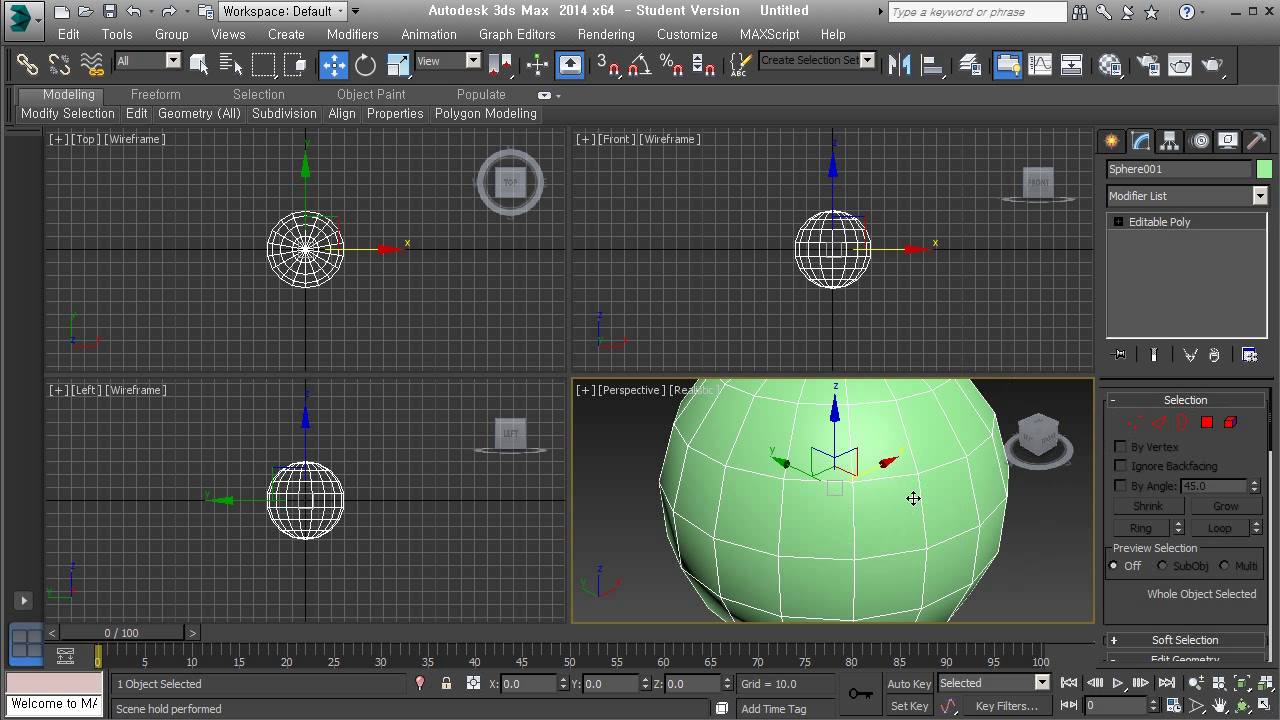
scroll(913, 498, "down", 3)
left_click(1134, 422)
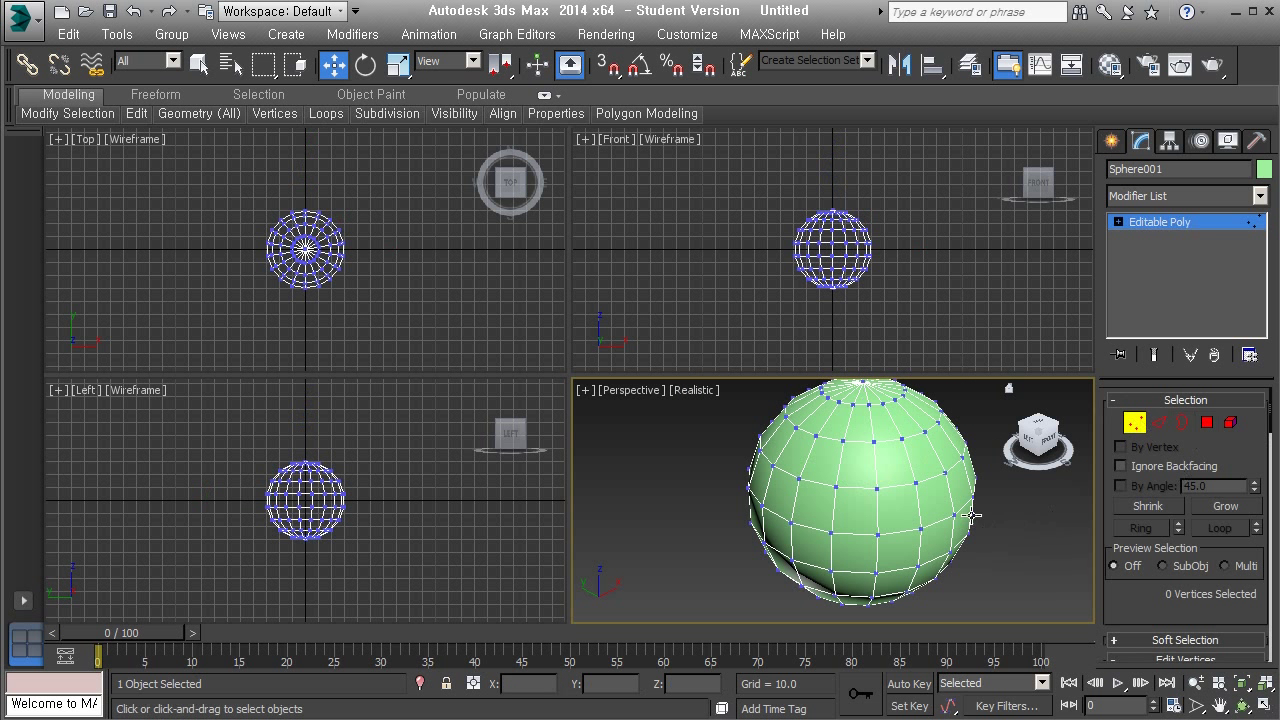
Try pulling a single vertex outward from the sphere's side in the Perspective viewport, and undo the move.
left_click(915, 485)
middle_click_drag(960, 525, 771, 486, "alt")
left_click_drag(771, 482, 681, 488)
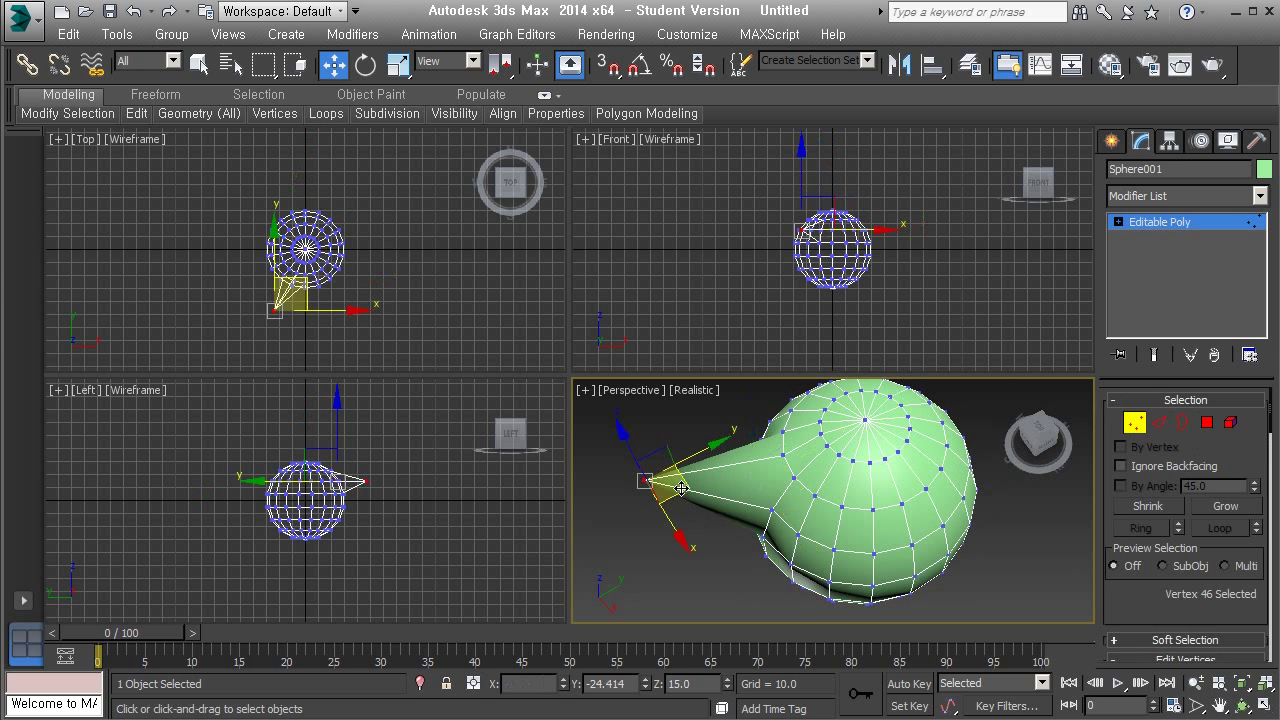
key("ctrl+z")
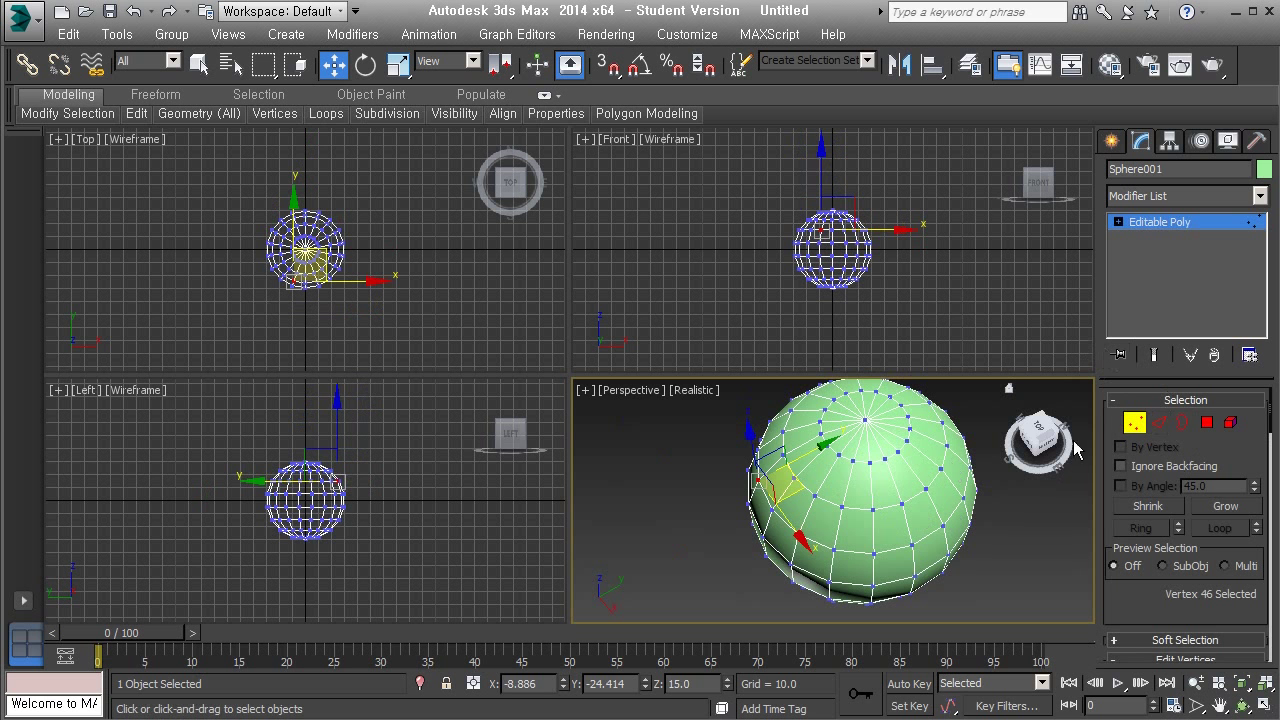
Push the sphere's top pole vertex down in the Front viewport to about Z 25.3.
right_click(900, 296)
scroll(889, 294, "up", 5)
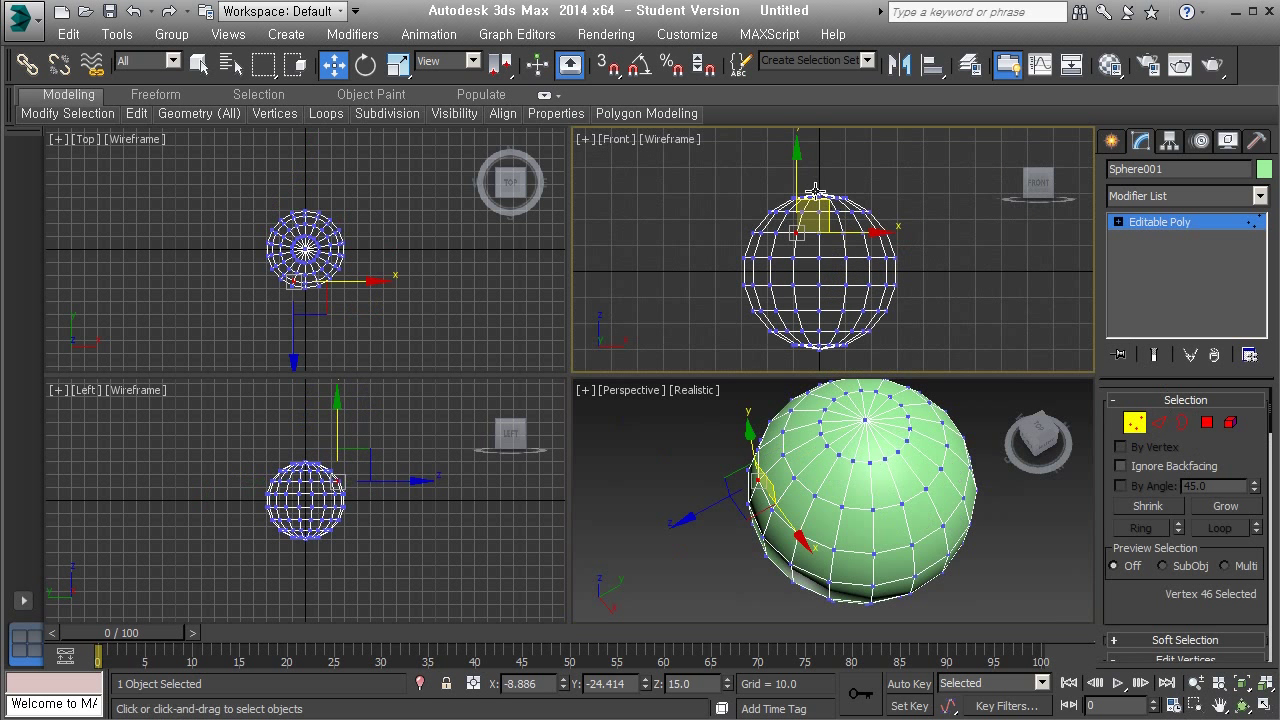
left_click(820, 192)
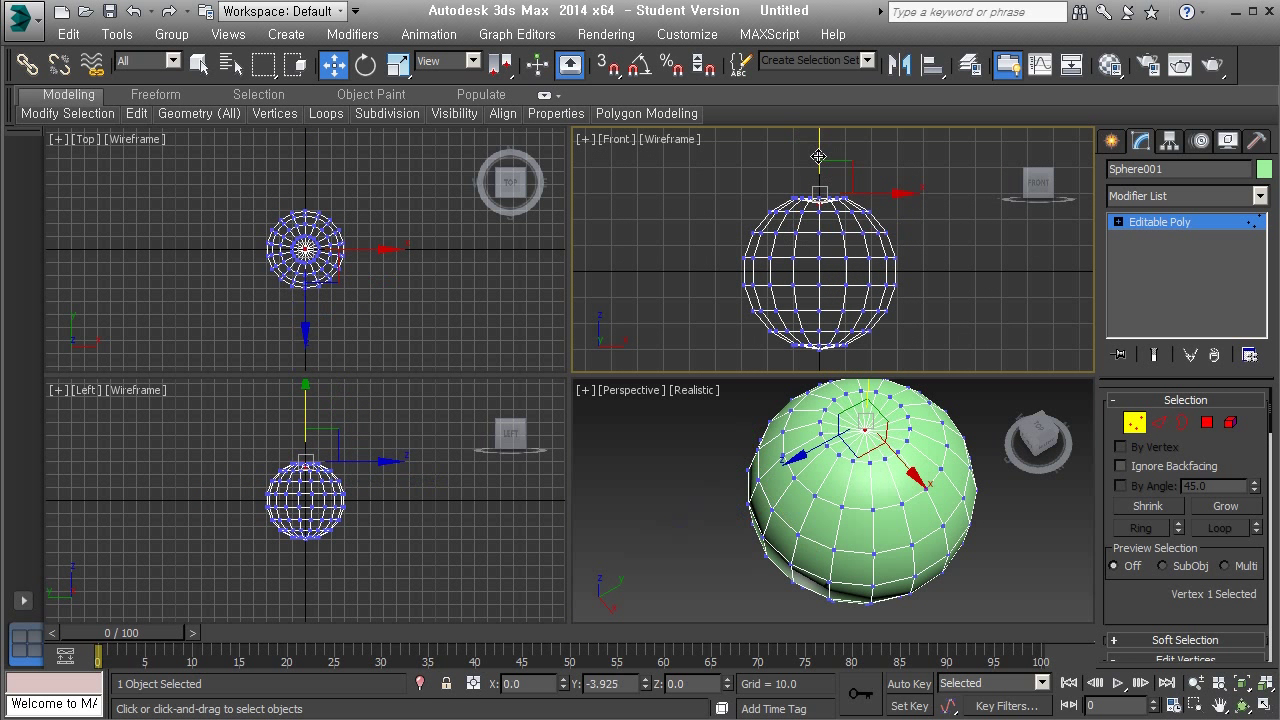
left_click_drag(820, 158, 820, 158)
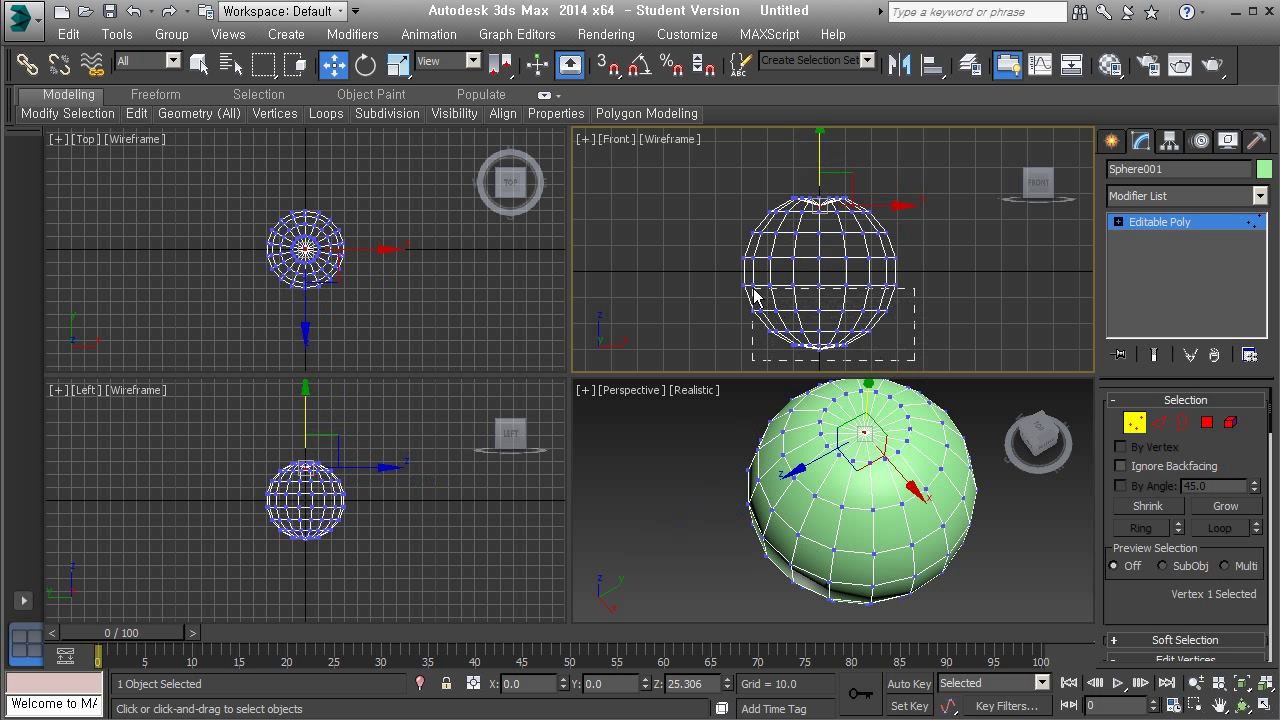
Flatten the sphere's underside in the Front viewport by raising progressively smaller groups of lower vertices, the lowest group to about Z -16.
left_click_drag(754, 291, 727, 283)
left_click_drag(816, 258, 816, 242)
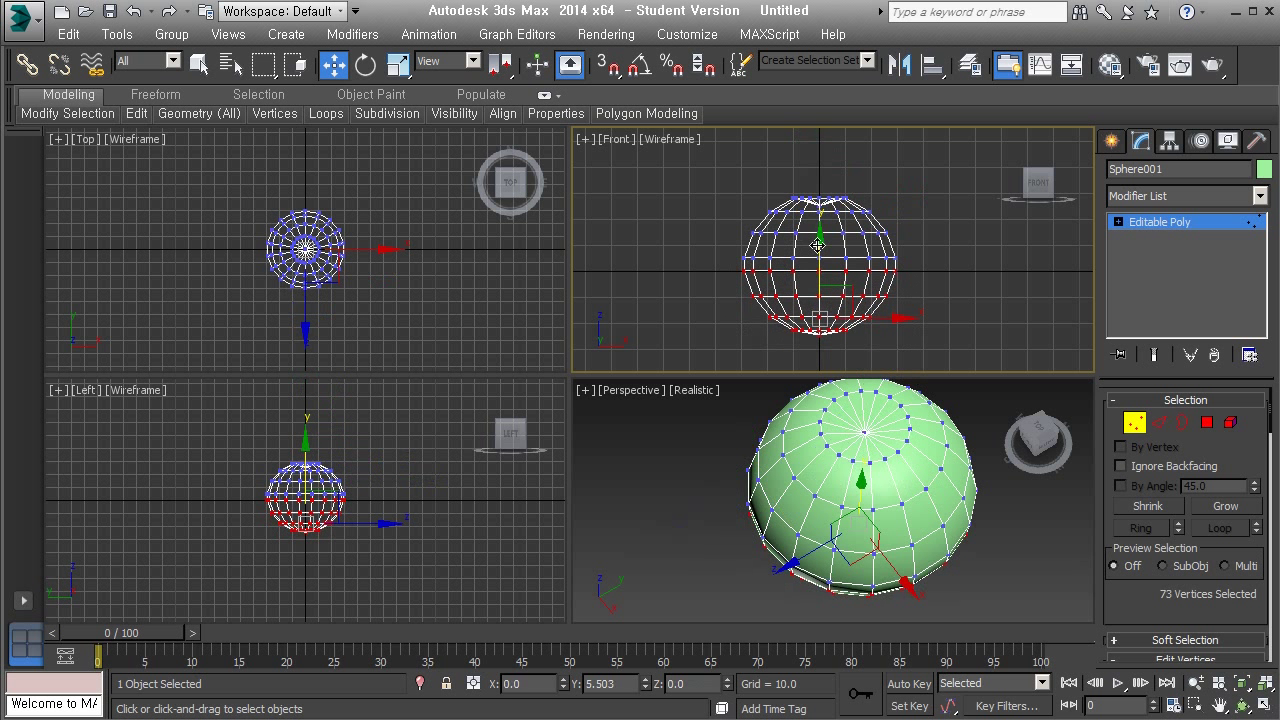
left_click_drag(881, 355, 754, 320)
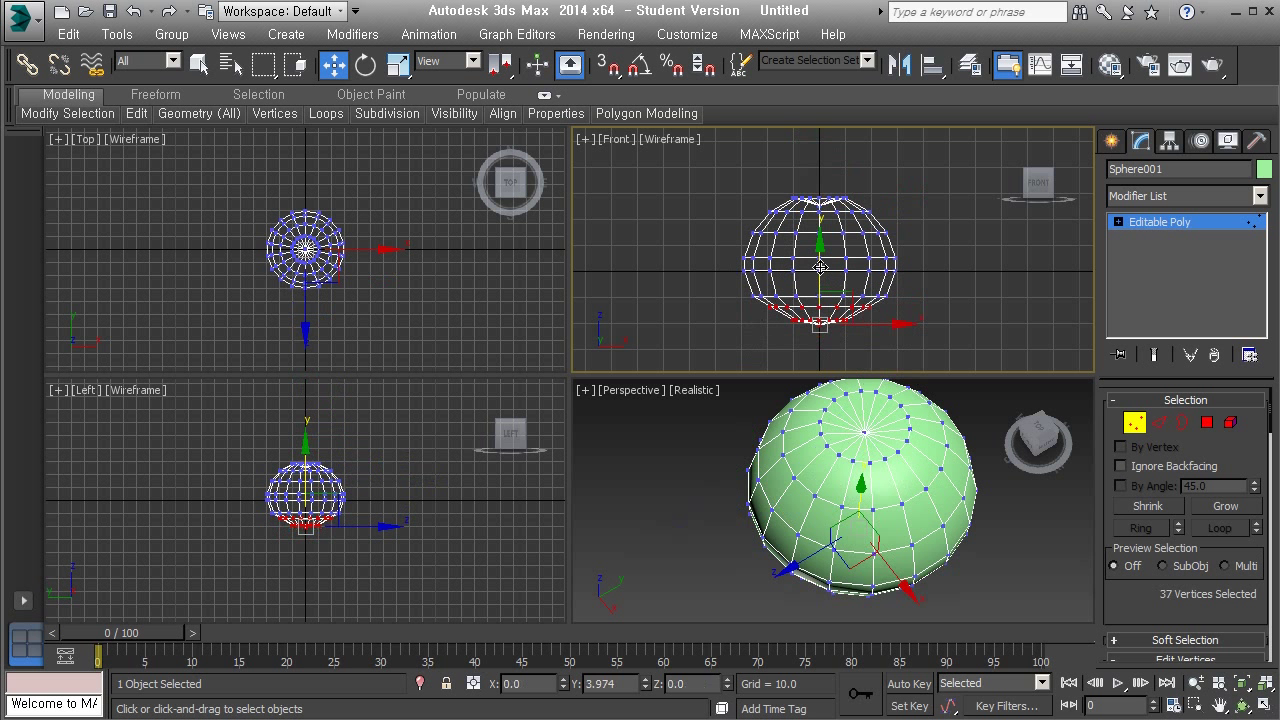
left_click_drag(820, 268, 820, 267)
left_click_drag(772, 320, 774, 321)
left_click_drag(823, 264, 823, 263)
middle_click_drag(868, 508, 890, 440, "alt")
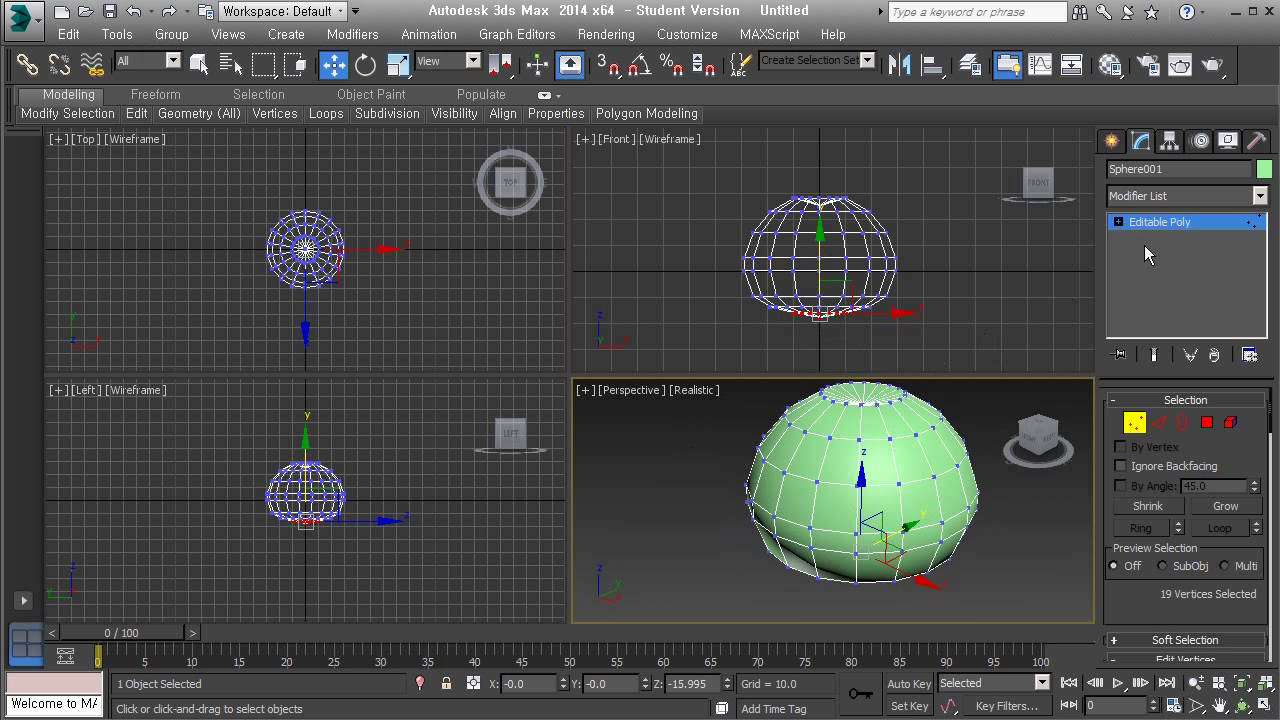
left_click(1160, 222)
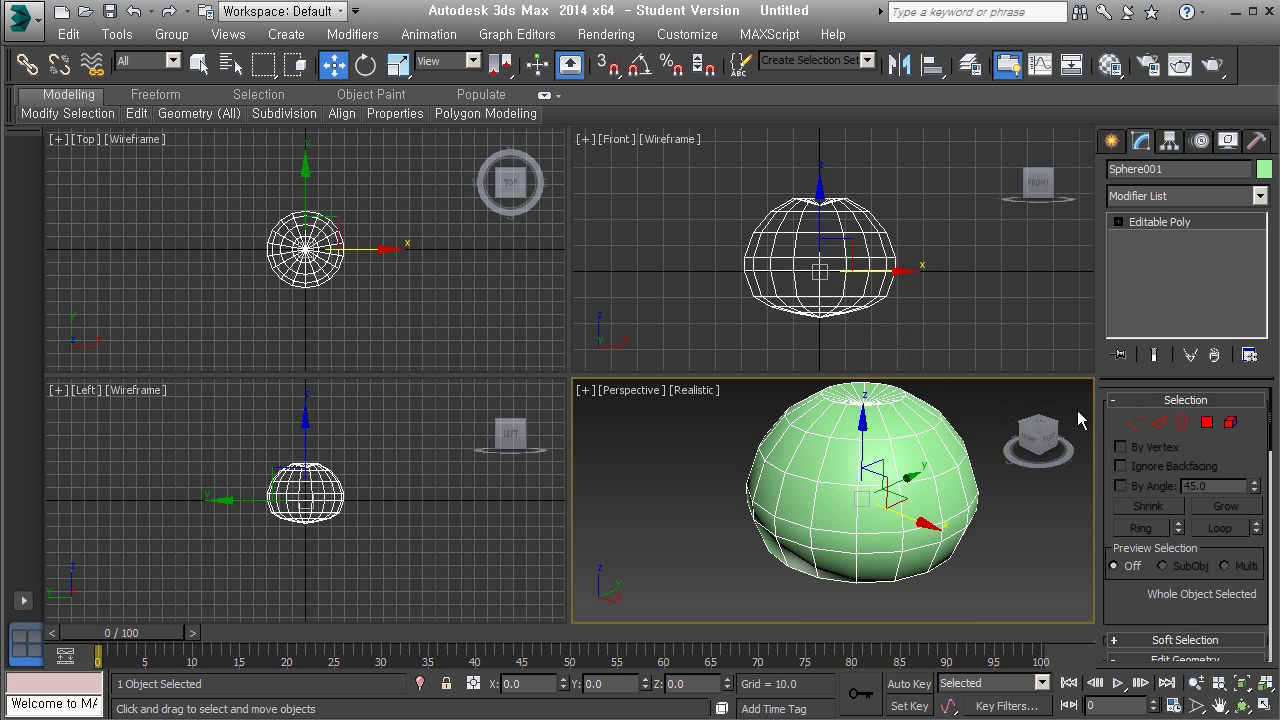
Try pulling a single edge outward in the Top viewport to about X 53.3, Y -18.7, and undo the move.
left_click(1158, 422)
left_click(924, 485)
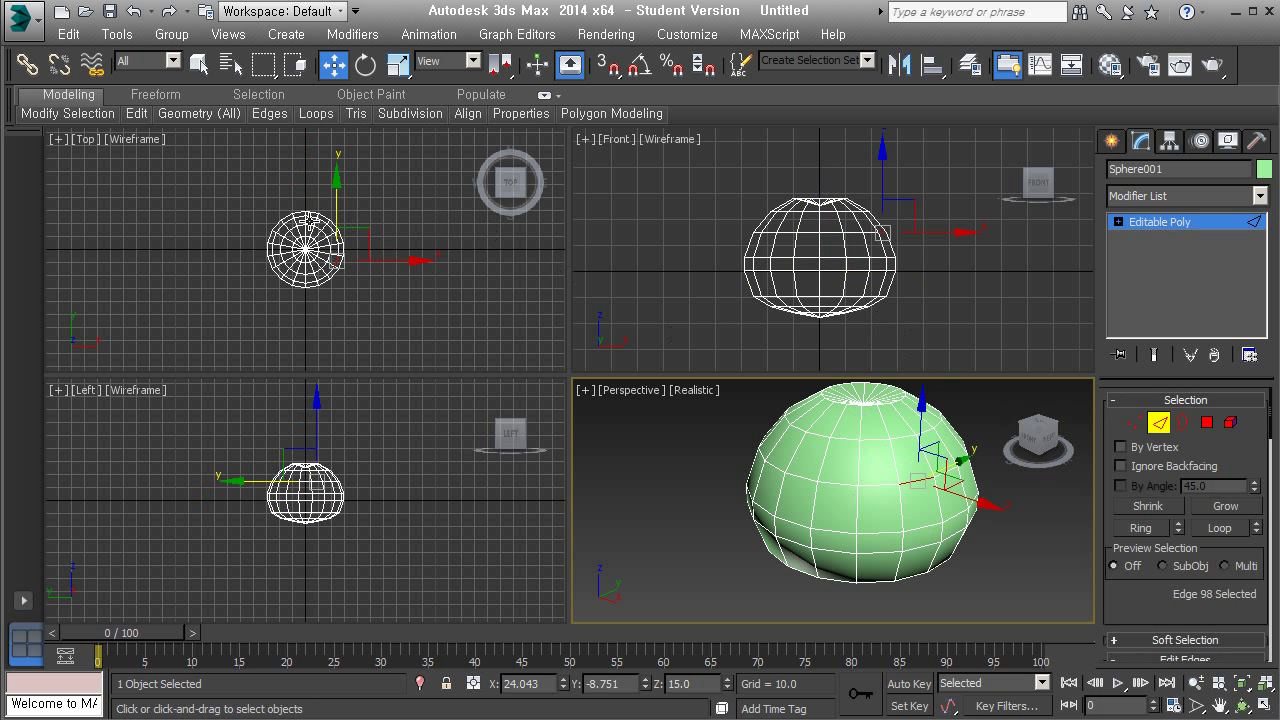
left_click_drag(350, 245, 388, 258)
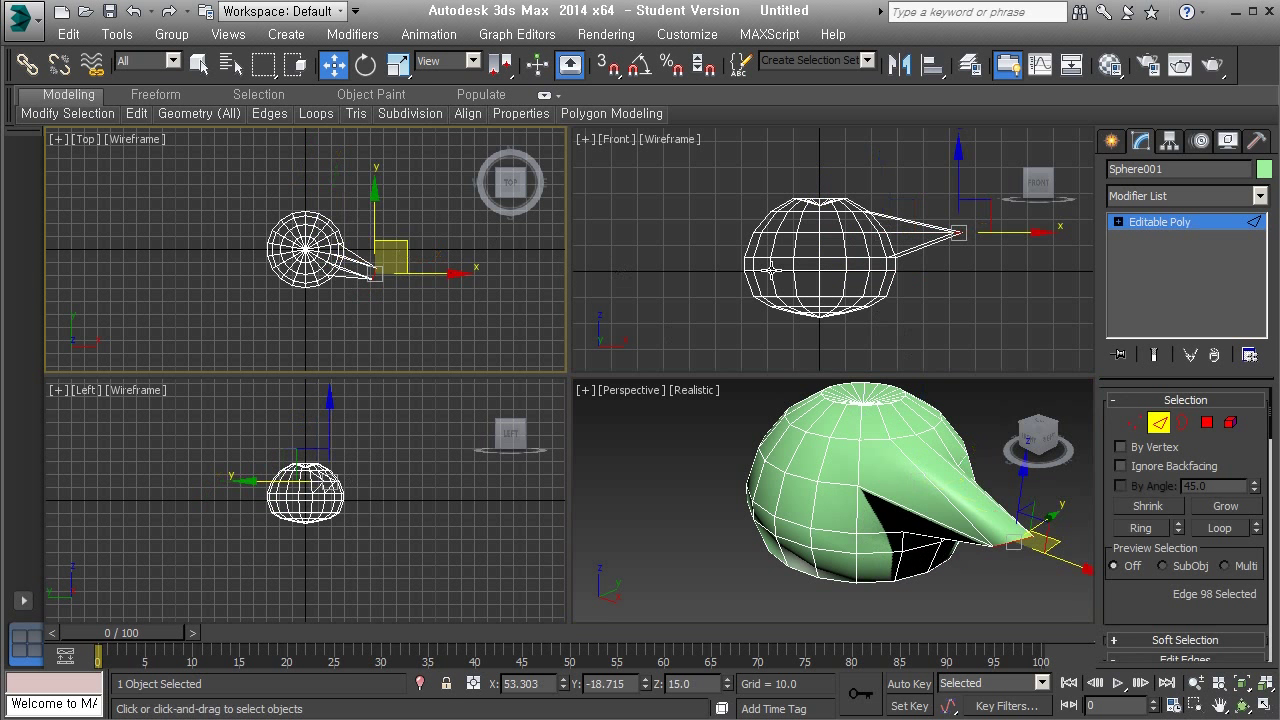
key("ctrl+z")
left_click(1160, 222)
Add a Melt modifier on top of the Editable Poly and try out its Melt amount.
left_click(1178, 196)
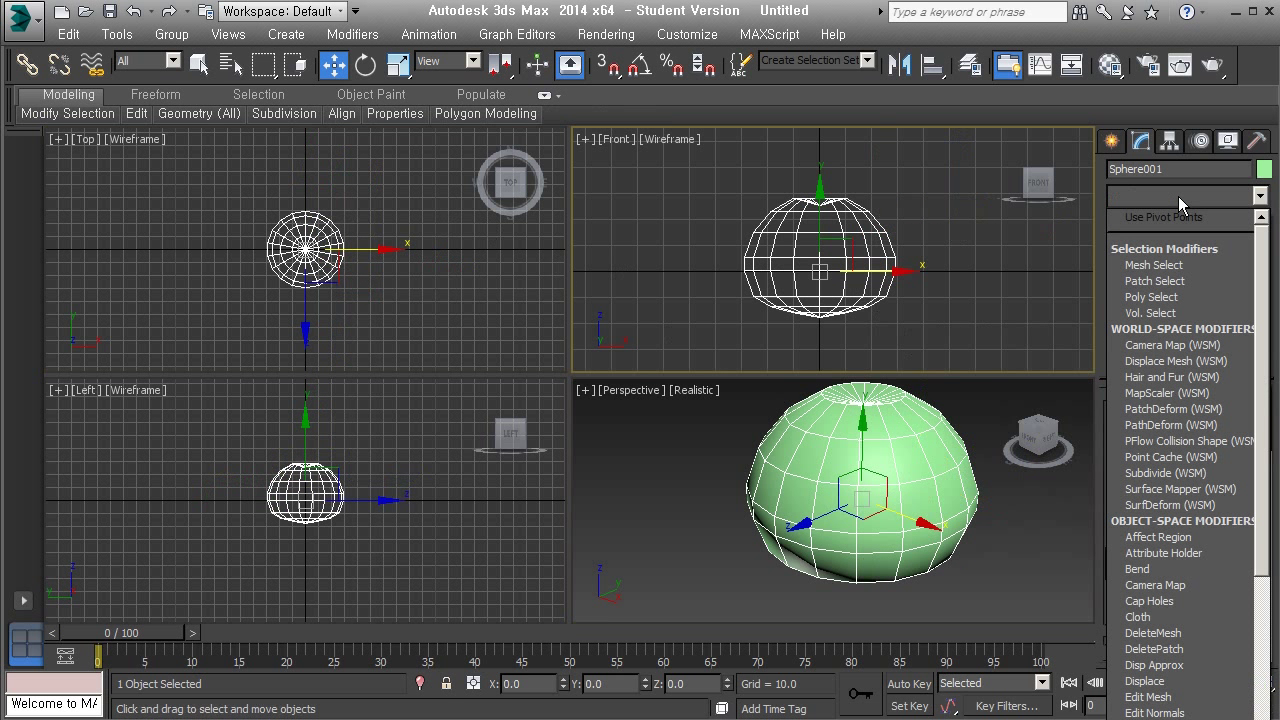
key("m")
key("m")
key("m")
key("m")
key("m")
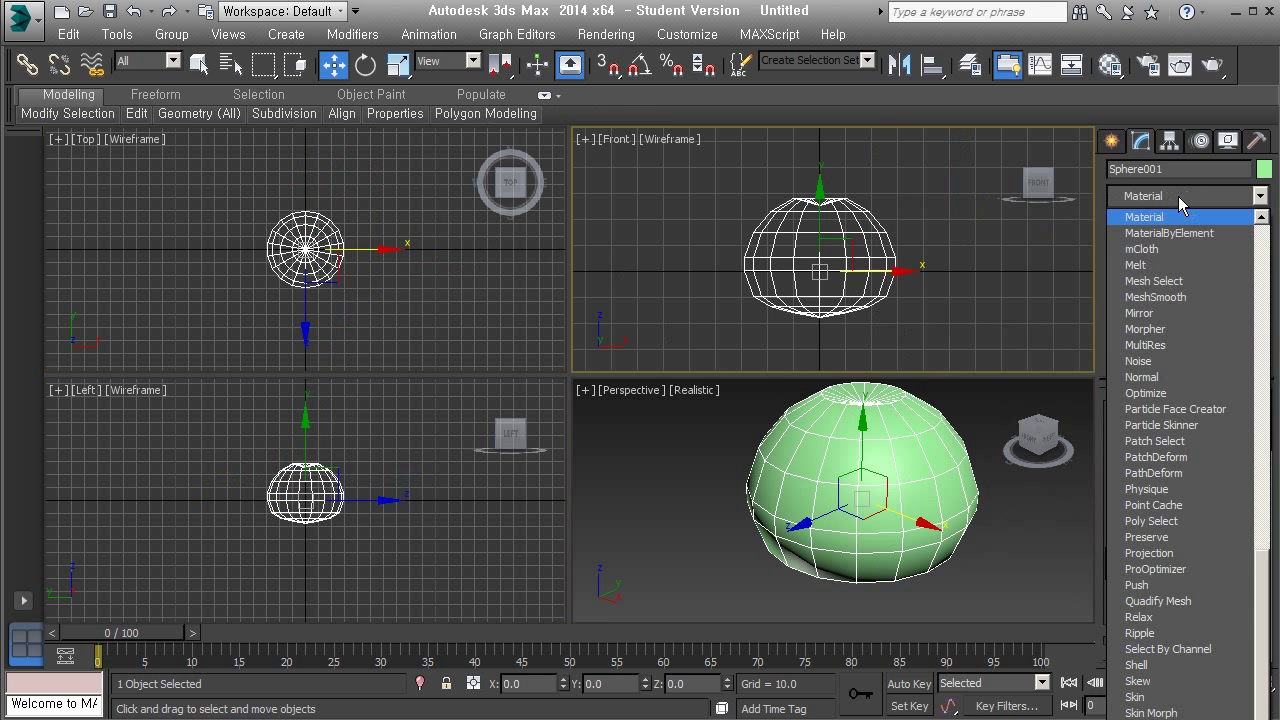
left_click(1171, 265)
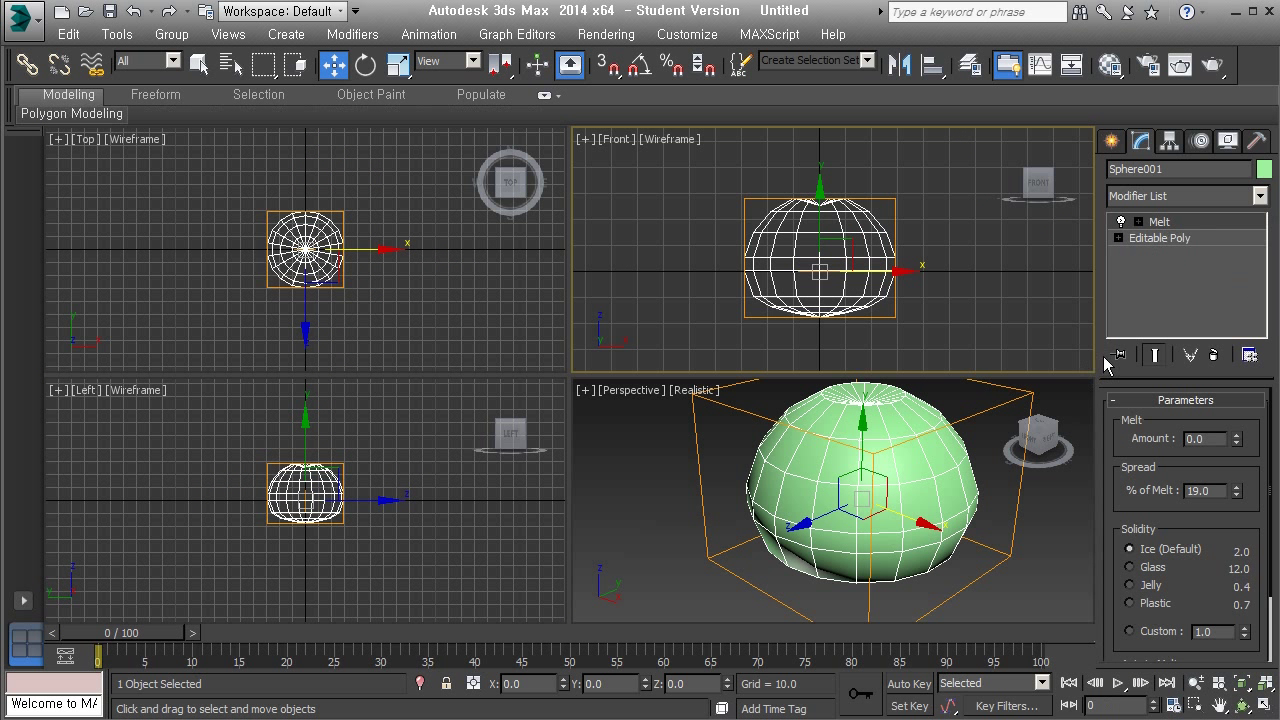
mouse_move(1237, 441)
left_mouse_down()
mouse_move(1259, 281)
mouse_move(1254, 118)
mouse_move(1244, 480)
mouse_move(1251, 241)
mouse_move(1242, 466)
left_mouse_up()
mouse_move(1238, 452)
left_mouse_down()
mouse_move(1268, 246)
mouse_move(1268, 315)
mouse_move(1260, 395)
mouse_move(1253, 235)
mouse_move(1238, 444)
left_mouse_up()
Raise the Melt gizmo about 18.5 units in the Front viewport and test it with a Melt amount of 44.
left_click(1138, 222)
left_click(1171, 239)
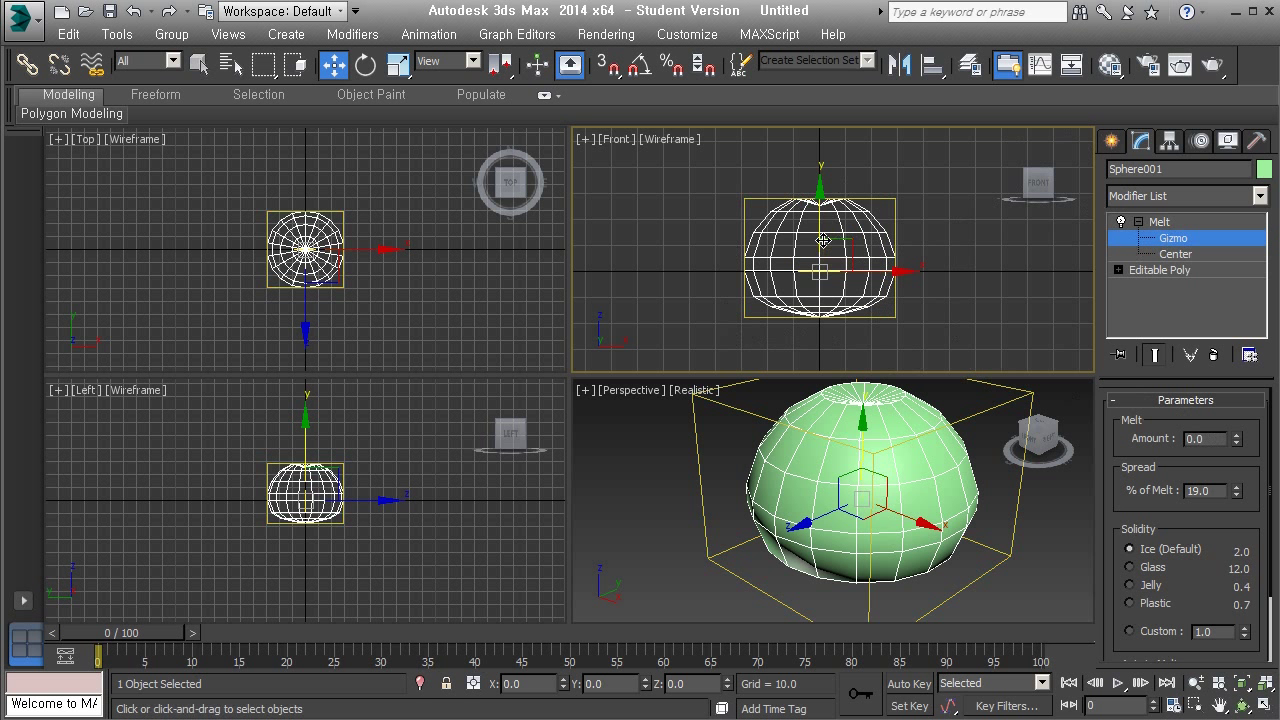
left_click_drag(817, 205, 818, 157)
left_click(1184, 223)
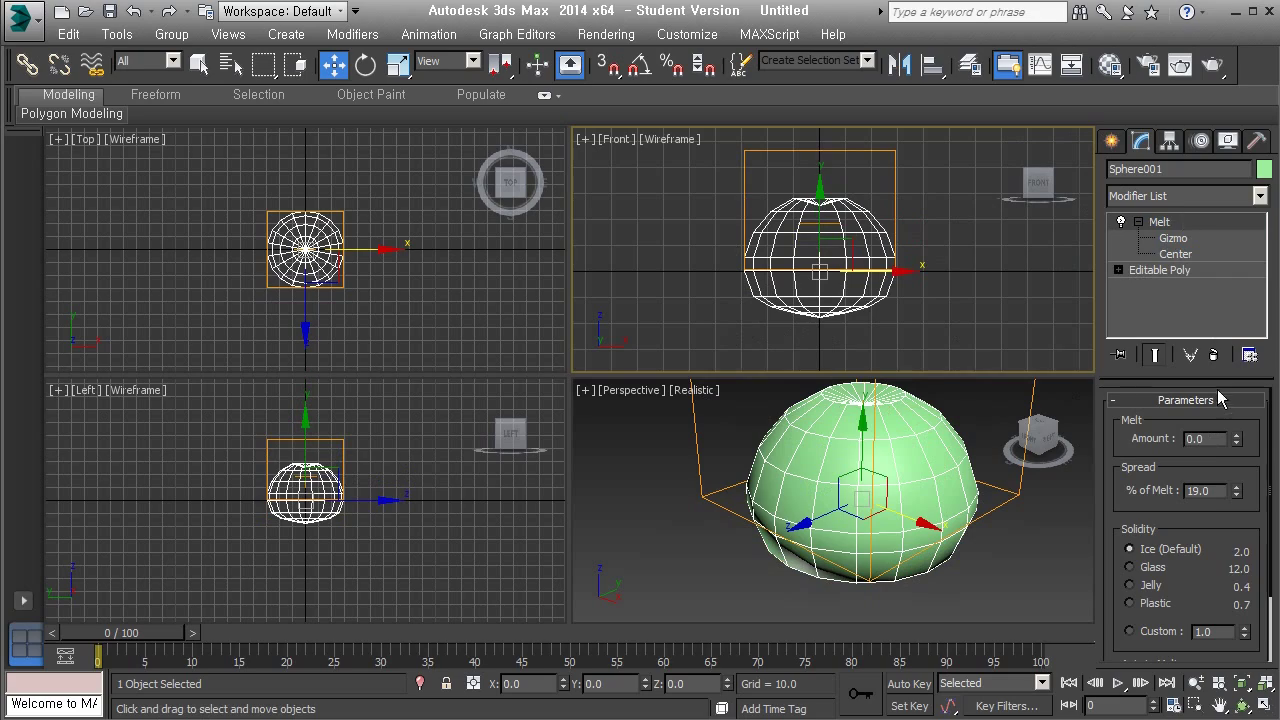
left_click_drag(1238, 440, 1231, 393)
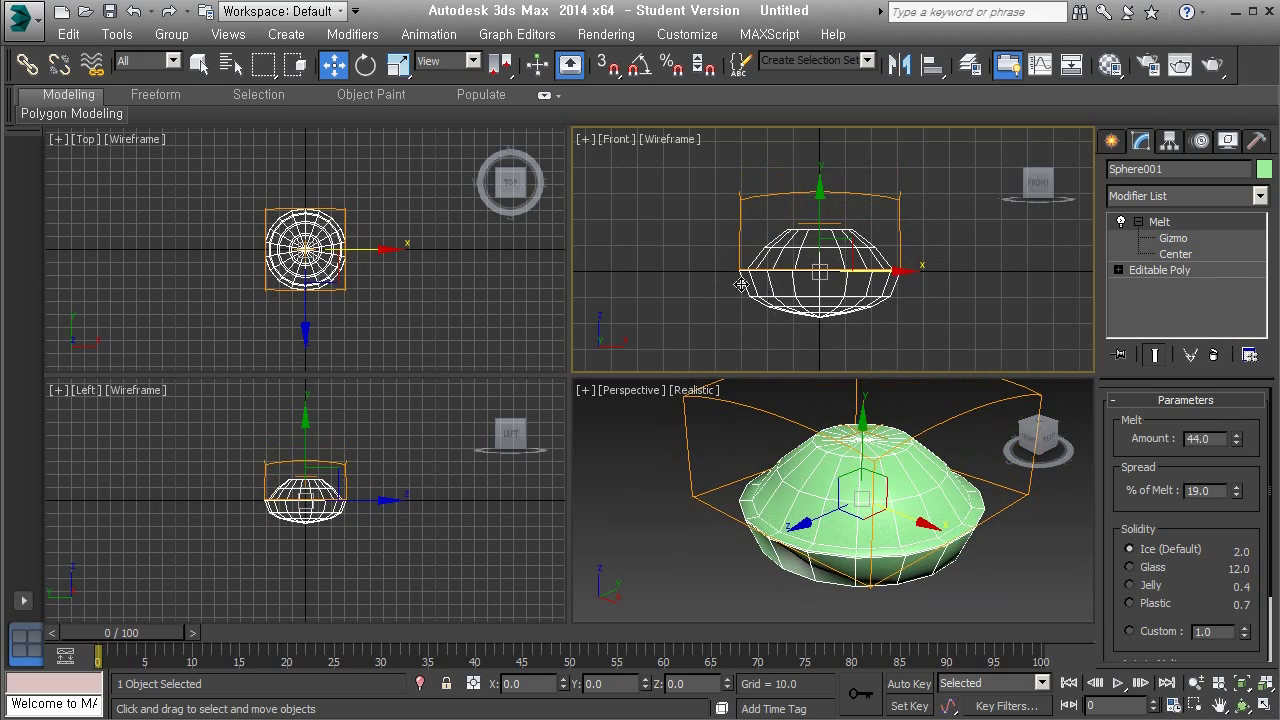
right_click(1237, 442)
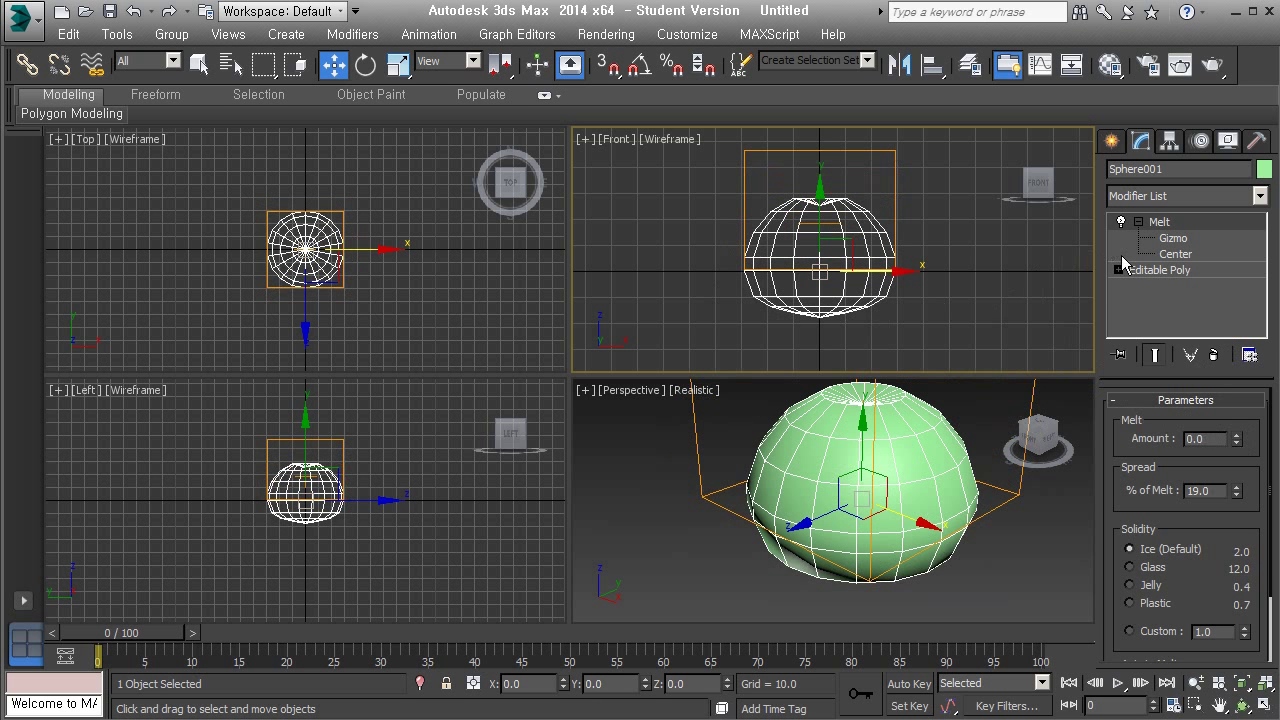
Try repositioning the Melt gizmo and center in the Front viewport, and remove the Melt modifier from the stack.
left_click(1172, 238)
left_click_drag(819, 168, 843, 274)
left_click(1175, 254)
left_click_drag(1236, 440, 1199, 475)
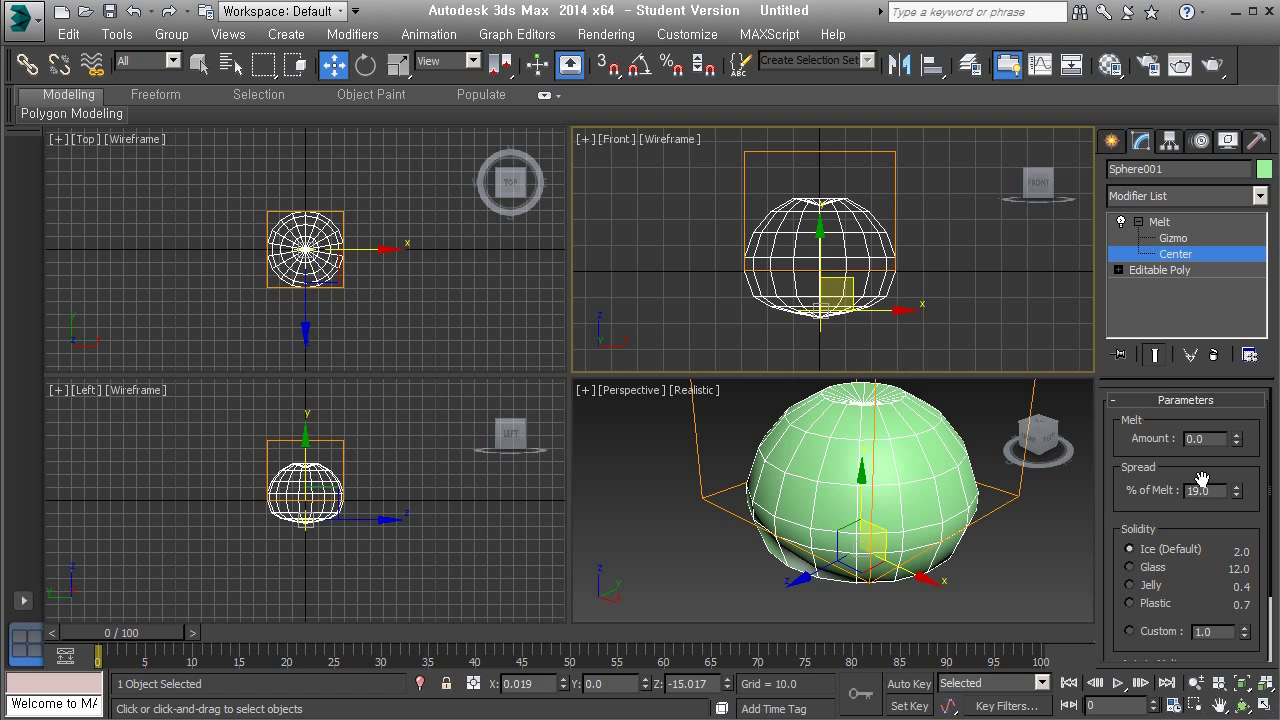
key("ctrl+z")
key("ctrl+z")
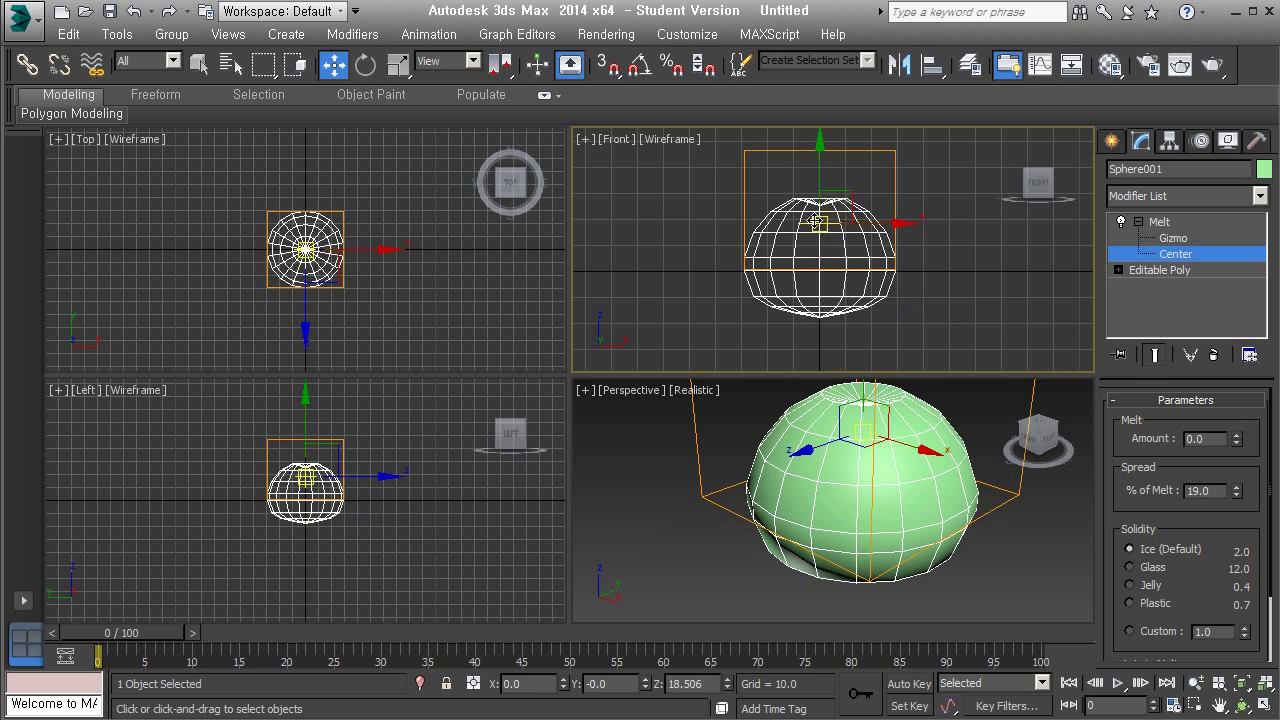
left_click_drag(1238, 444, 1232, 500)
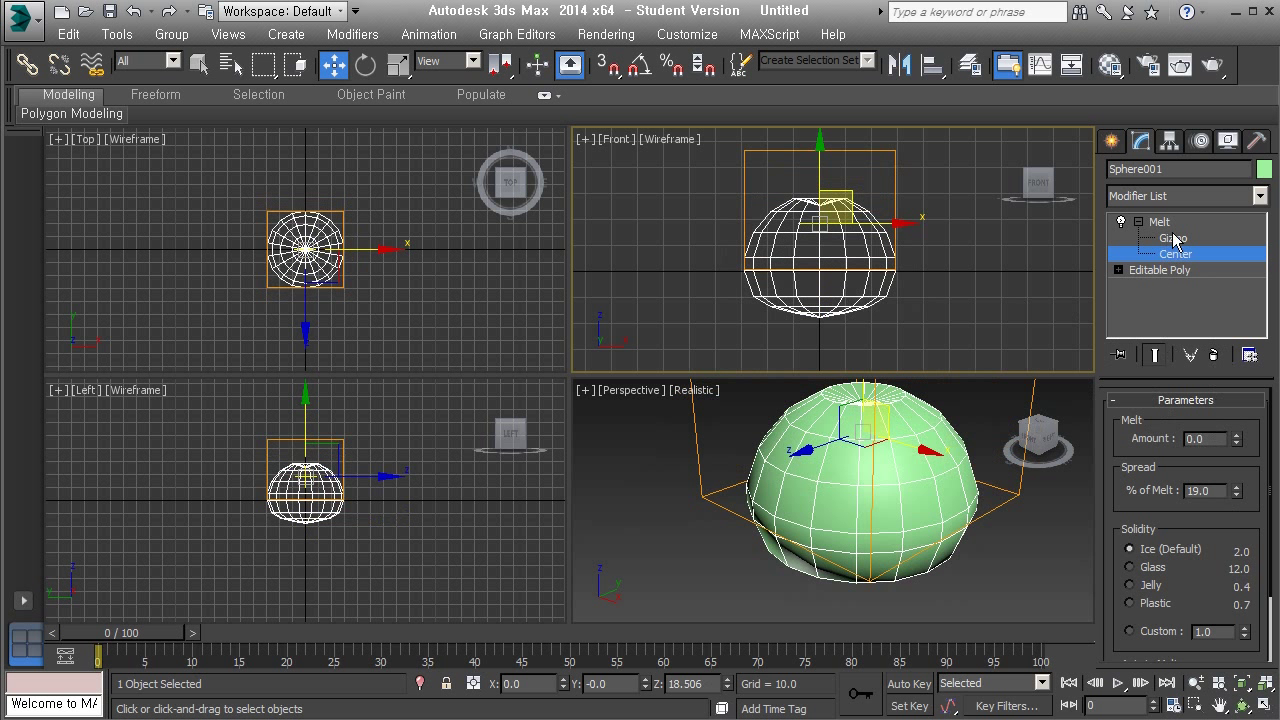
key("ctrl+z")
key("ctrl+z")
left_click(1158, 221)
left_click(1213, 354)
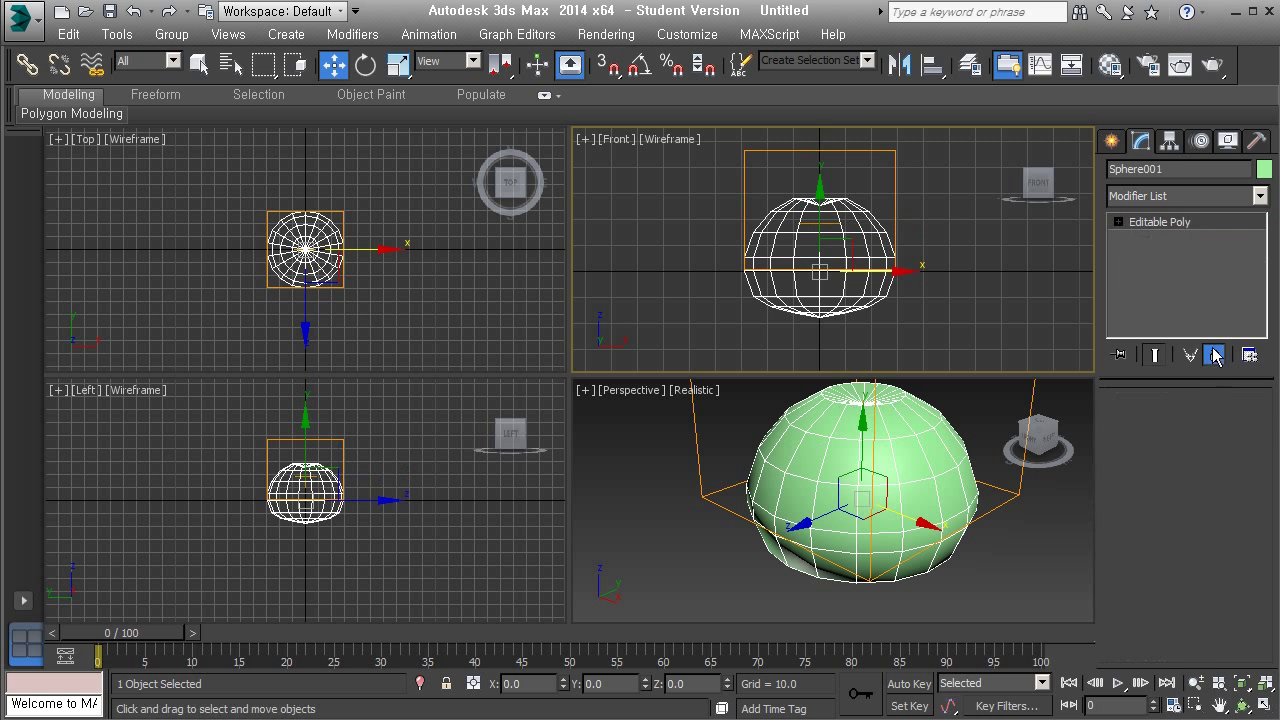
Add a fresh Melt modifier on top of the Editable Poly and set its Melt amount to 37.
left_click(1185, 195)
key("m")
key("m")
key("m")
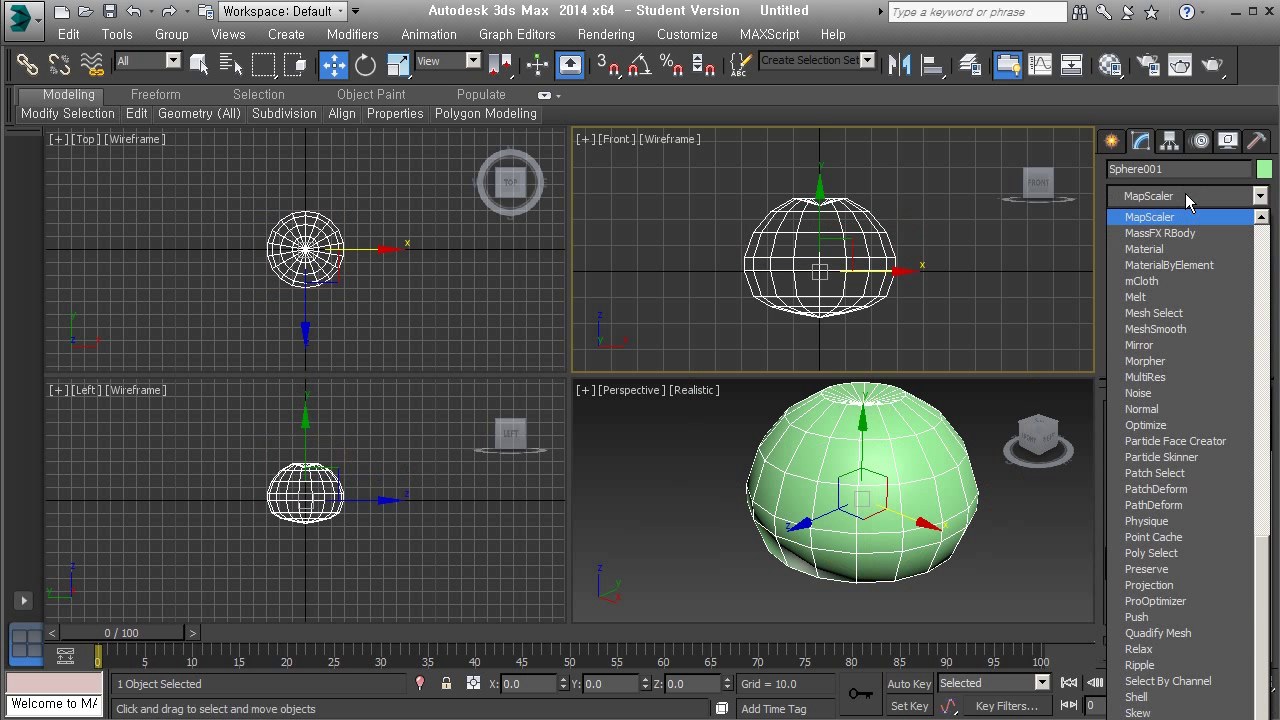
left_click(1180, 299)
mouse_move(1238, 440)
left_mouse_down()
mouse_move(1238, 400)
mouse_move(1238, 434)
left_mouse_up()
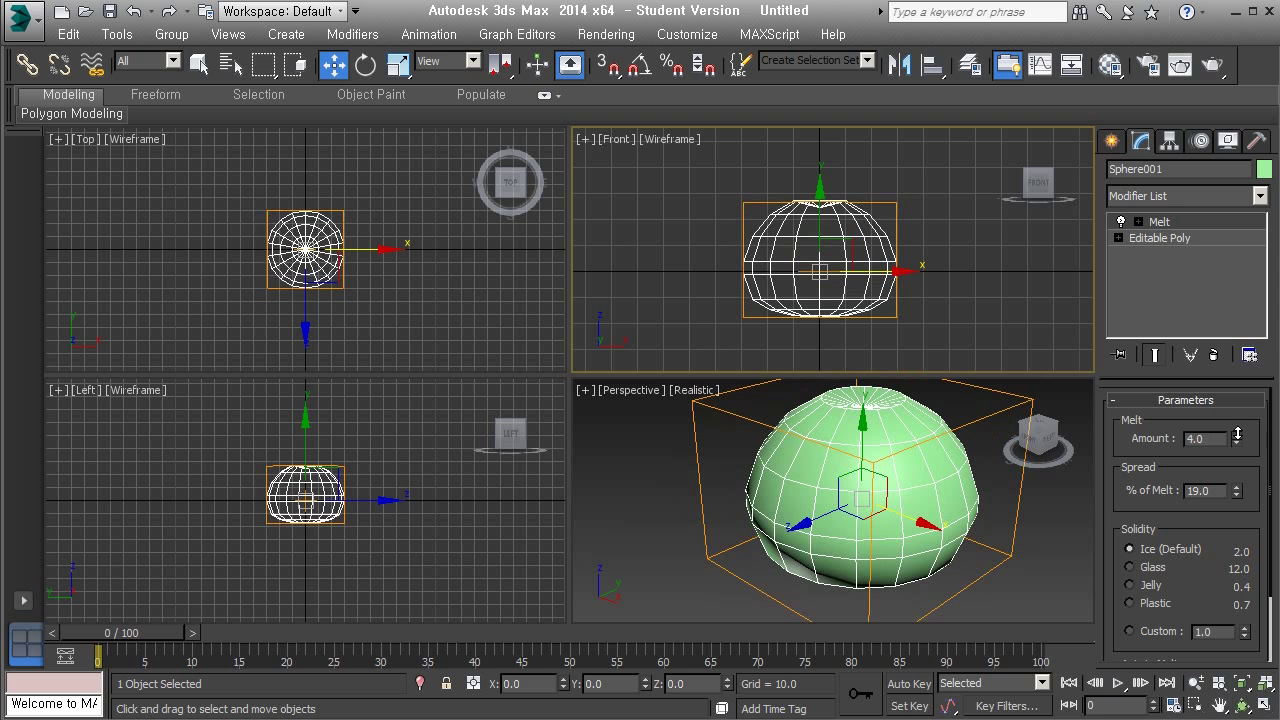
middle_click_drag(877, 572, 930, 485, "alt")
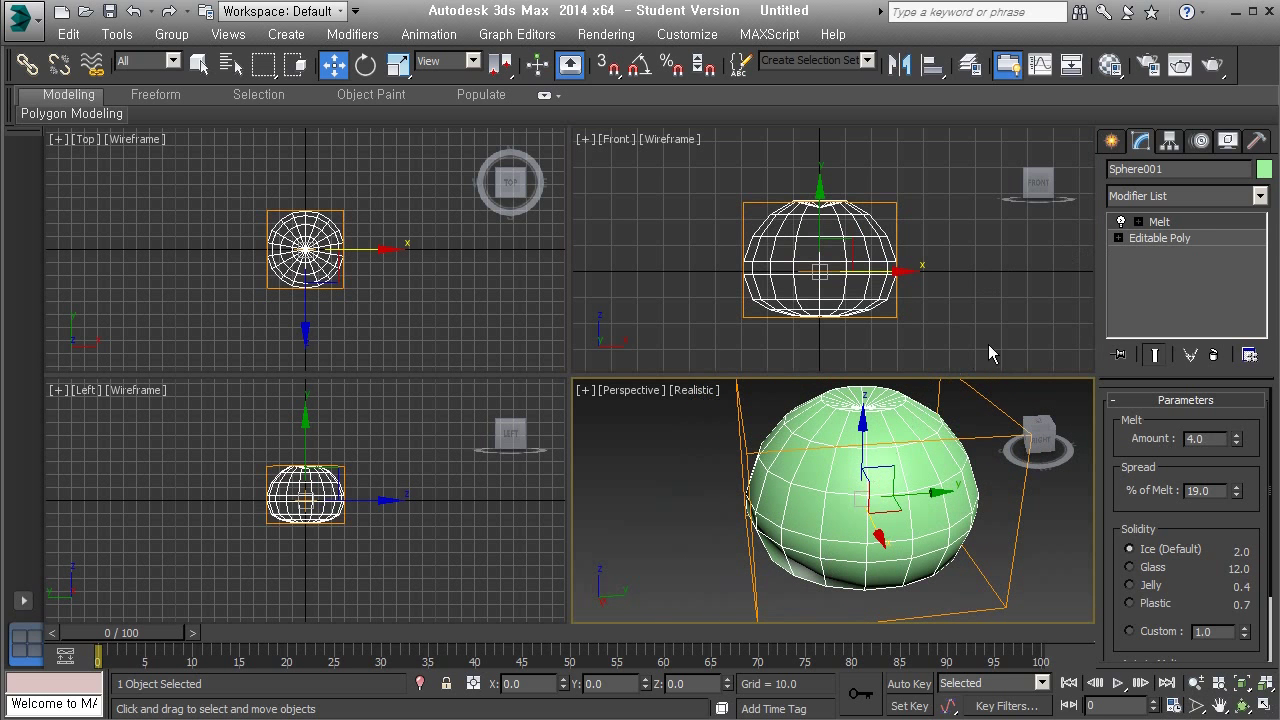
left_click_drag(1238, 440, 1233, 404)
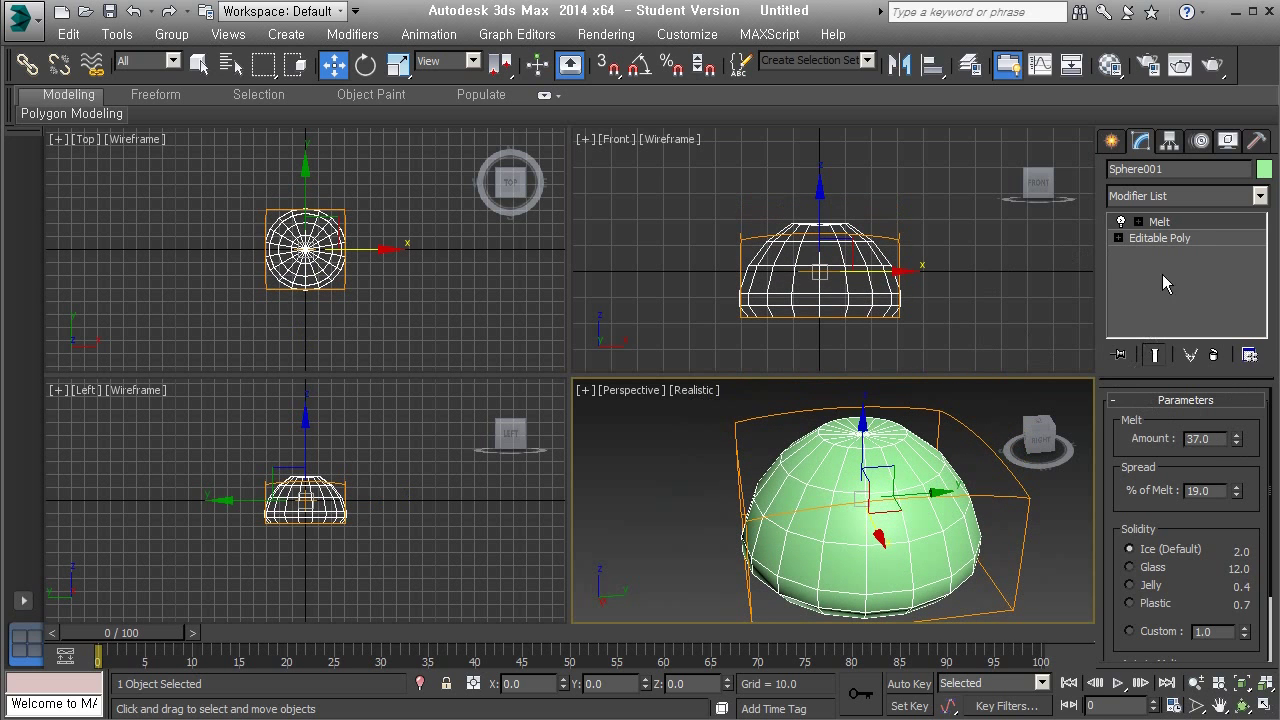
Try moving the Melt center upward in the Front viewport, undo the move, and return to the main Melt level.
left_click(1138, 221)
left_click(1176, 254)
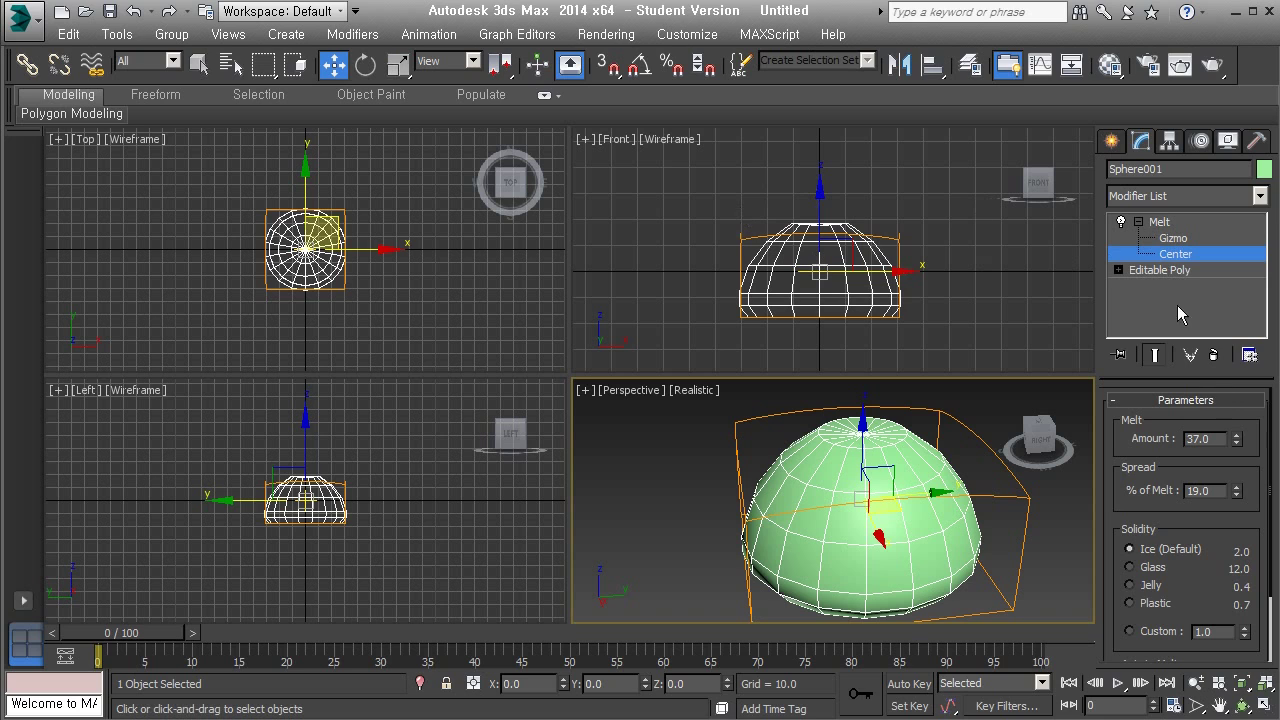
left_click_drag(828, 215, 834, 176)
left_click(1173, 238)
key("ctrl+z")
left_click(1158, 222)
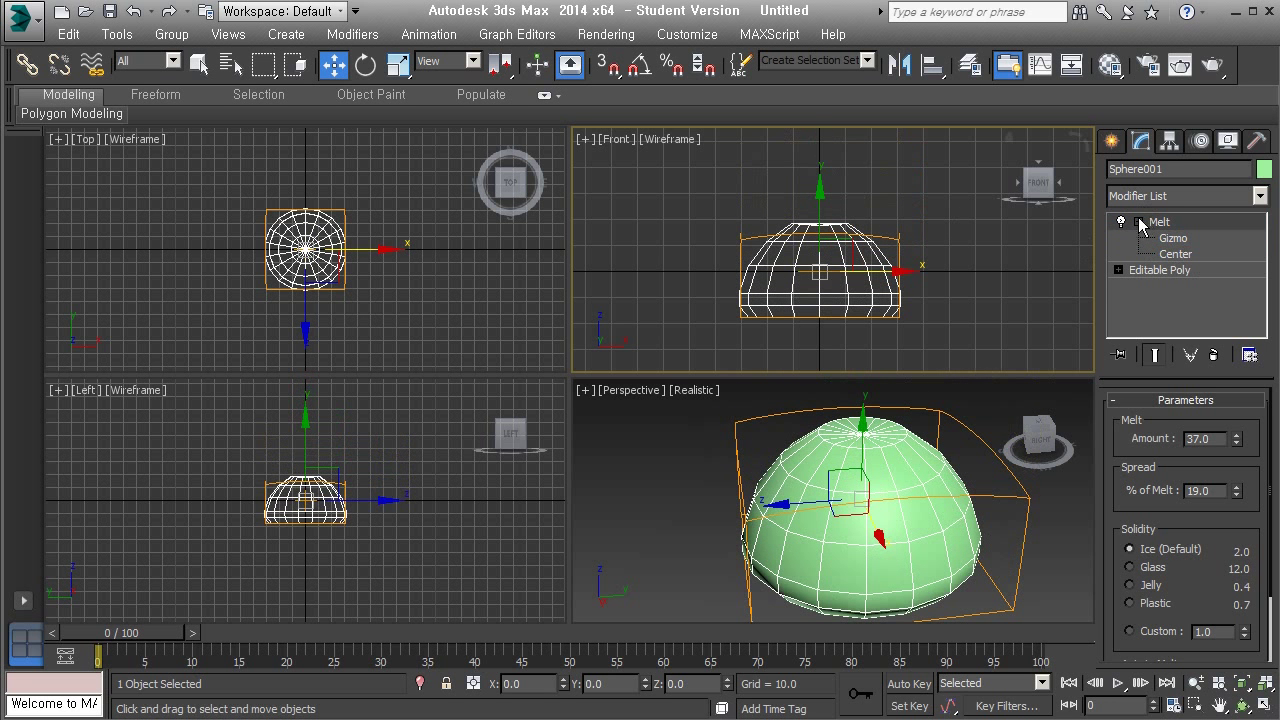
Add a Noise modifier above the Melt modifier in the sphere's stack.
left_click(1137, 222)
left_click(1164, 197)
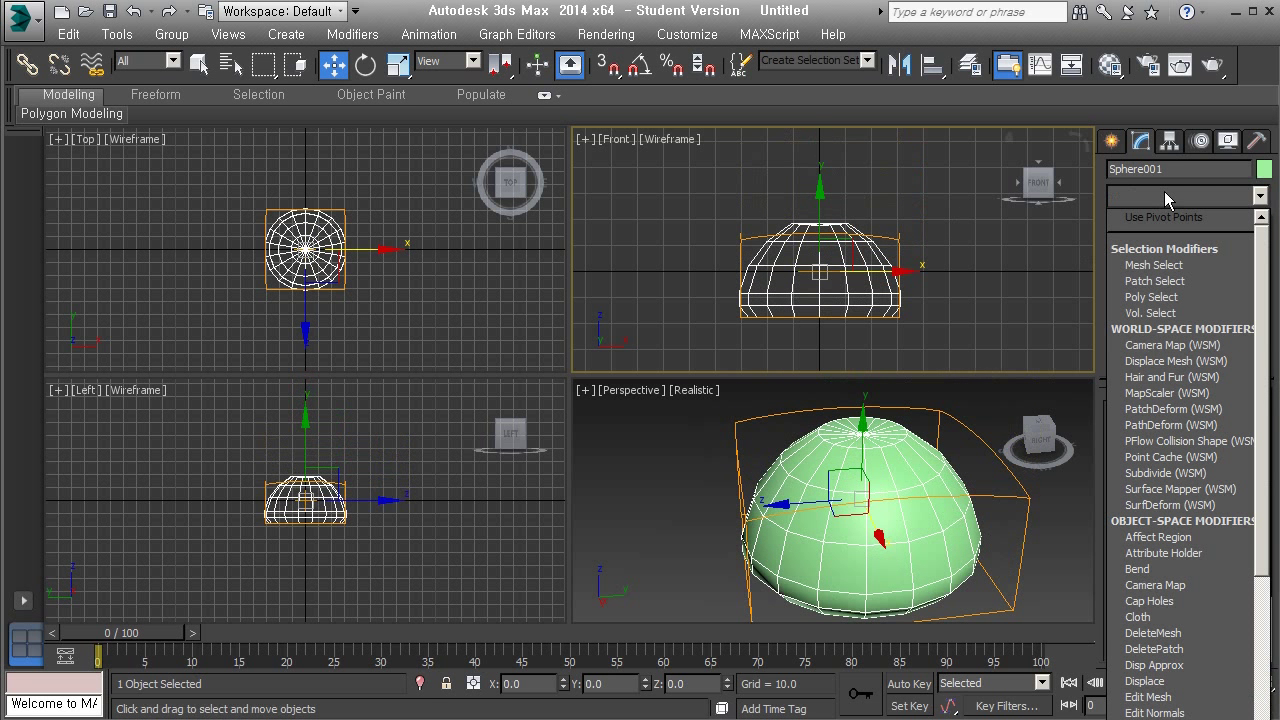
key("n")
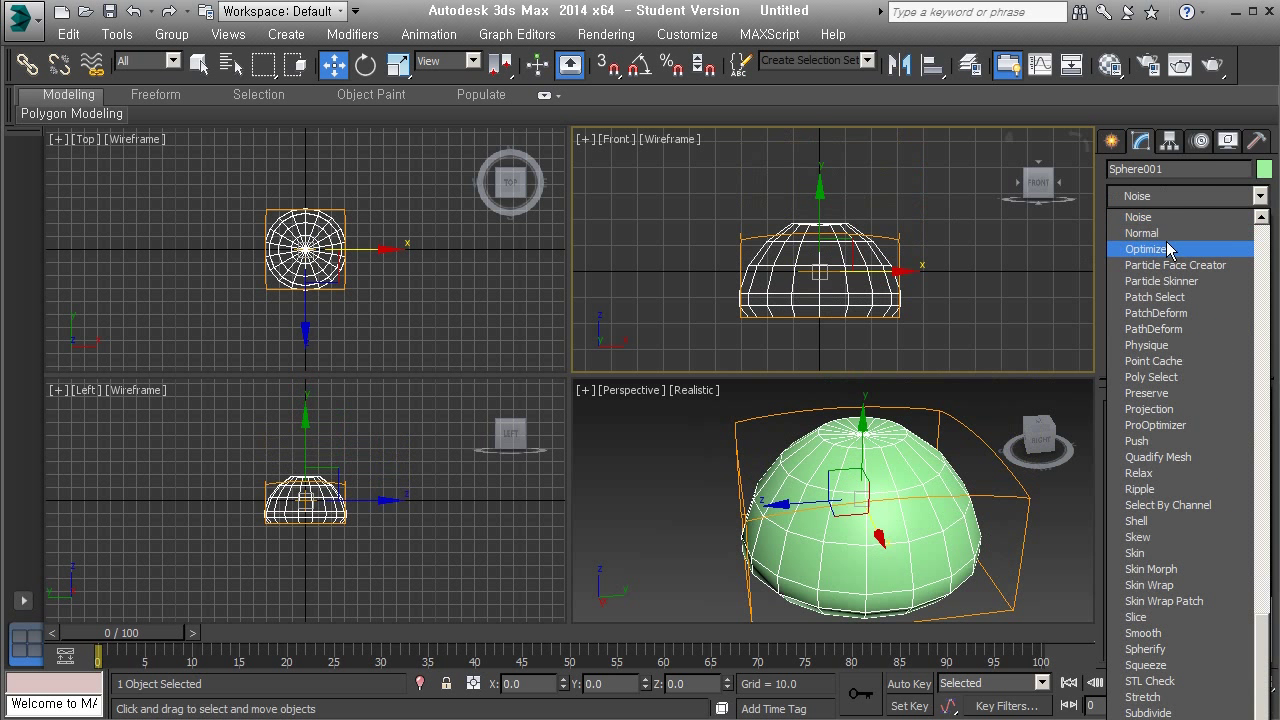
left_click(1174, 218)
scroll(1258, 486, "down", 2)
scroll(1252, 483, "up", 2)
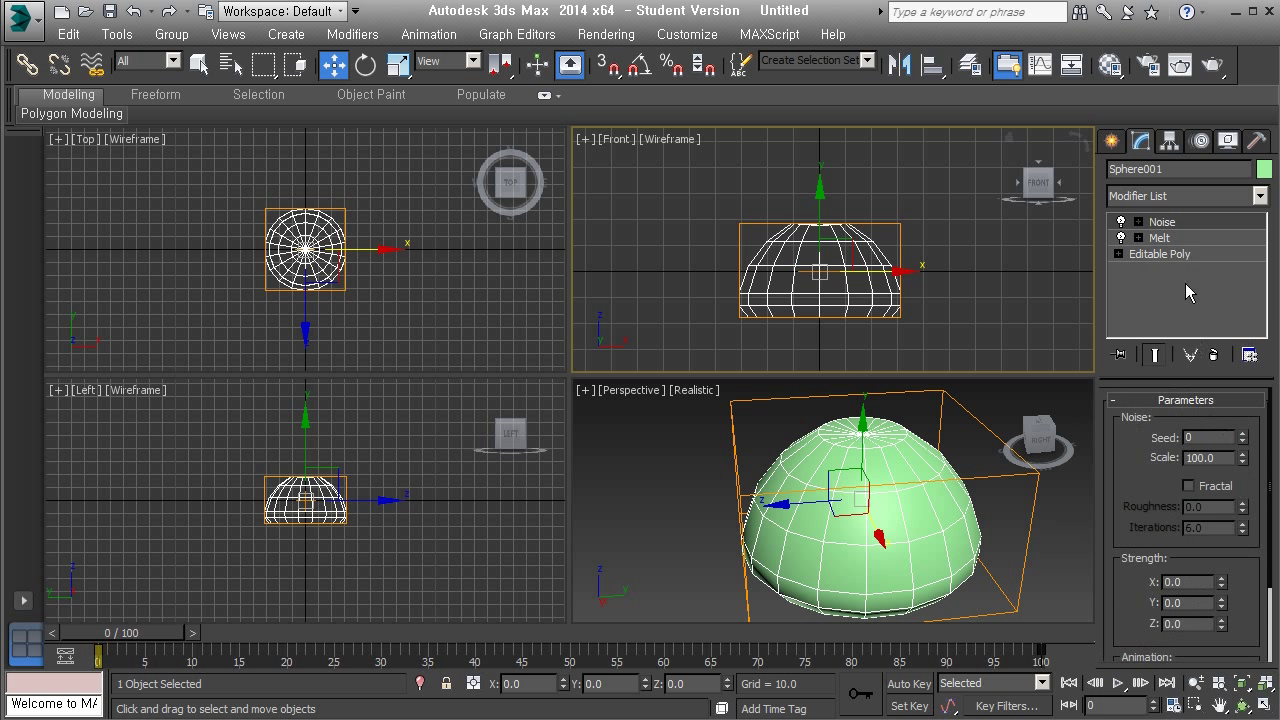
Try the Glass, Jelly and Plastic solidity presets on the Melt modifier.
left_click(1165, 238)
left_click_drag(1251, 531, 1258, 433)
scroll(1258, 433, "up", 1)
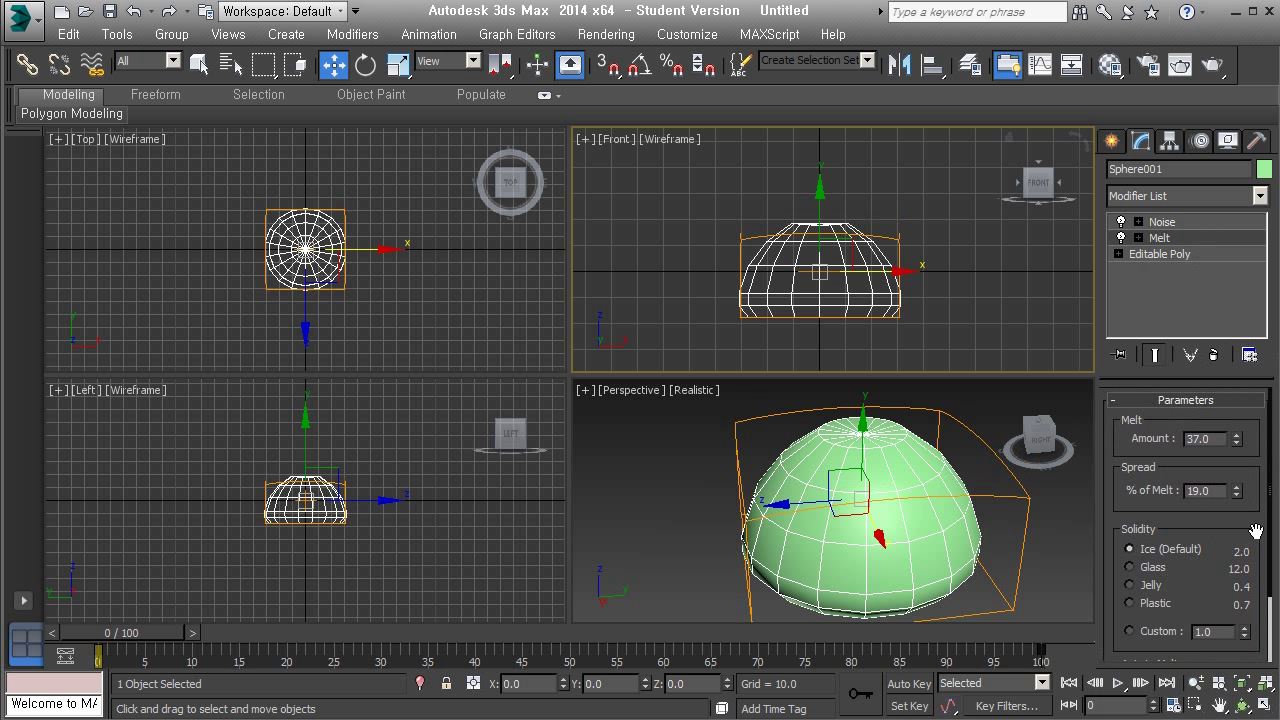
left_click_drag(1255, 531, 1253, 473)
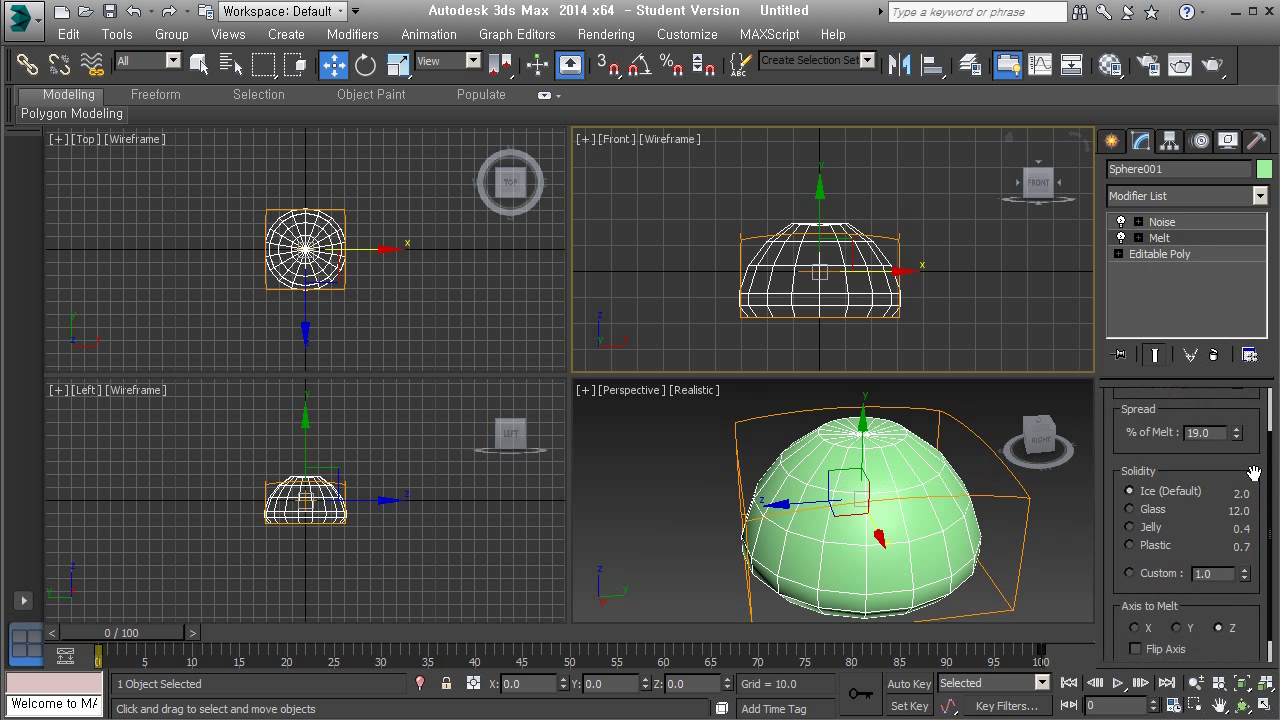
left_click(1147, 511)
left_click(1148, 532)
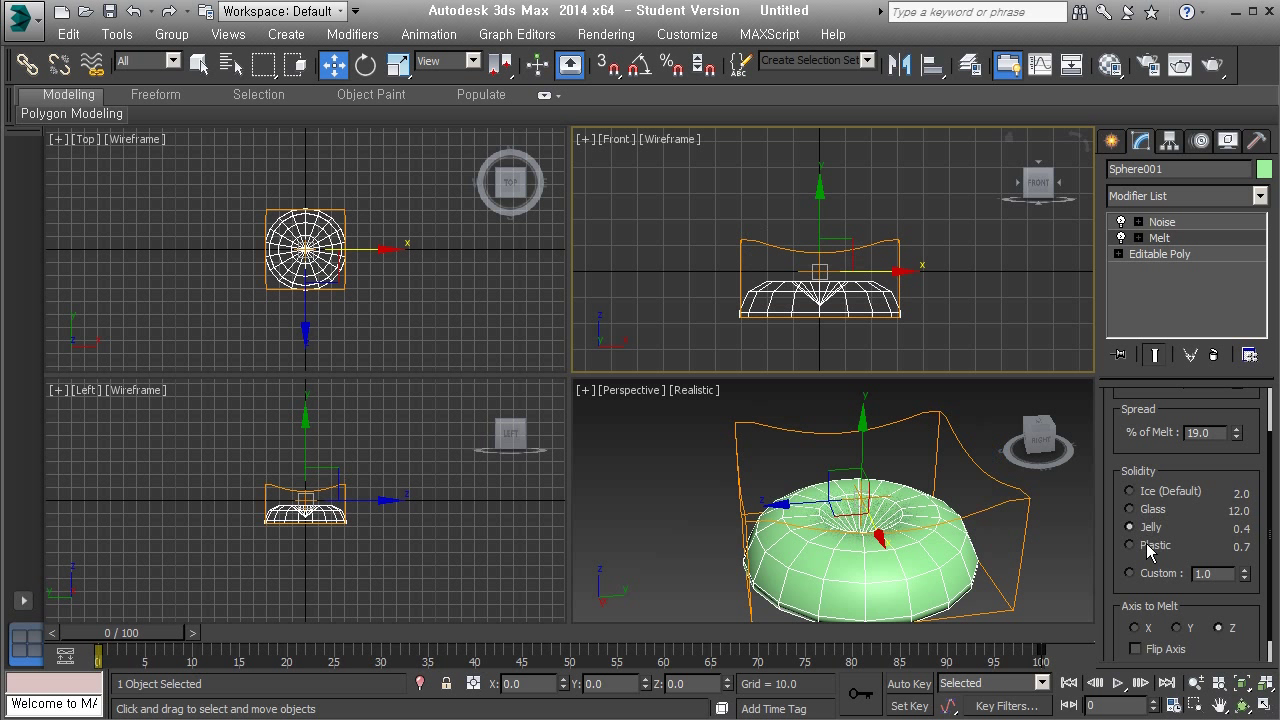
left_click(1148, 550)
left_click(1152, 528)
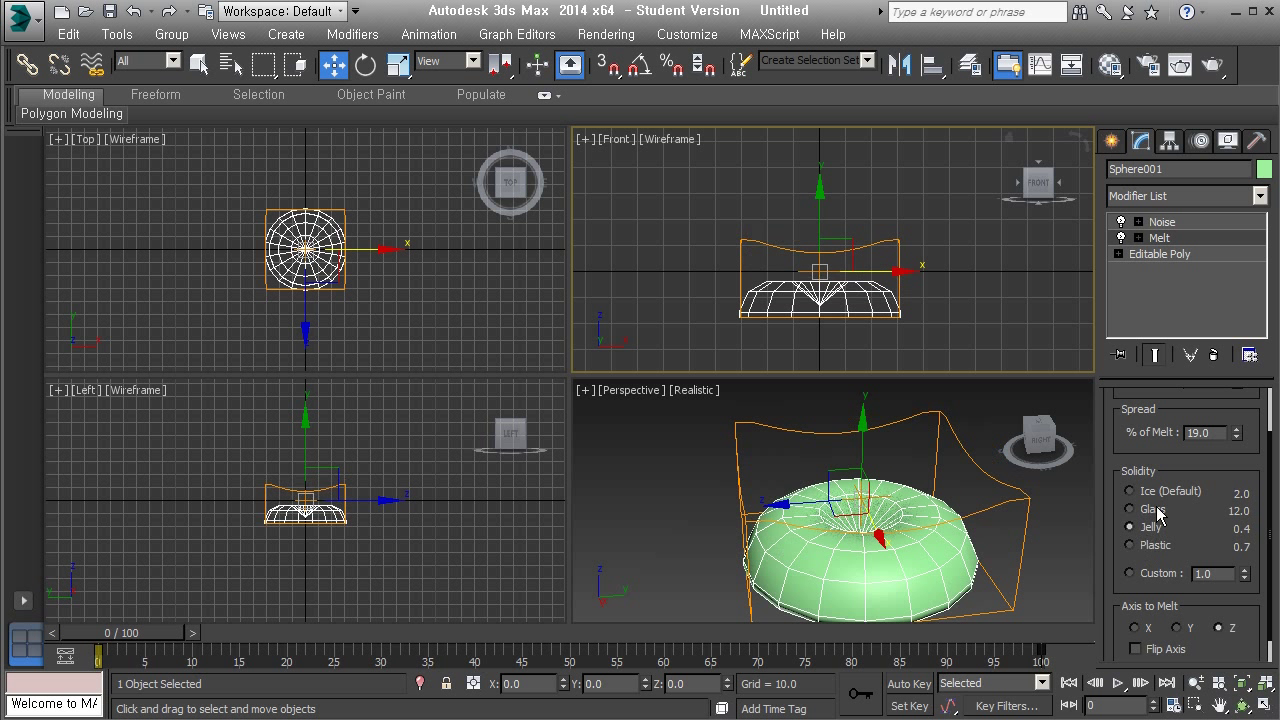
Set the Melt amount to 10, try Glass and Custom solidity, and return the solidity to Ice.
left_click(1272, 415)
left_click_drag(1238, 443, 1249, 470)
left_click(1133, 567)
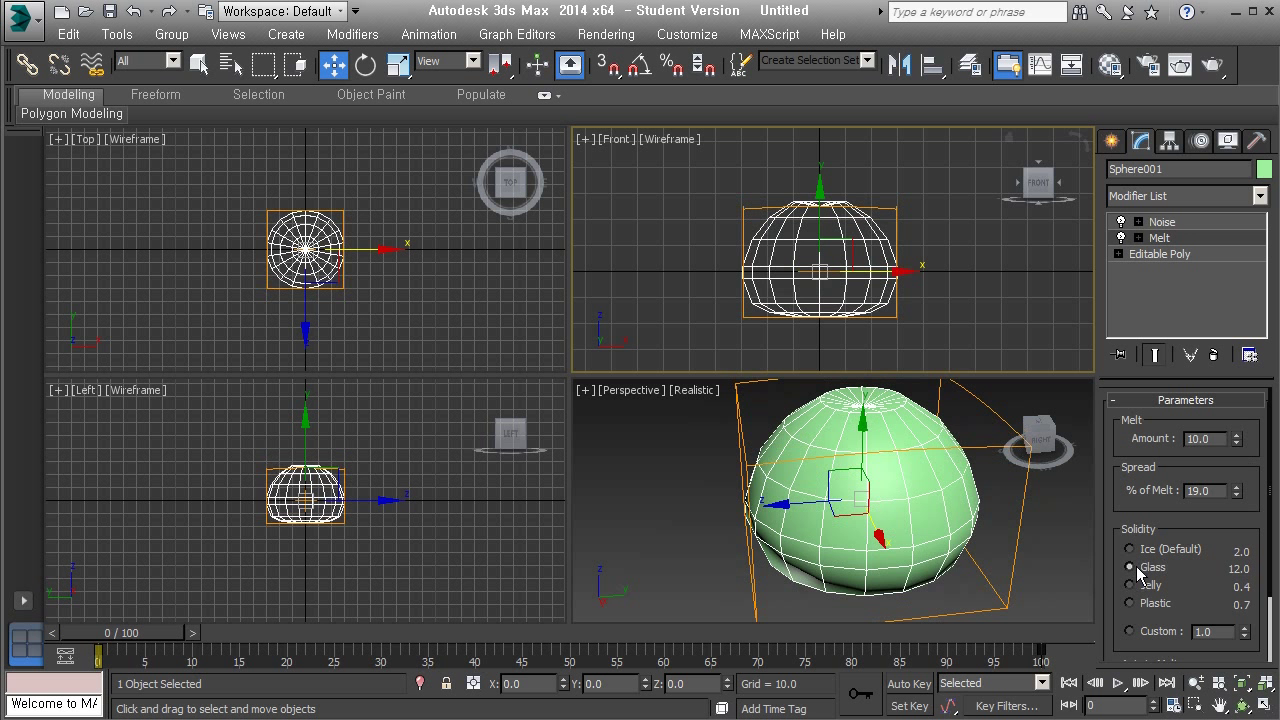
scroll(1225, 540, "down", 3)
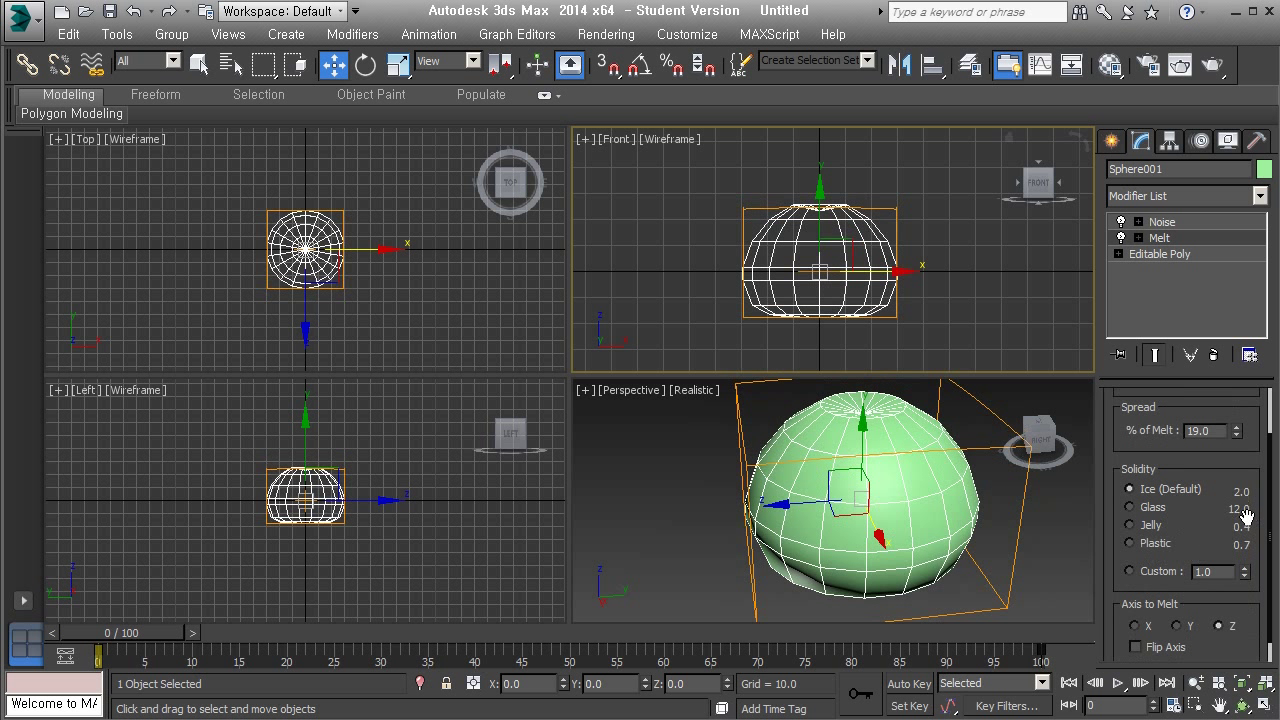
left_click(1131, 571)
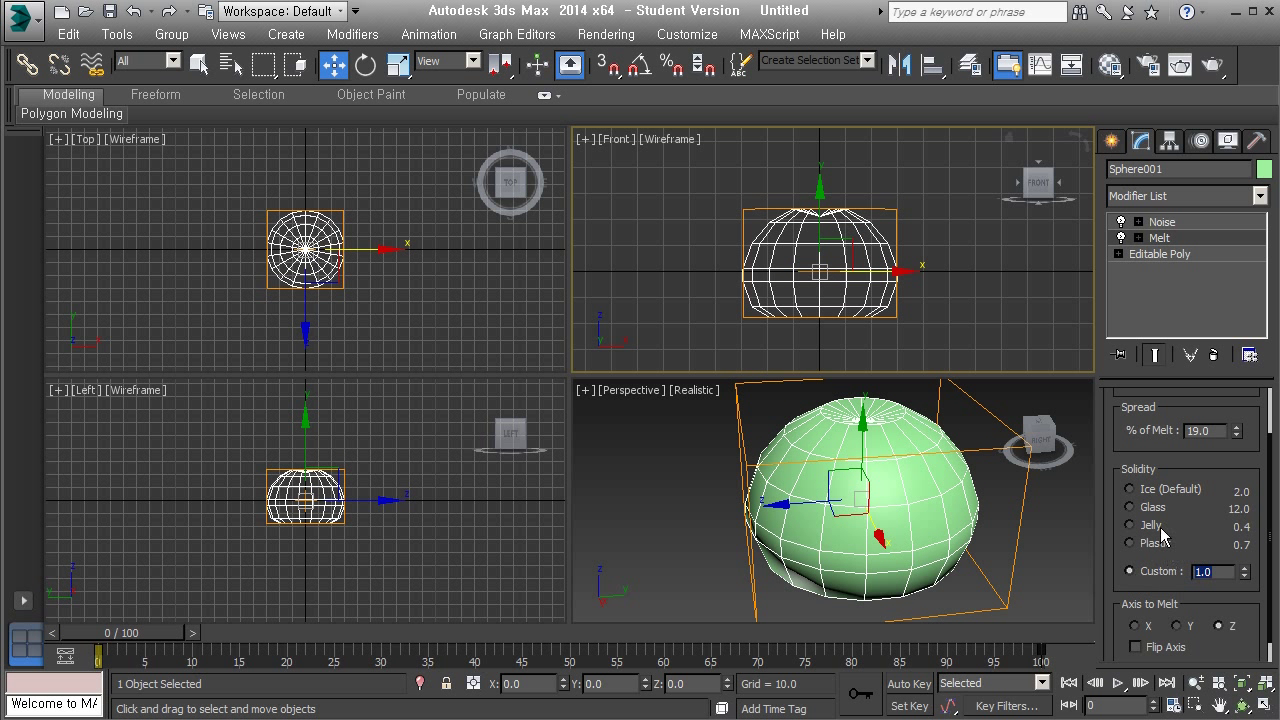
left_click(1155, 495)
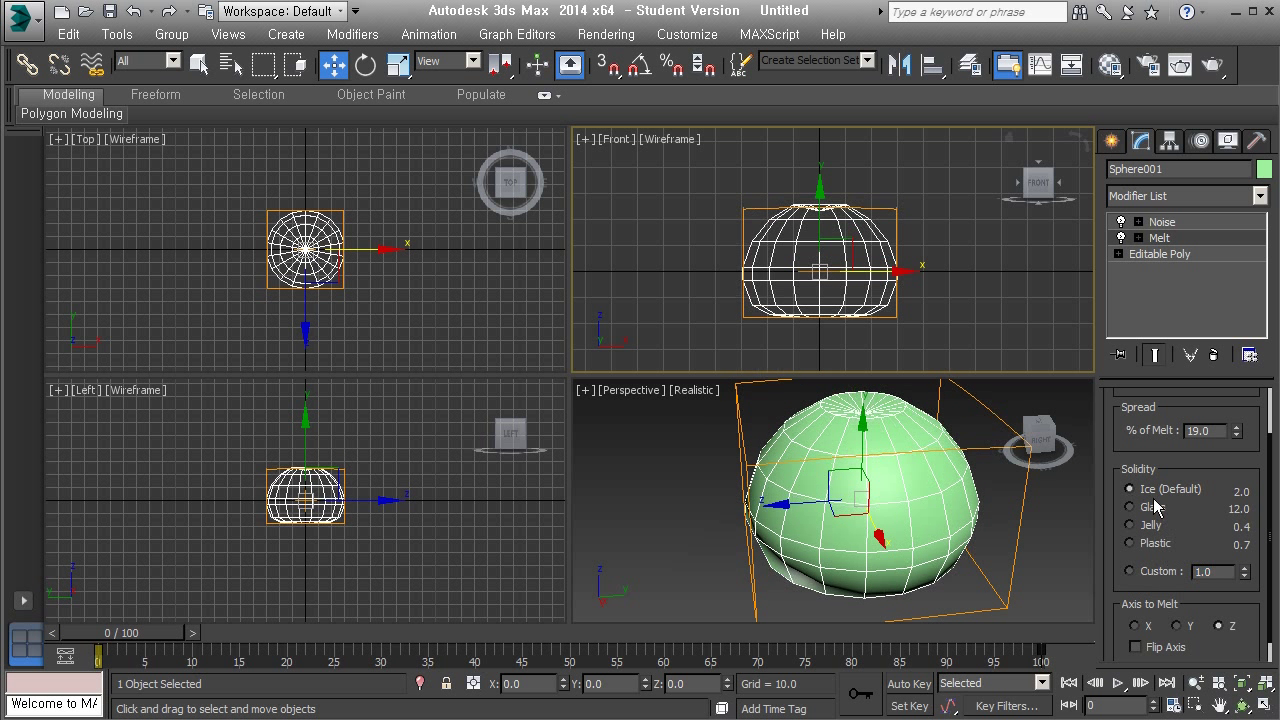
Set the axis to melt to Y and raise the Melt amount to 137.
left_click(1185, 627)
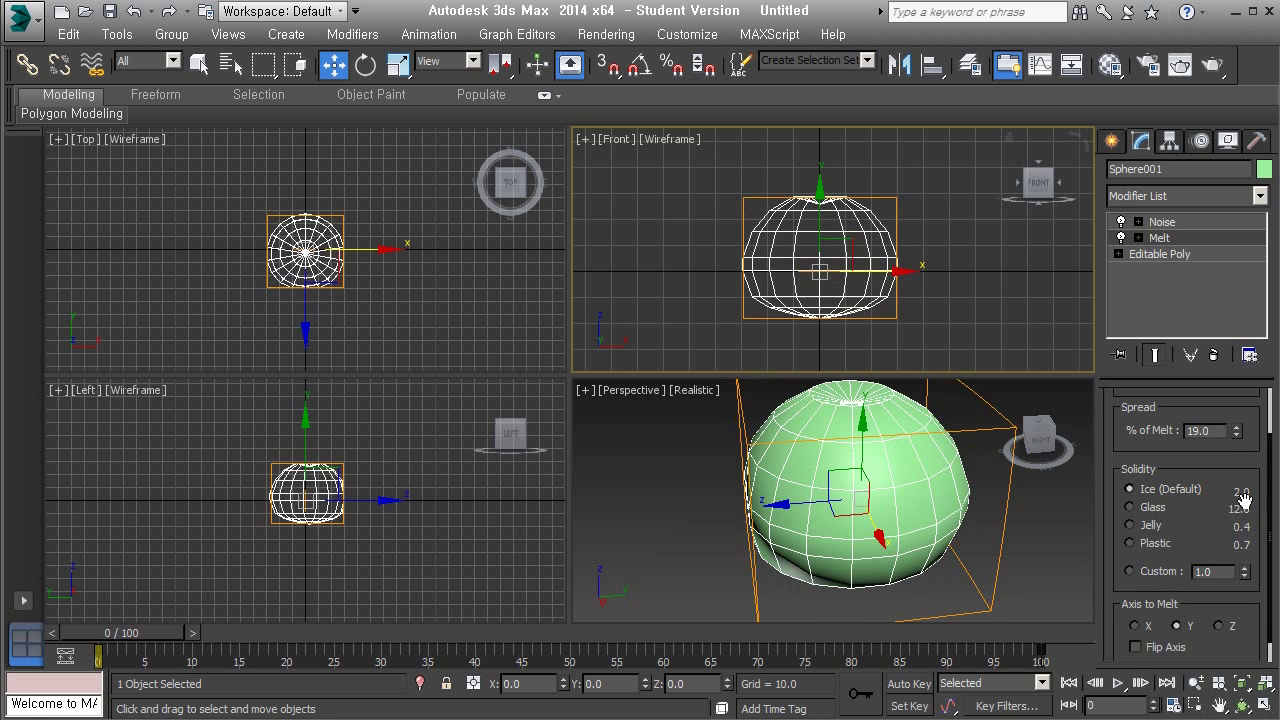
scroll(1268, 430, "up", 2)
left_click_drag(1237, 439, 1125, 322)
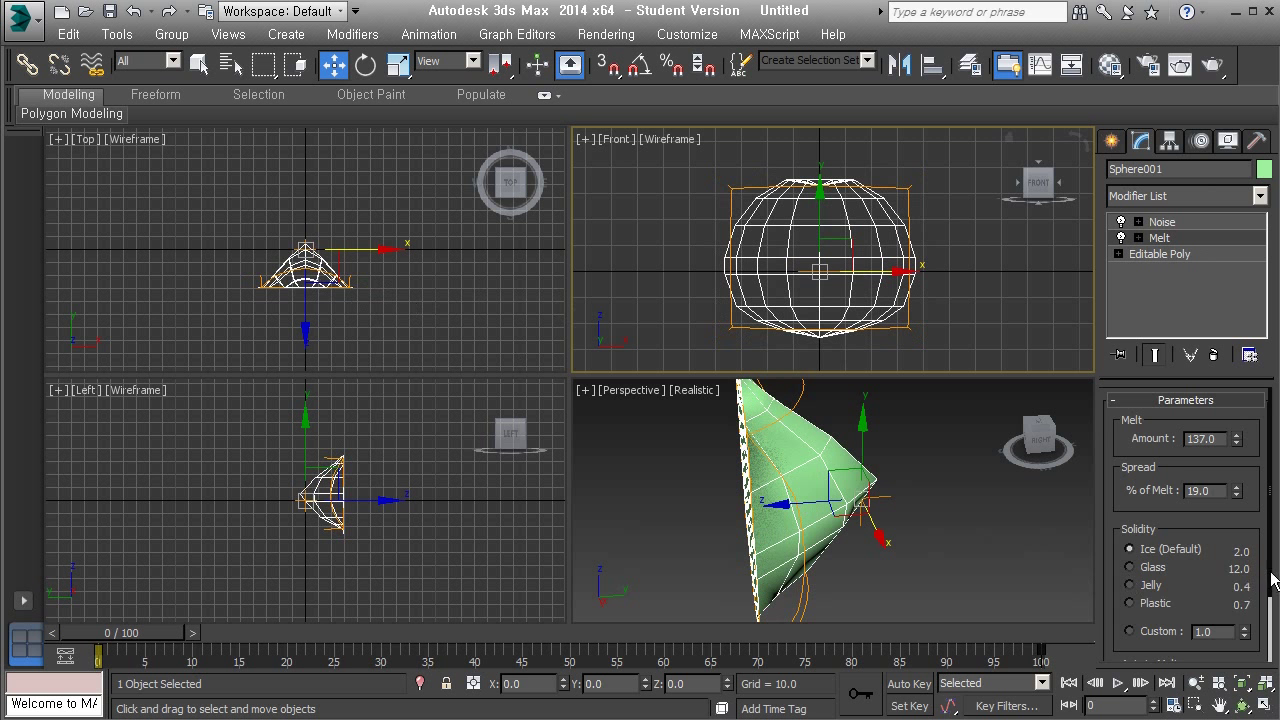
Compare melting along the X and Y axes, enable Flip Axis, and set the melt axis back to Z.
scroll(1268, 583, "down", 3)
left_click(1134, 620)
left_click(1177, 620)
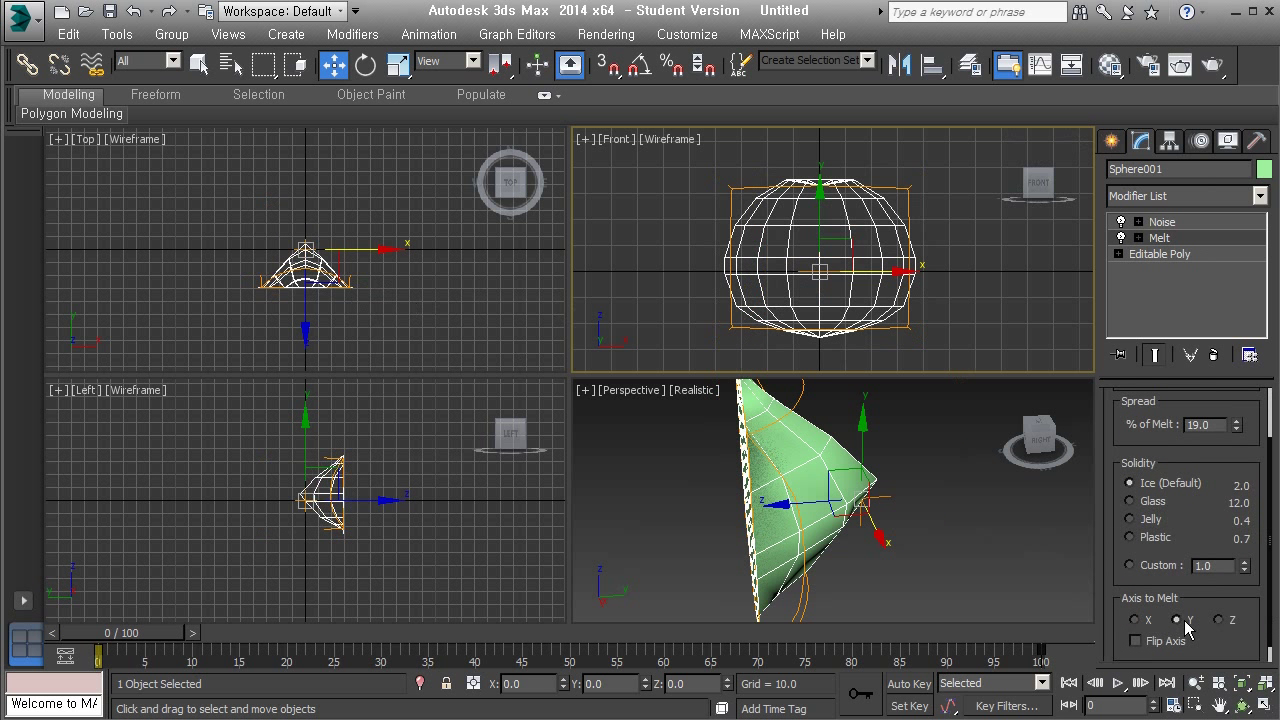
left_click(1156, 626)
left_click(1135, 642)
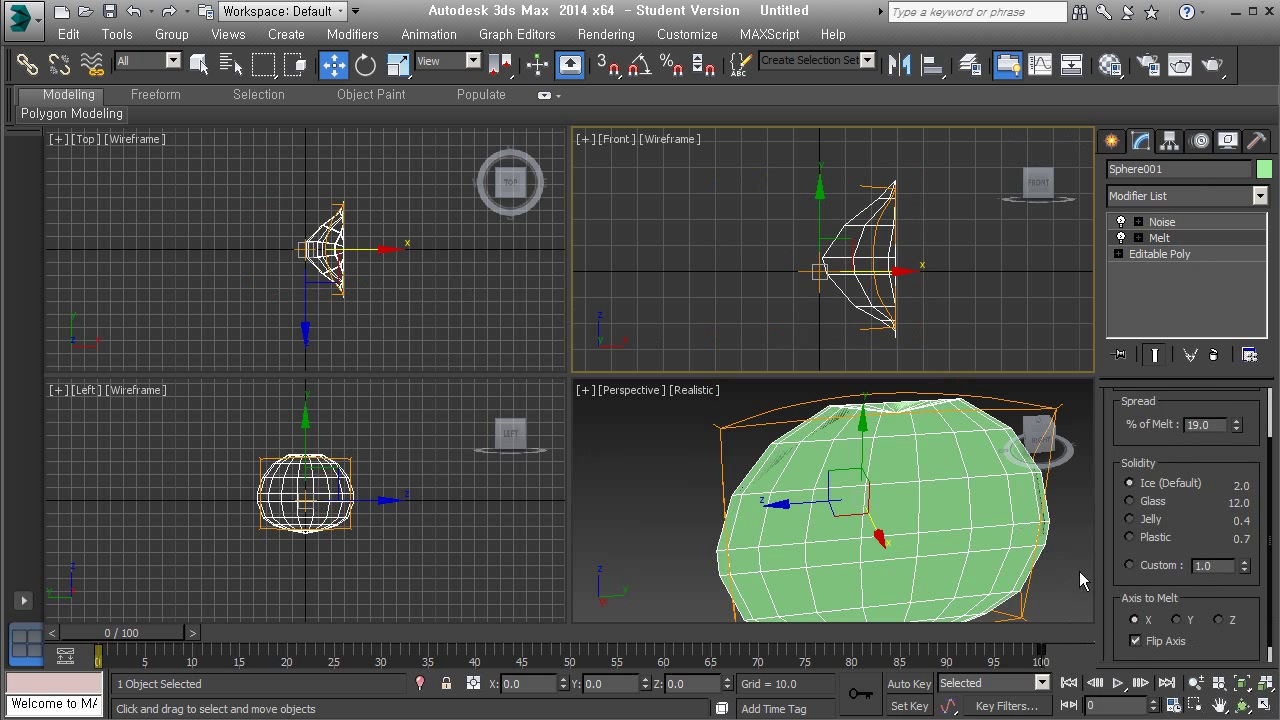
left_click(1183, 622)
left_click(1219, 620)
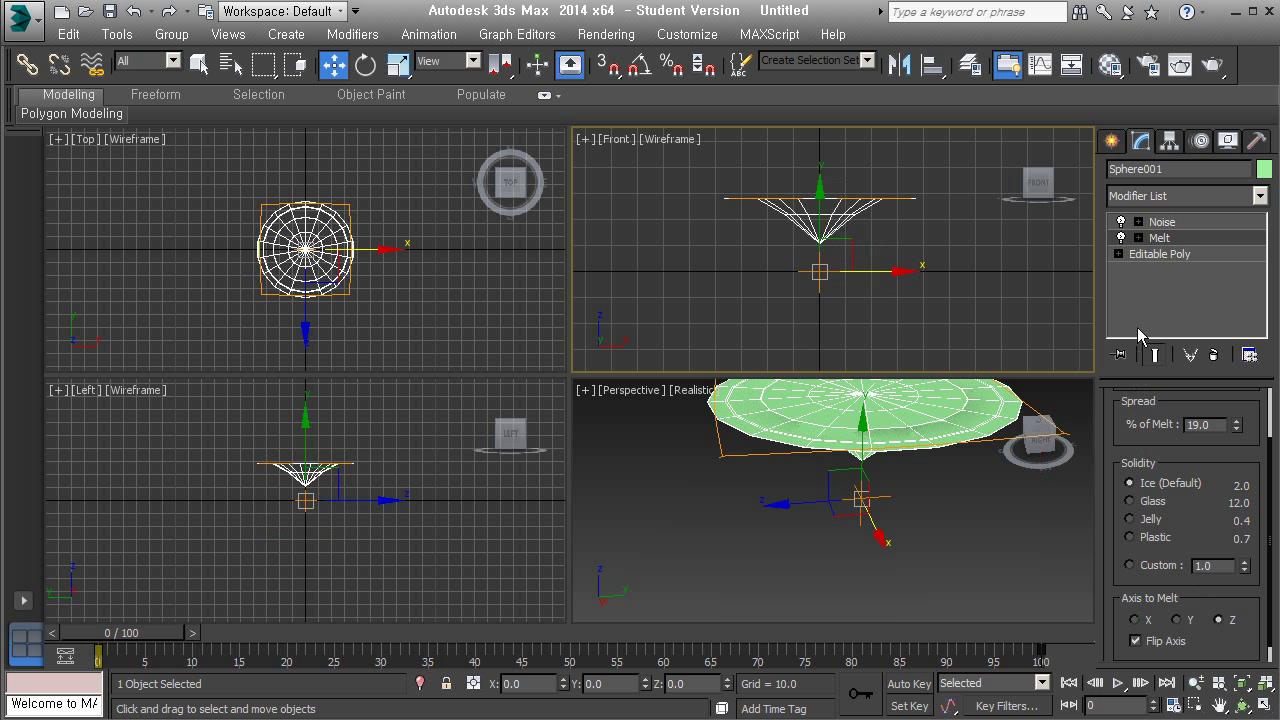
Lower the Melt amount to 51 with the flipped Z axis active.
scroll(1255, 455, "up", 2)
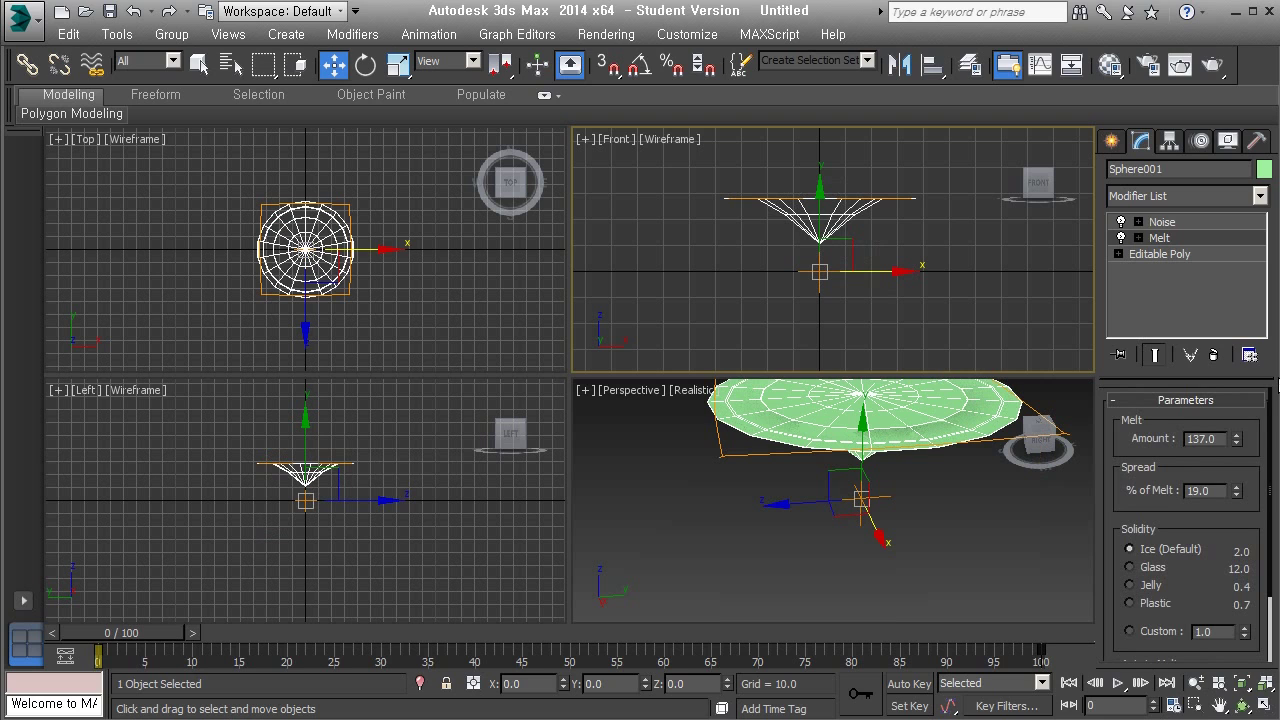
scroll(1235, 427, "up", 1)
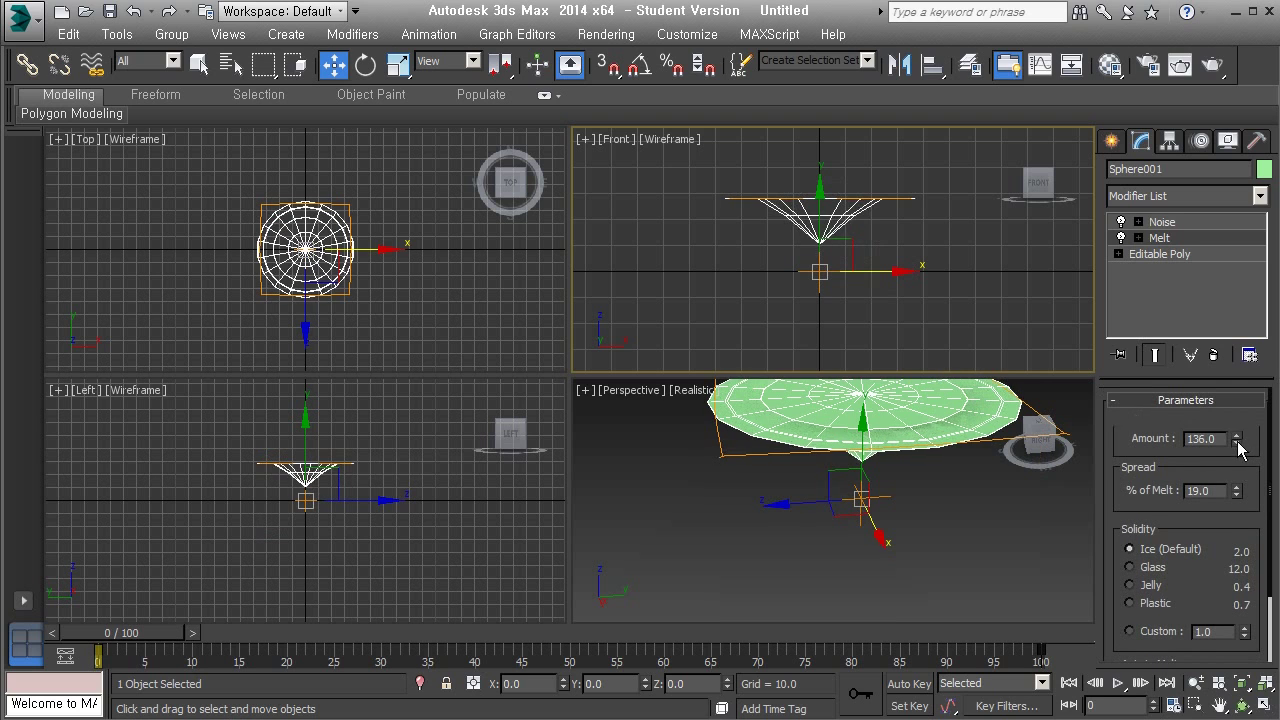
right_click(1237, 441)
left_click_drag(1250, 629, 1262, 540)
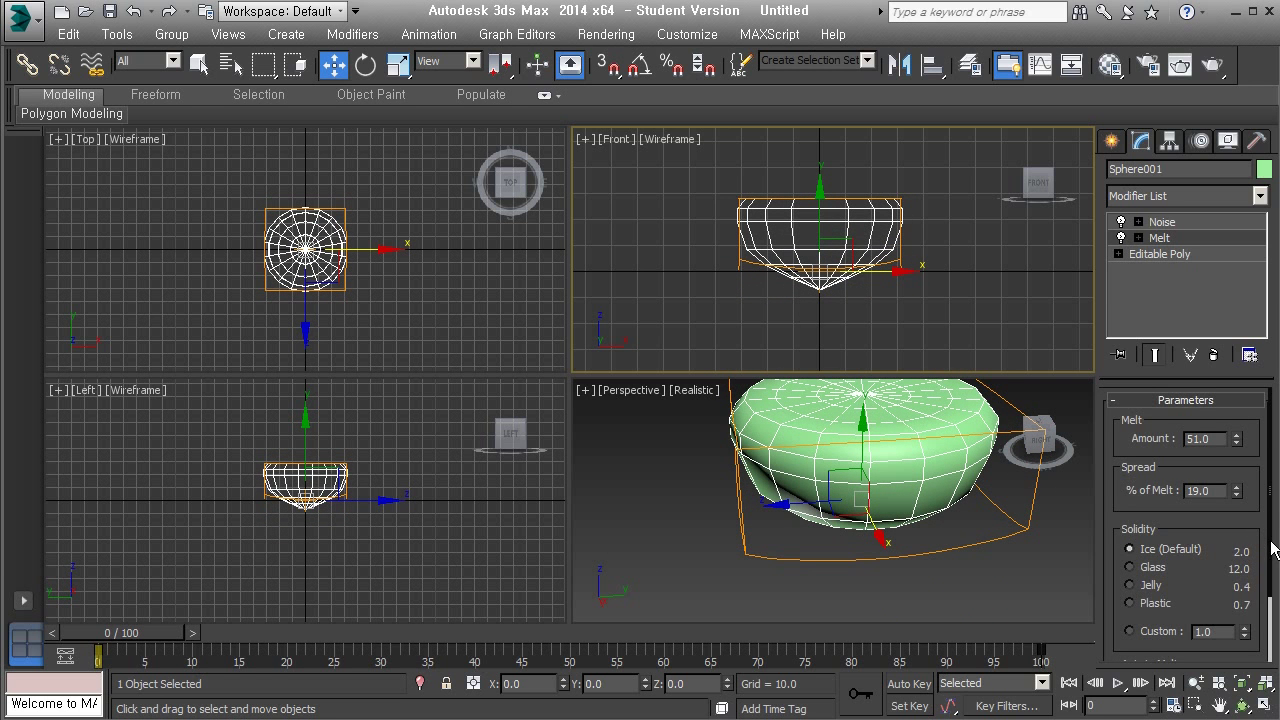
Turn off Flip Axis on the Melt modifier and set its amount to 34.
scroll(1200, 520, "down", 3)
left_click(1136, 622)
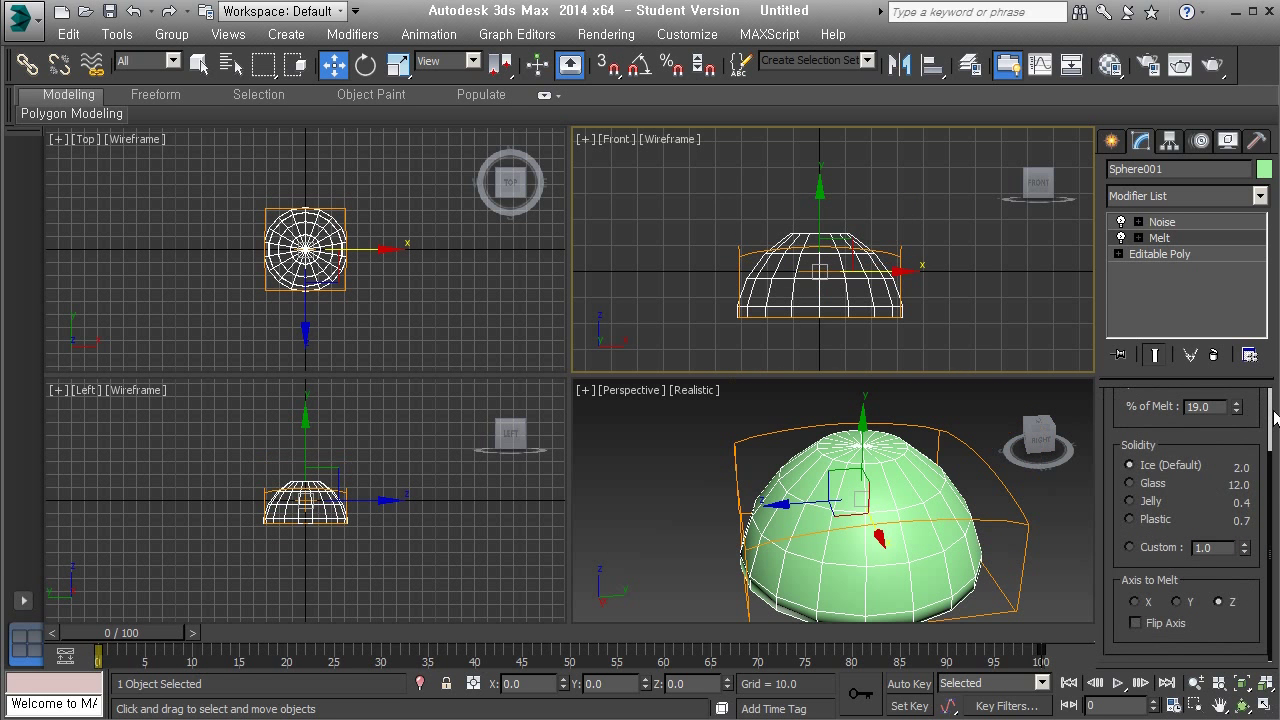
scroll(1264, 427, "up", 2)
mouse_move(1236, 448)
left_mouse_down()
mouse_move(1248, 497)
mouse_move(1246, 463)
left_mouse_up()
Set the Noise modifier's seed to 7 and scale to 211, and enable Fractal with roughness 0.65 and 6.52 iterations.
left_click(1200, 222)
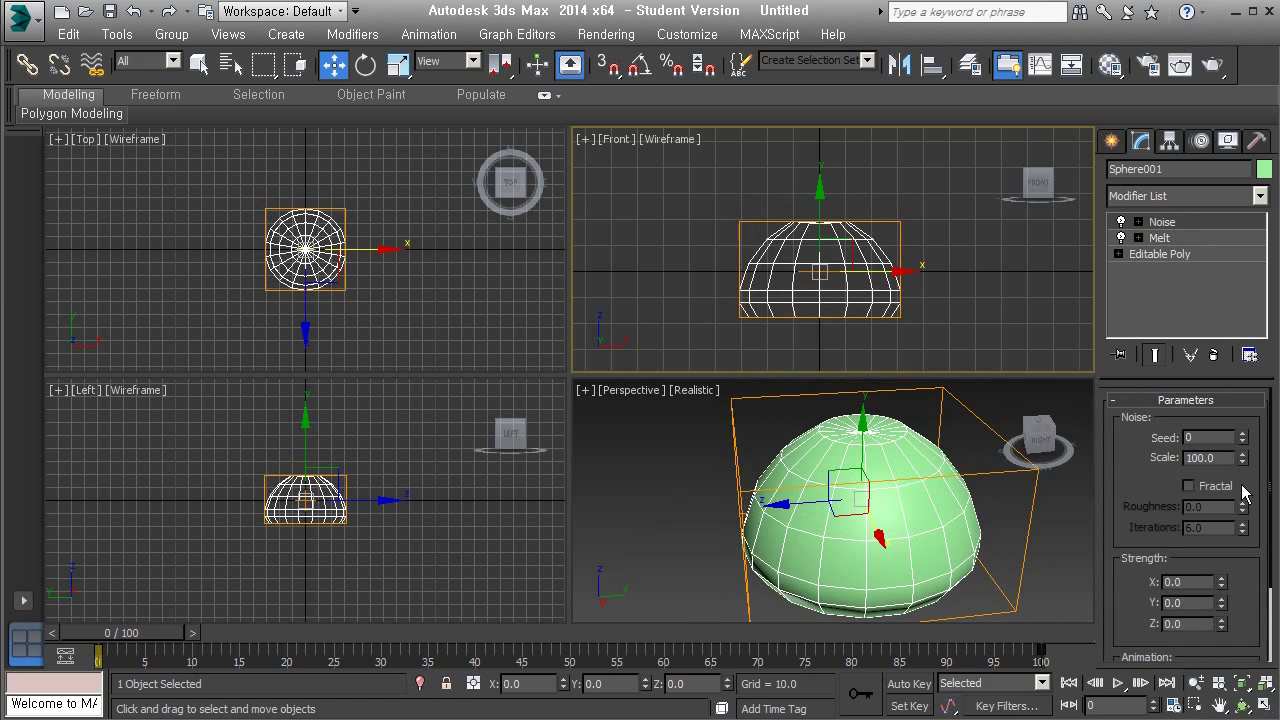
left_click_drag(1245, 440, 1243, 383)
left_click_drag(1243, 459, 1256, 346)
left_click(1208, 489)
left_click_drag(1242, 506, 1244, 377)
left_click_drag(1244, 532, 1244, 479)
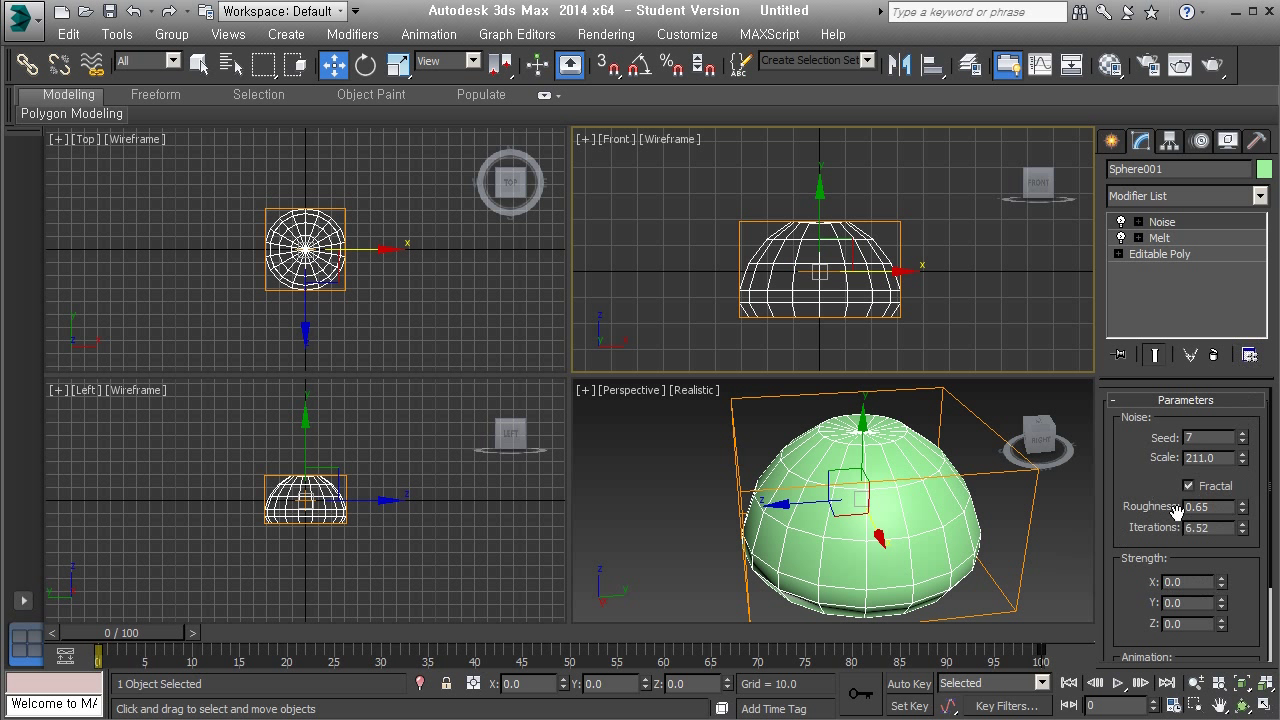
Set the Noise strength to 13.87 on X and 4.1 on Y.
left_click_drag(1221, 582, 1221, 450)
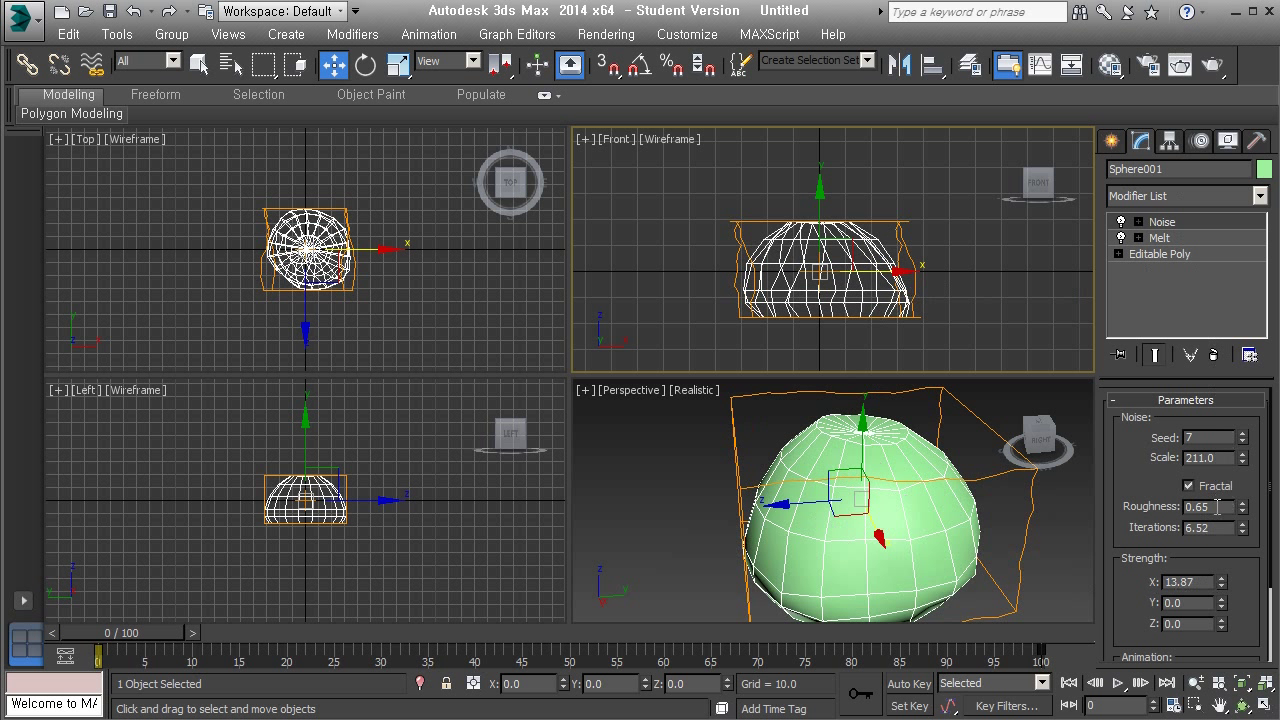
left_click_drag(1221, 603, 1185, 400)
Reset the Noise seed to 0, set the scale to 74.5, and set the strength to 7.67 on X and 11.36 on Z.
right_click(1245, 439)
right_click(1243, 457)
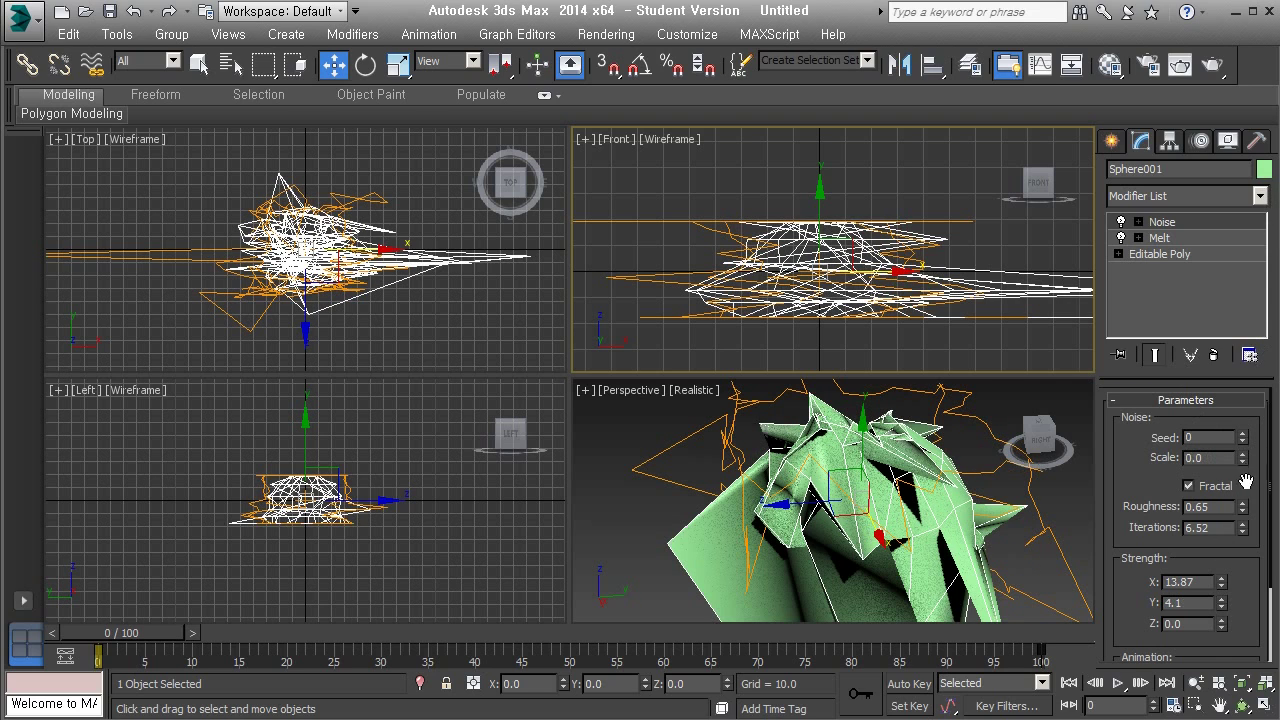
left_click_drag(1245, 463, 1218, 500)
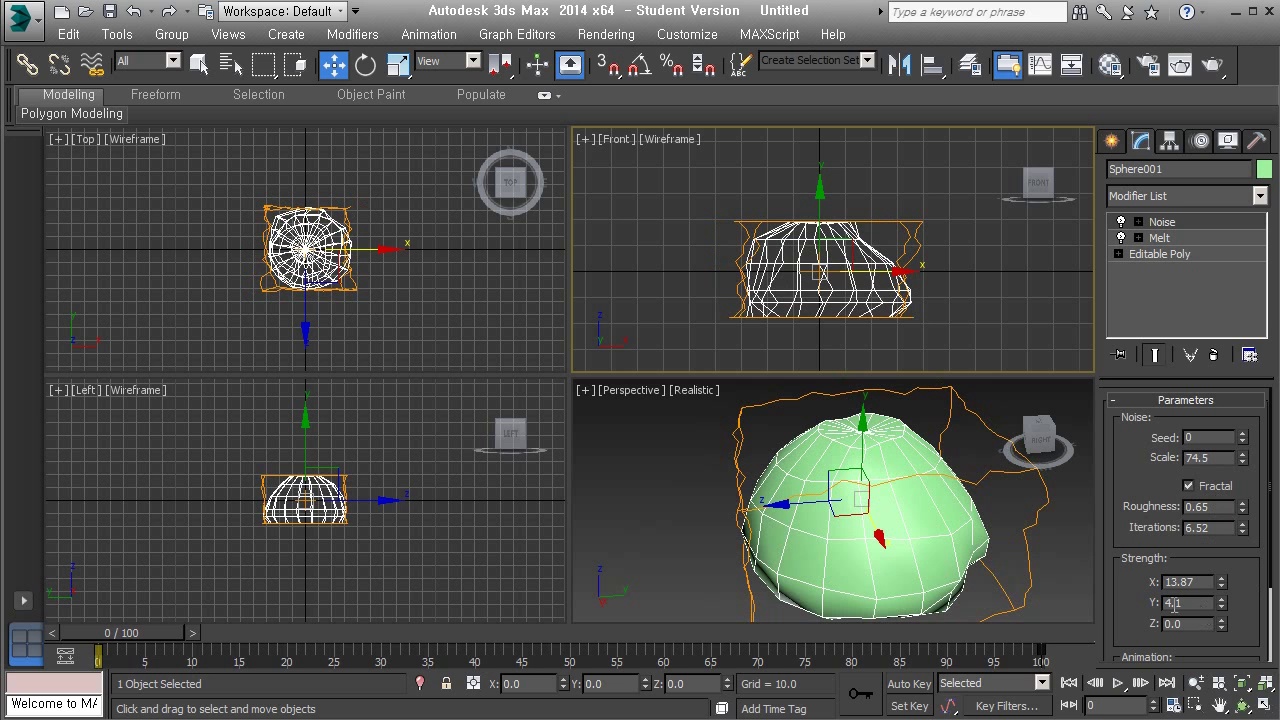
mouse_move(1222, 586)
left_mouse_down()
mouse_move(1222, 634)
mouse_move(1212, 569)
left_mouse_up()
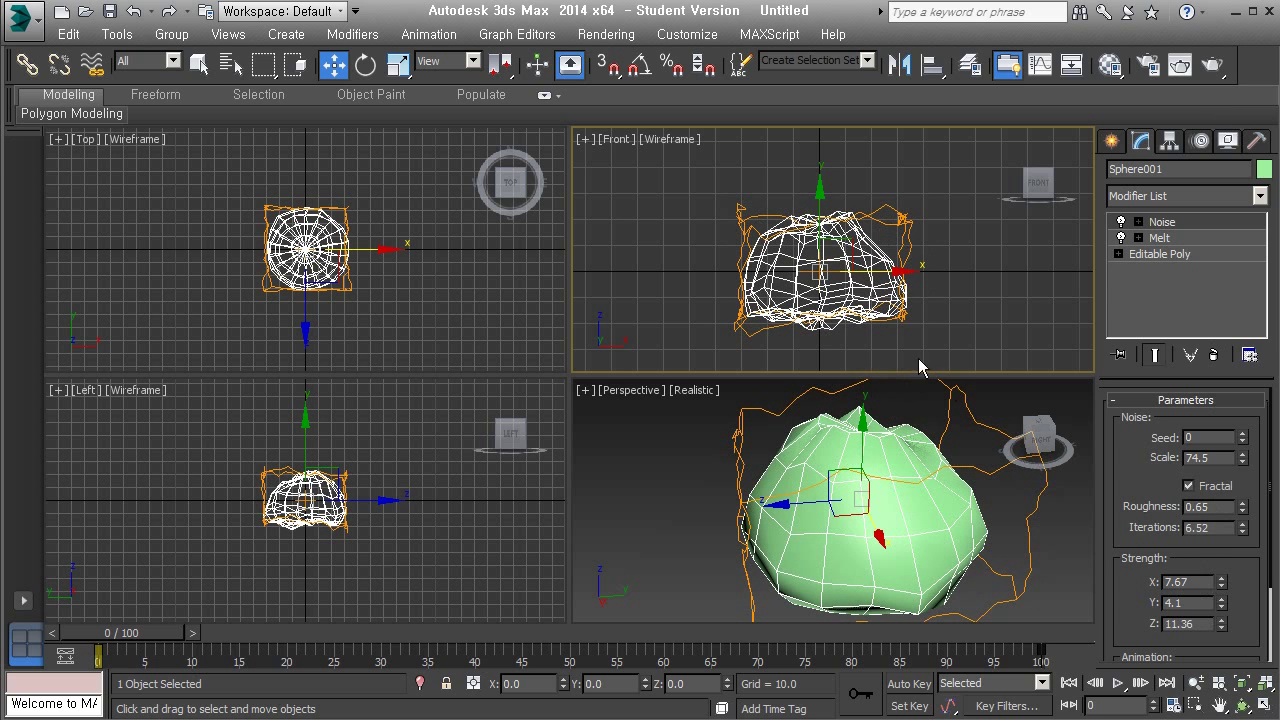
Try adjusting the Noise animation phase, and set the Noise seed to 1 and scale to 50.66.
left_click_drag(1270, 568, 1270, 650)
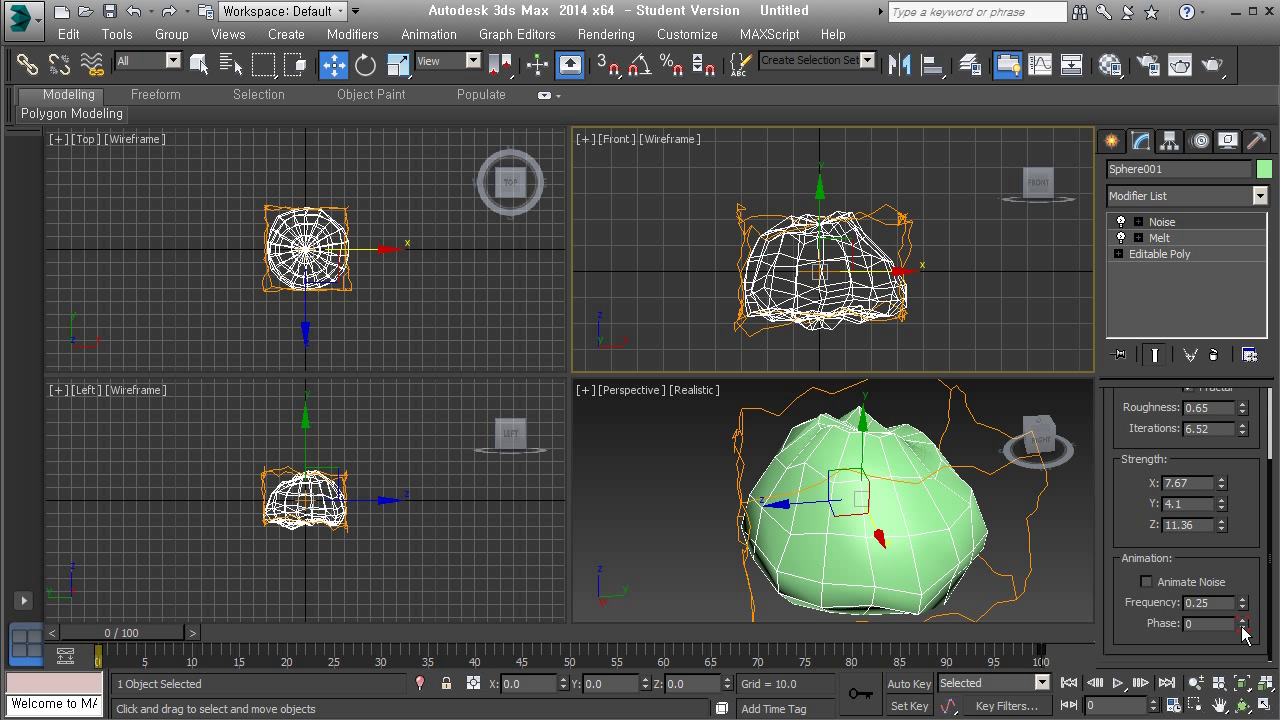
left_click_drag(1243, 627, 1245, 596)
scroll(1274, 443, "up", 2)
scroll(1274, 443, "down", 2)
scroll(1274, 432, "up", 2)
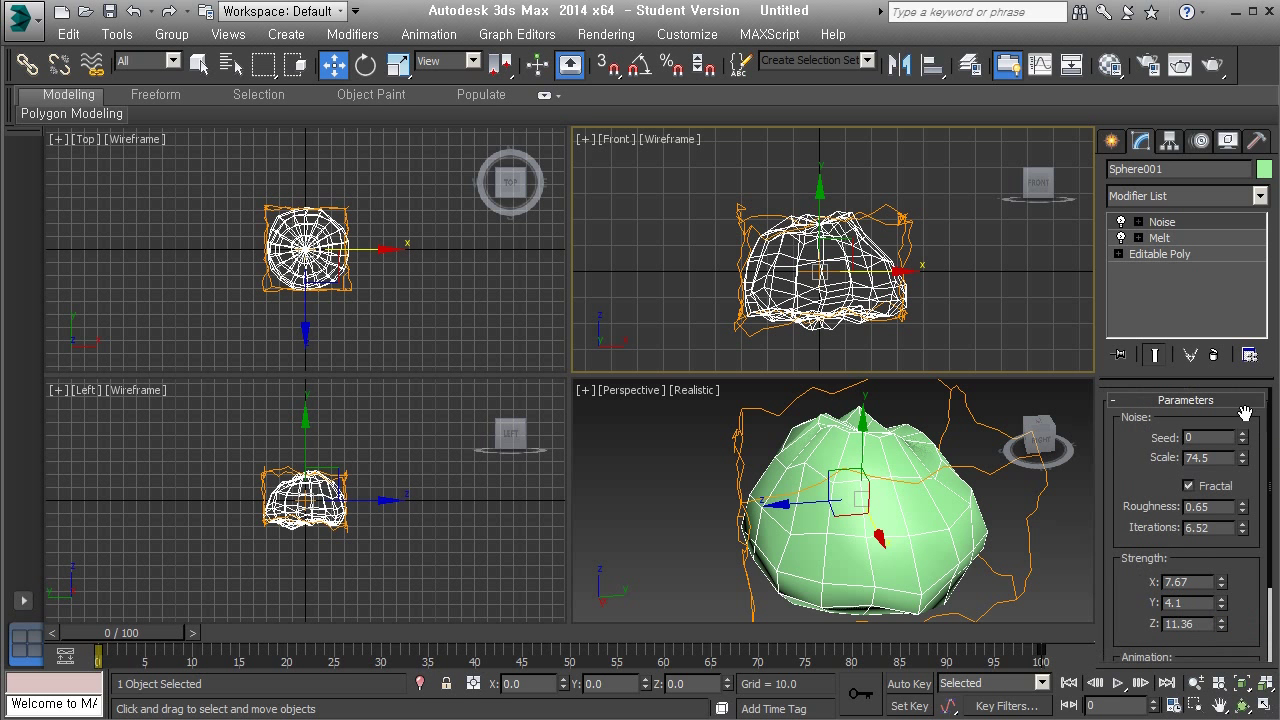
mouse_move(1242, 440)
left_mouse_down()
mouse_move(1267, 327)
mouse_move(1269, 441)
mouse_move(1246, 401)
mouse_move(1243, 458)
left_mouse_up()
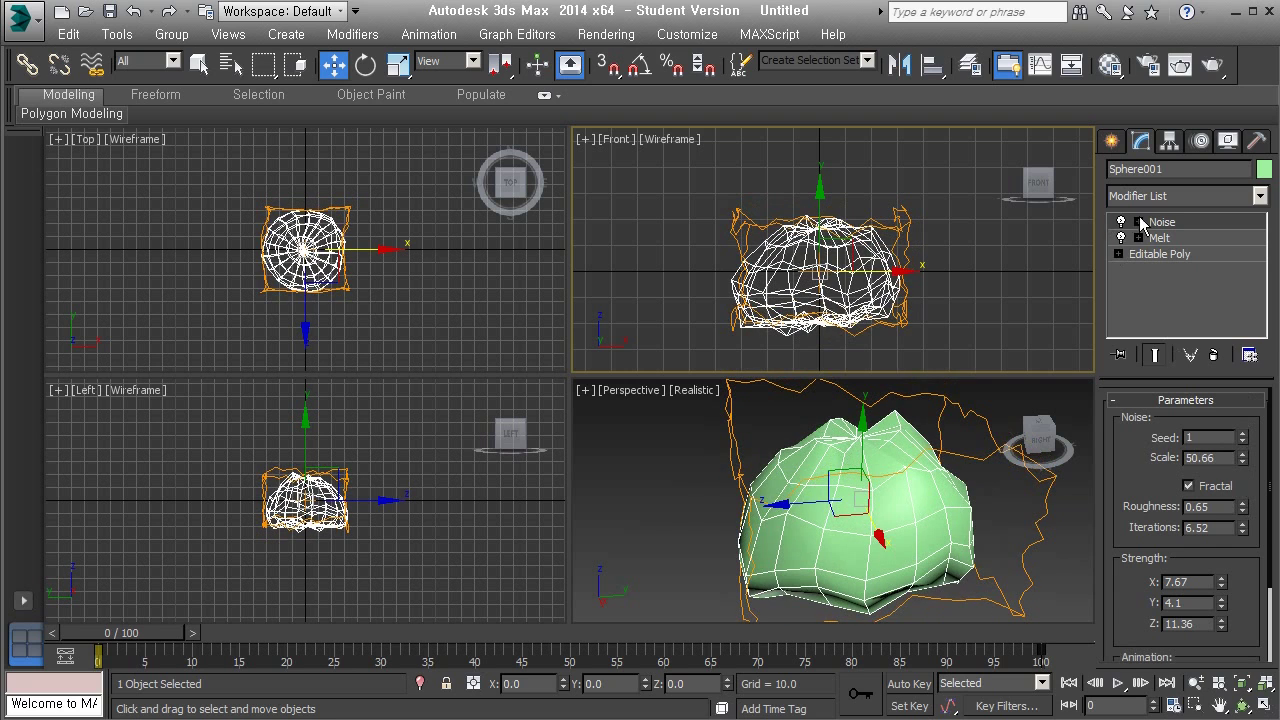
Raise the Noise gizmo about 28.5 units in the Front viewport and move the Noise center up to a height of about 35.4.
left_click(1138, 221)
left_click(1172, 238)
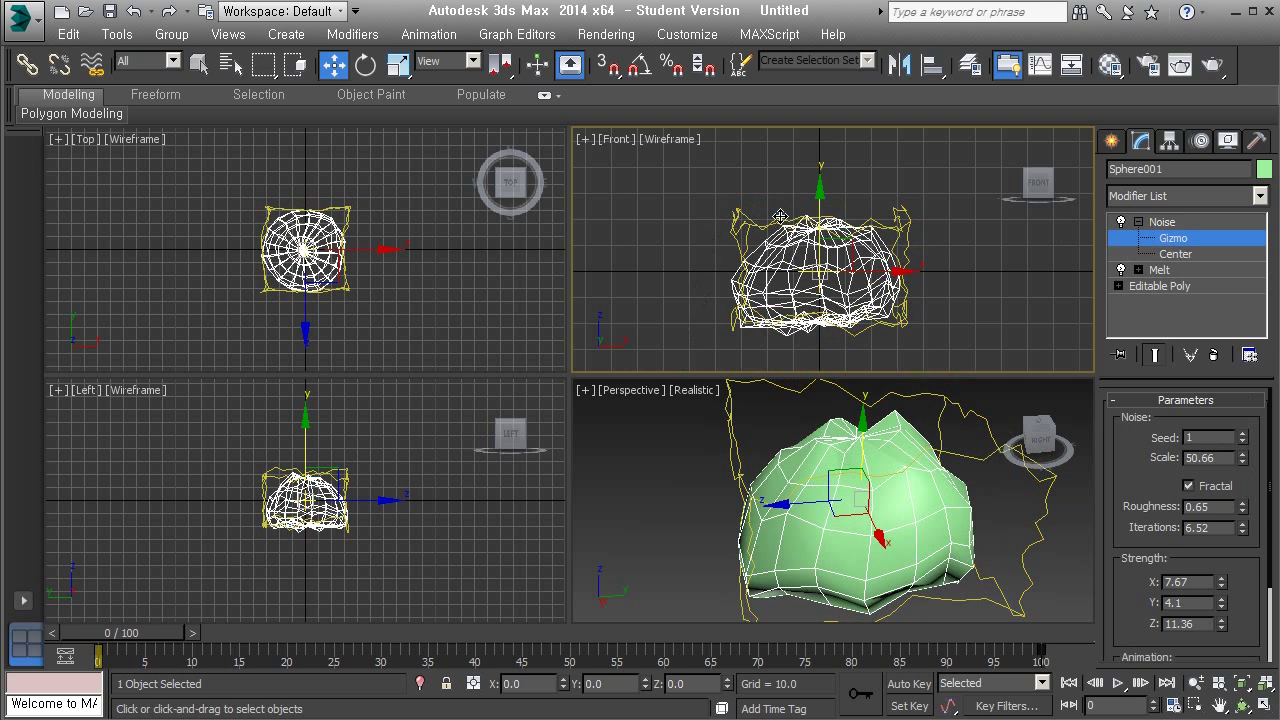
left_click_drag(819, 210, 847, 198)
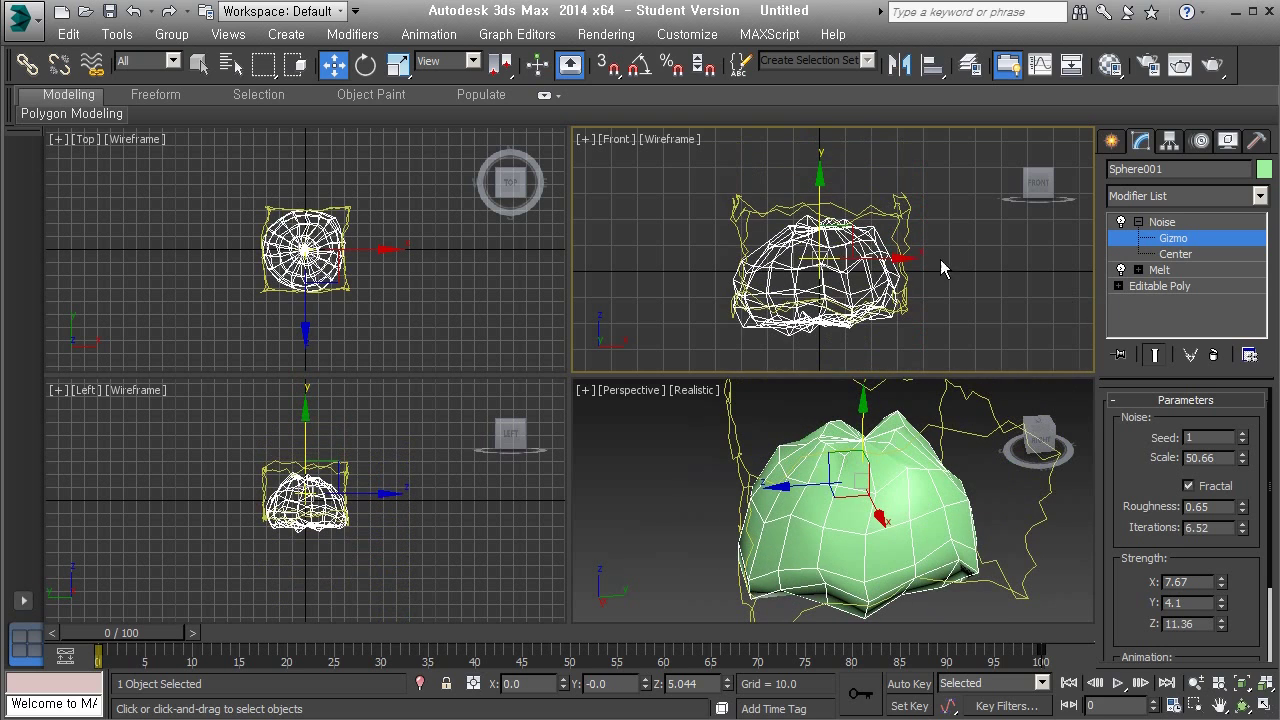
left_click_drag(820, 193, 820, 133)
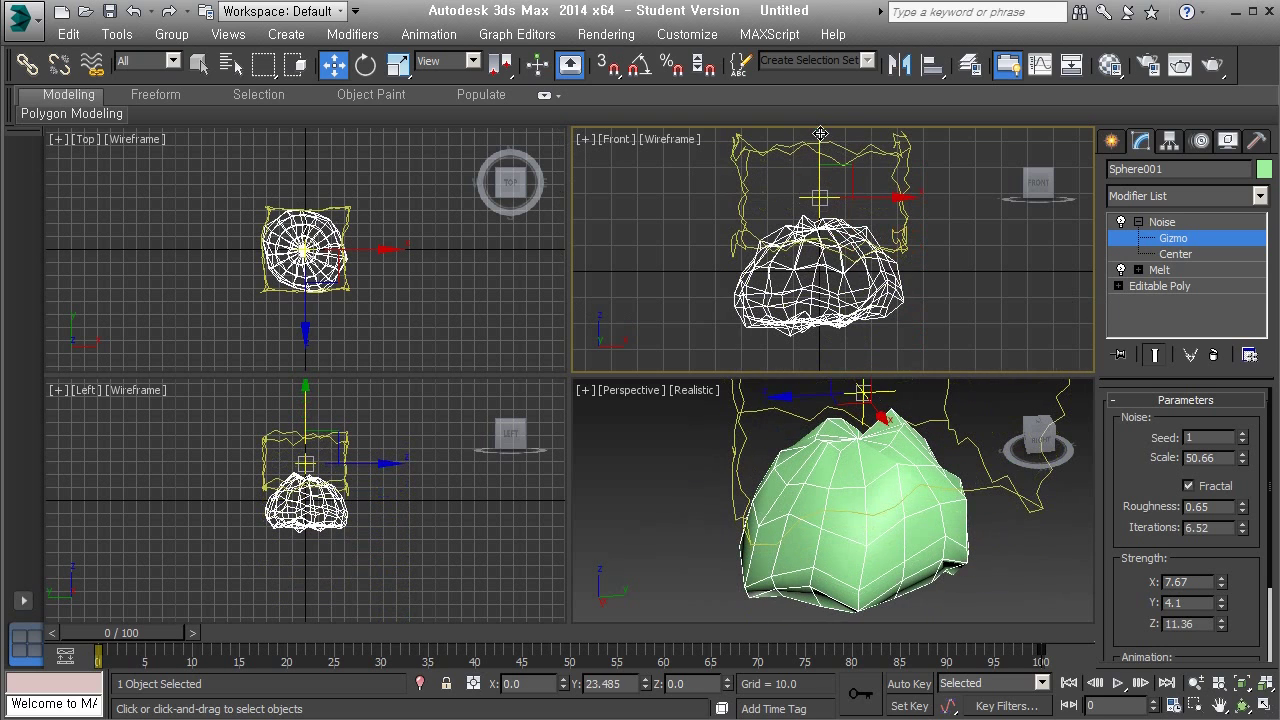
left_click(1168, 256)
left_click_drag(819, 153, 857, 158)
Review the Melt level and the Editable Poly base level below the Noise modifier in the stack.
left_click(1130, 272)
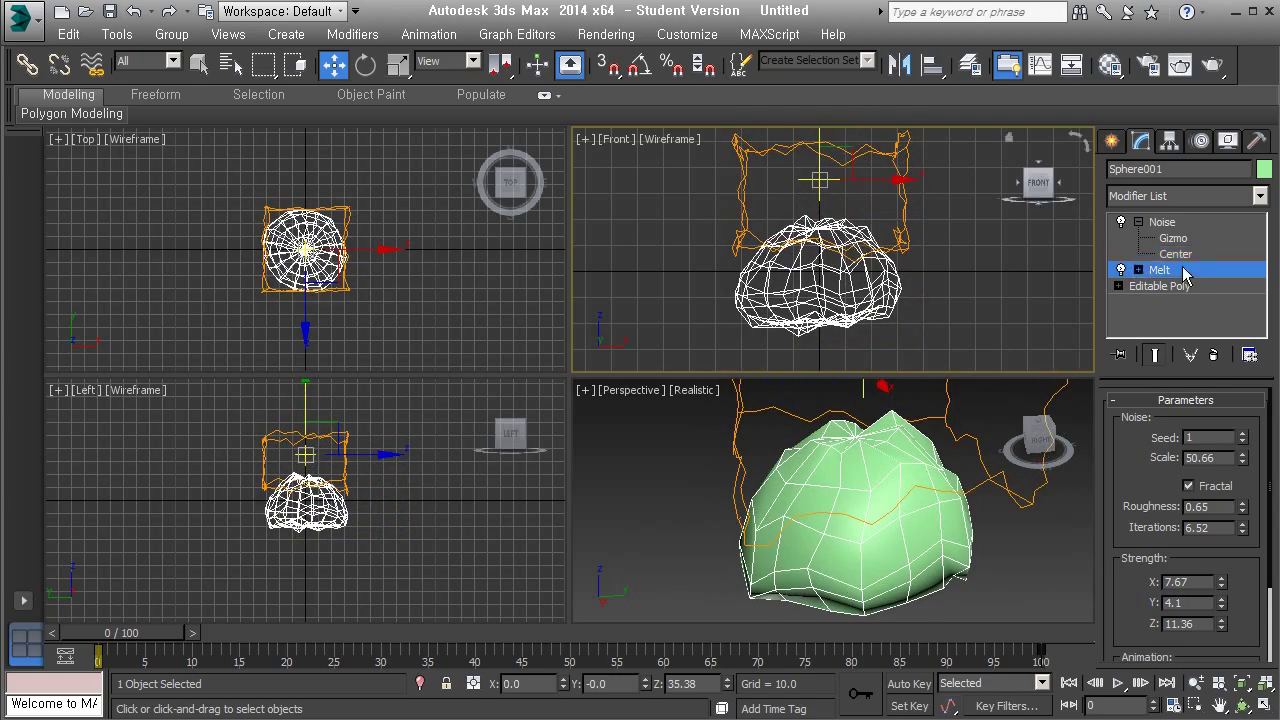
left_click(1138, 222)
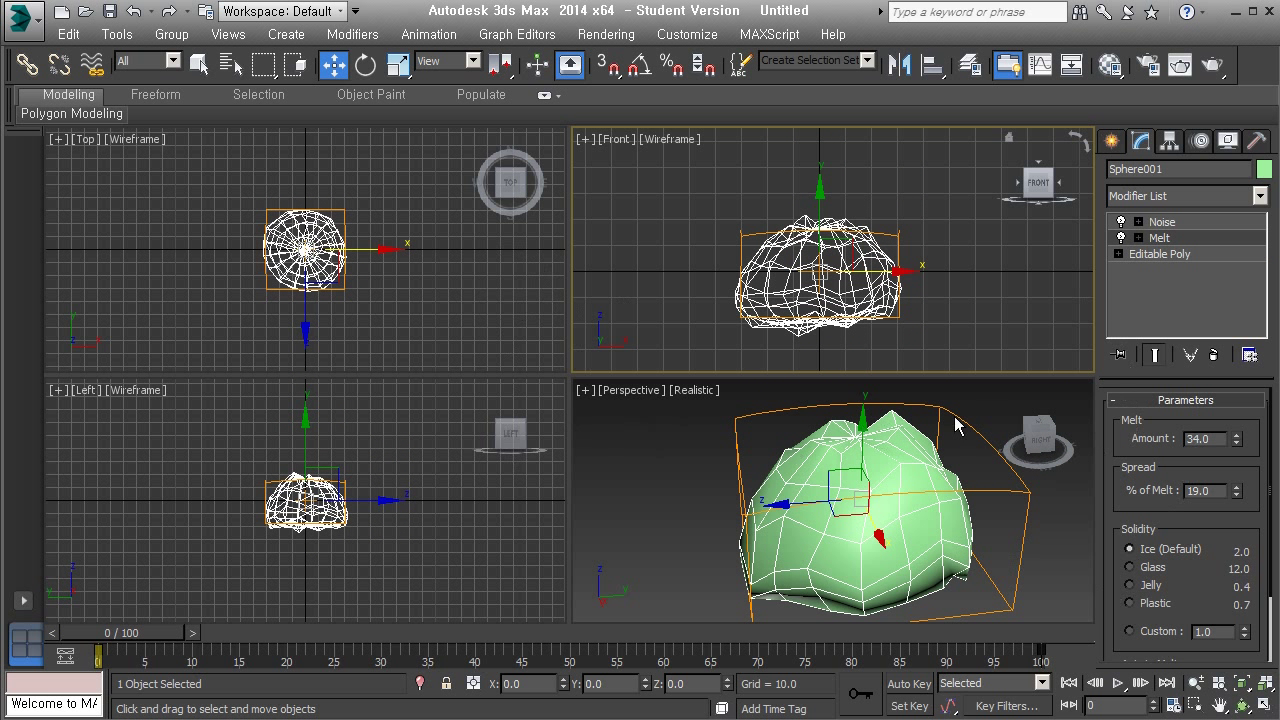
left_click(1180, 256)
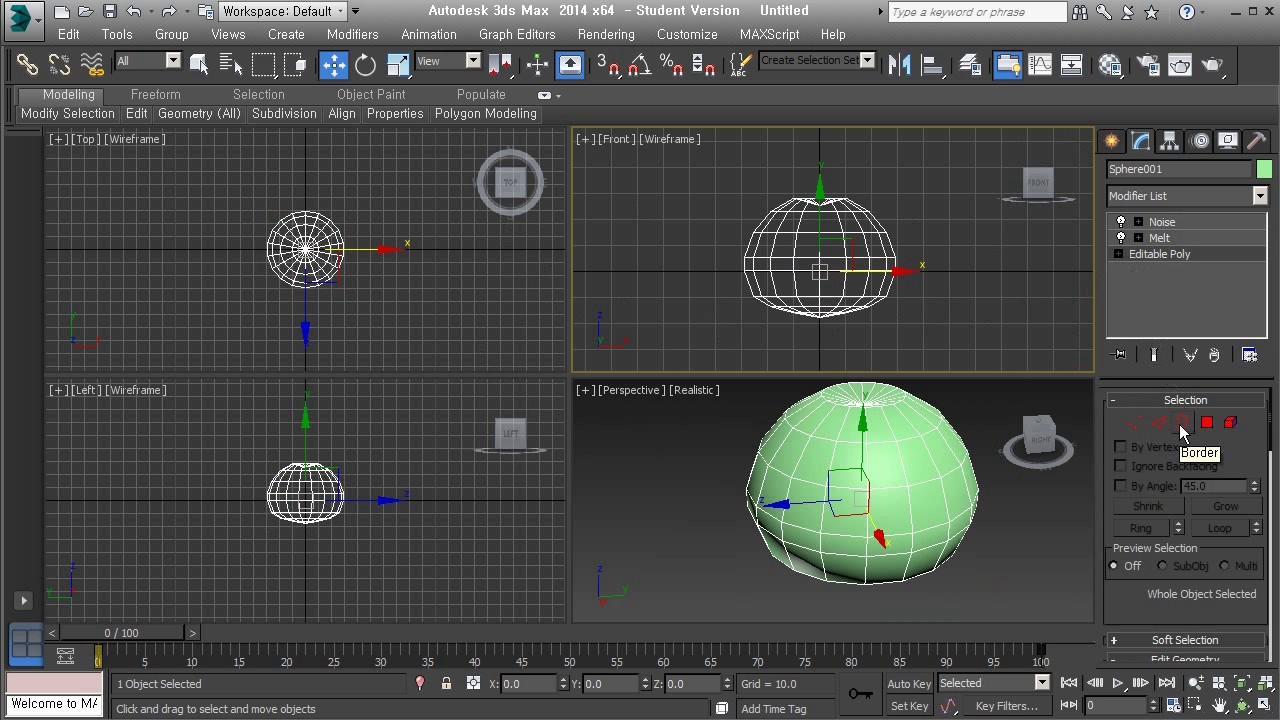
Try deleting the Noise modifier from the top of the sphere's modifier stack, and undo the deletion.
left_click(1208, 237)
left_click(1211, 221)
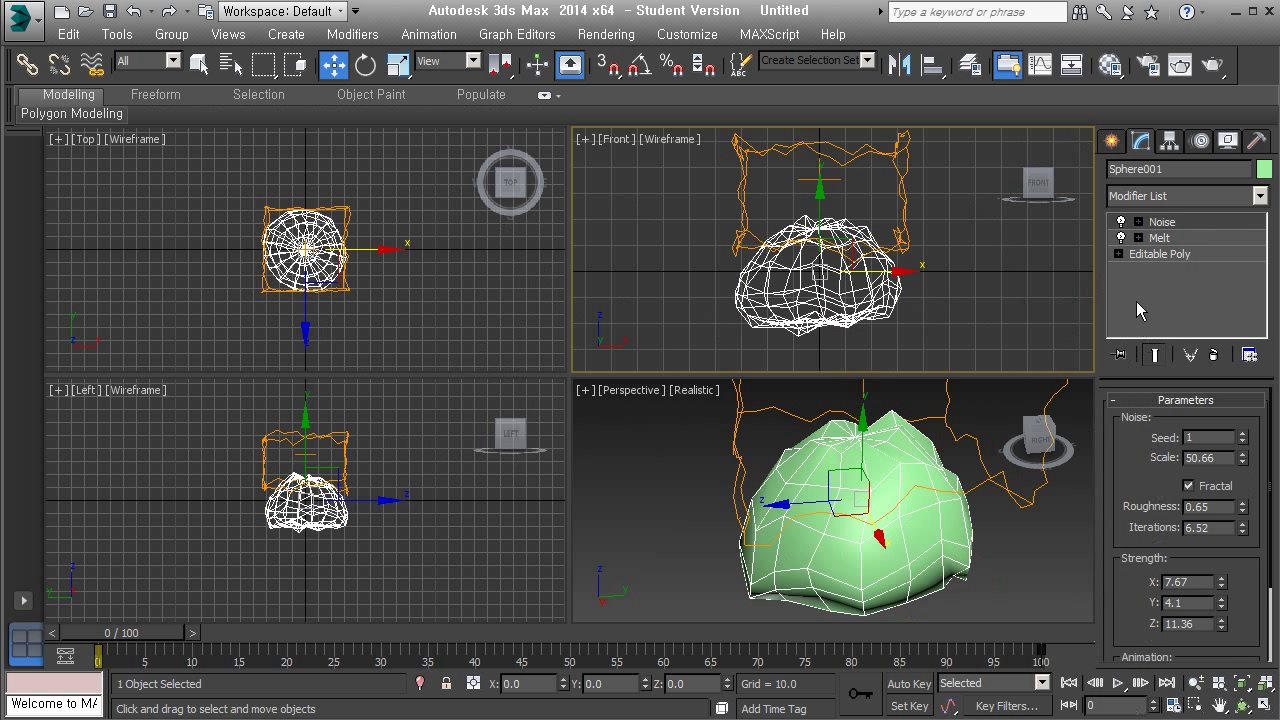
left_click(1213, 355)
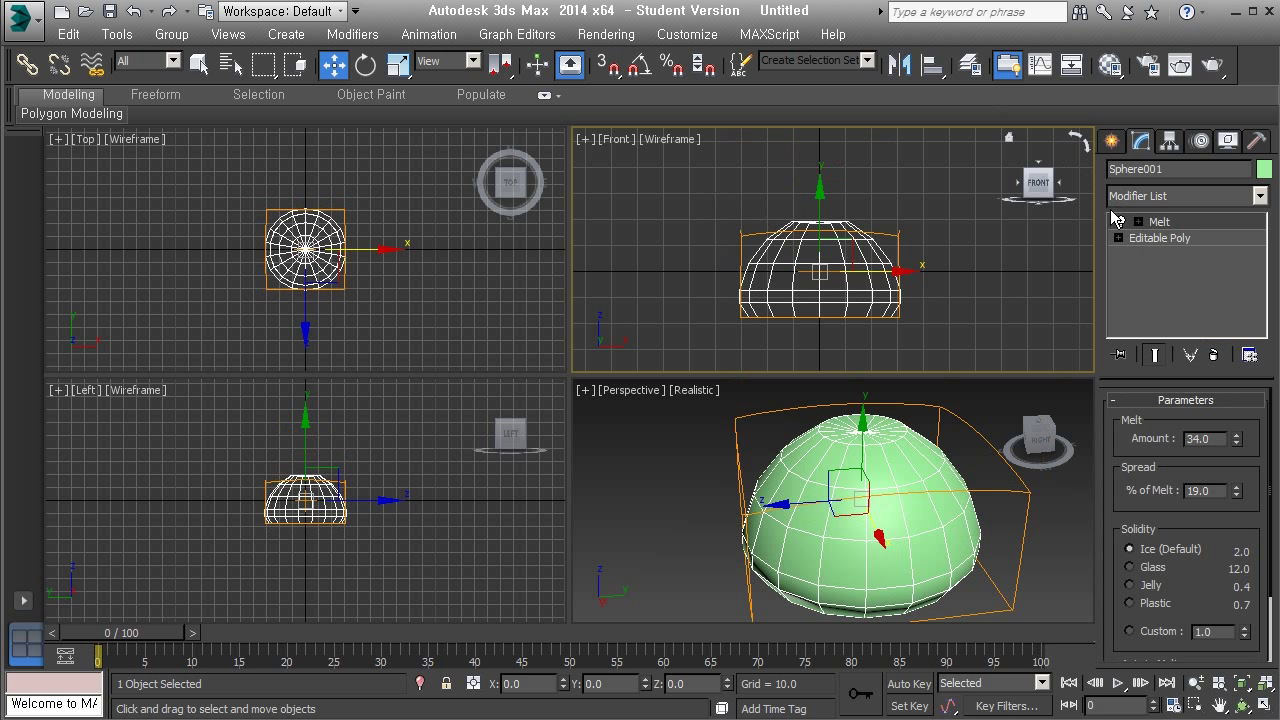
key("ctrl+z")
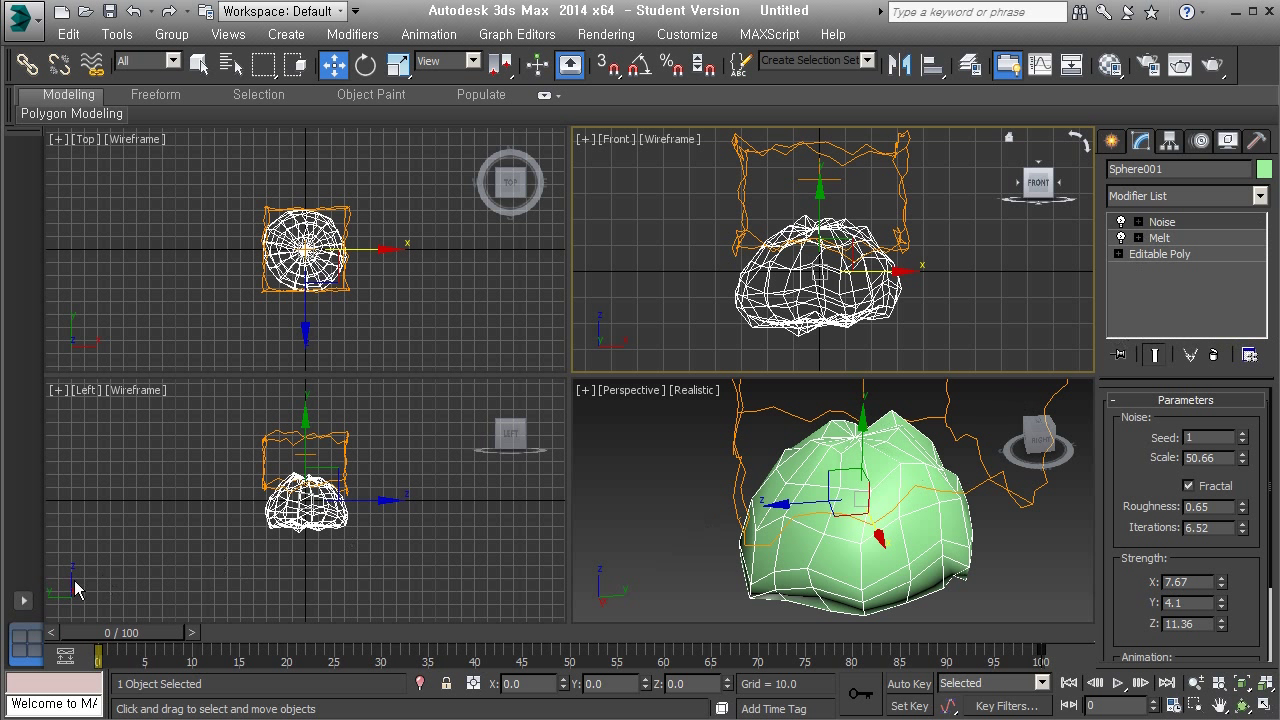
left_click_drag(154, 632, 193, 634)
key("w")
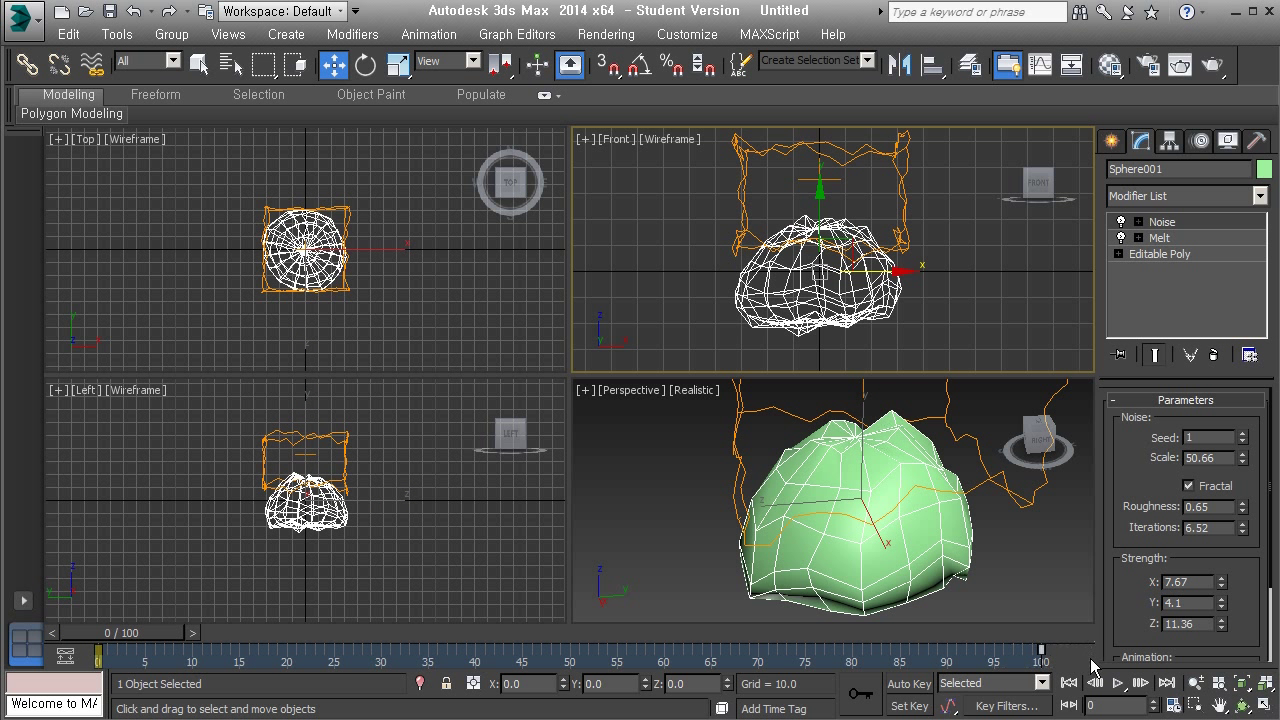
left_click_drag(142, 628, 58, 665)
key("w")
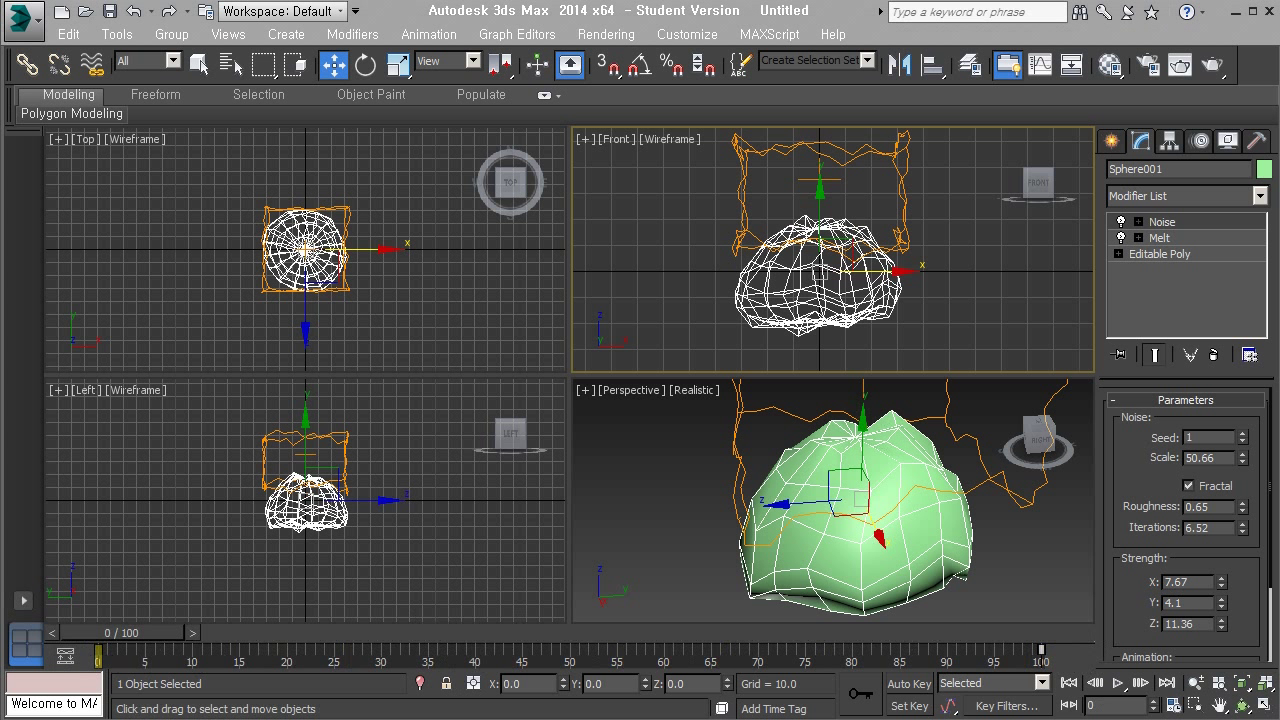
left_click(959, 312)
left_click_drag(942, 308, 731, 208)
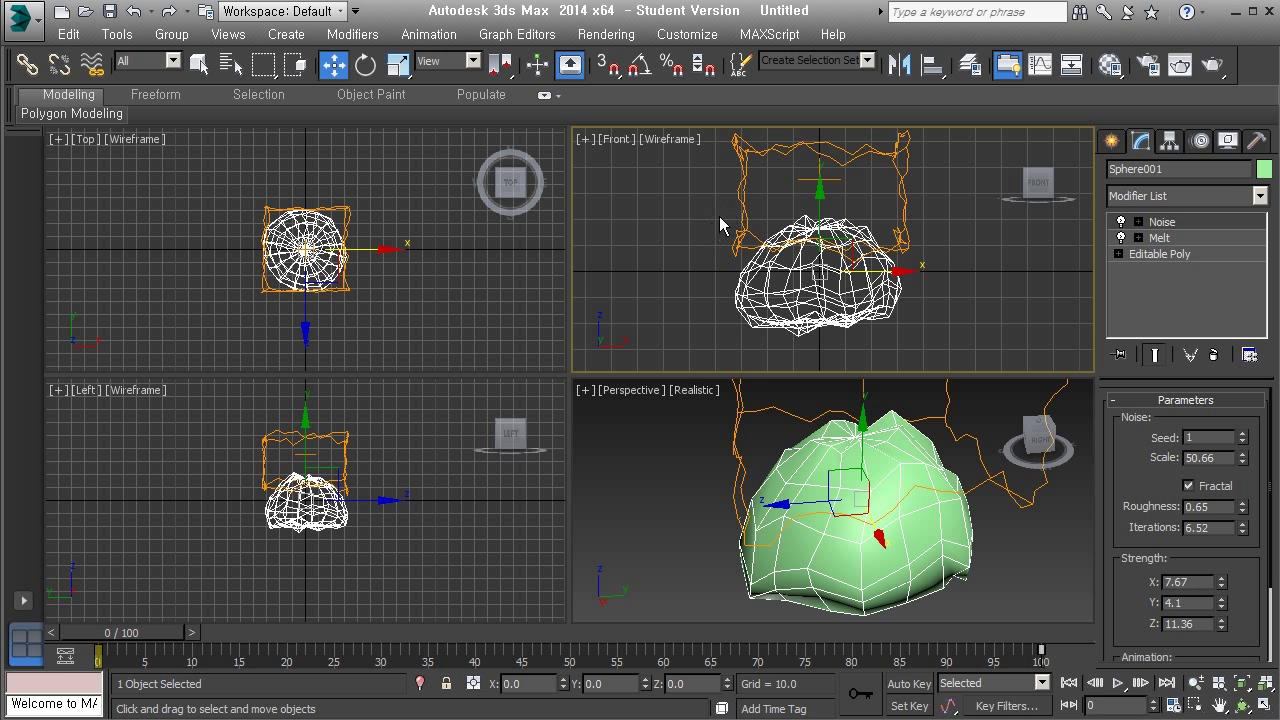
Add a Bend modifier above Noise on the sphere and set its angle to 33.
left_click(1183, 198)
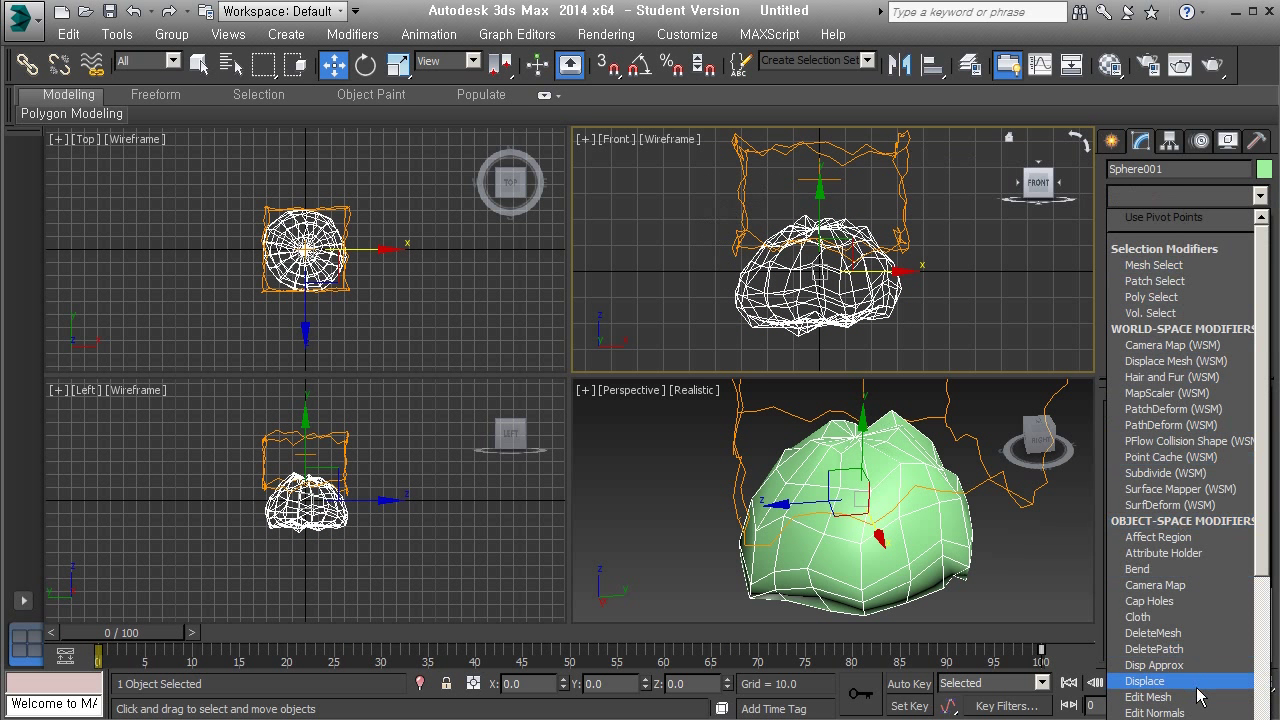
scroll(1200, 660, "down", 3)
key("b")
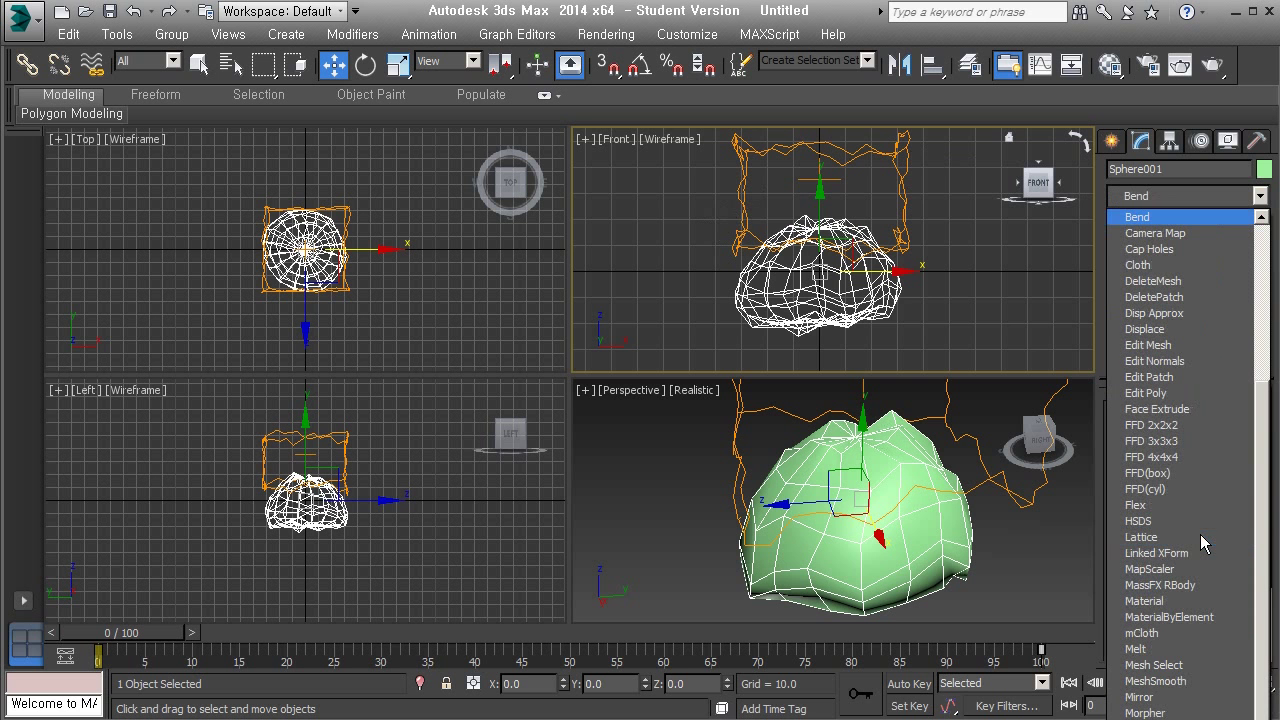
left_click(1236, 220)
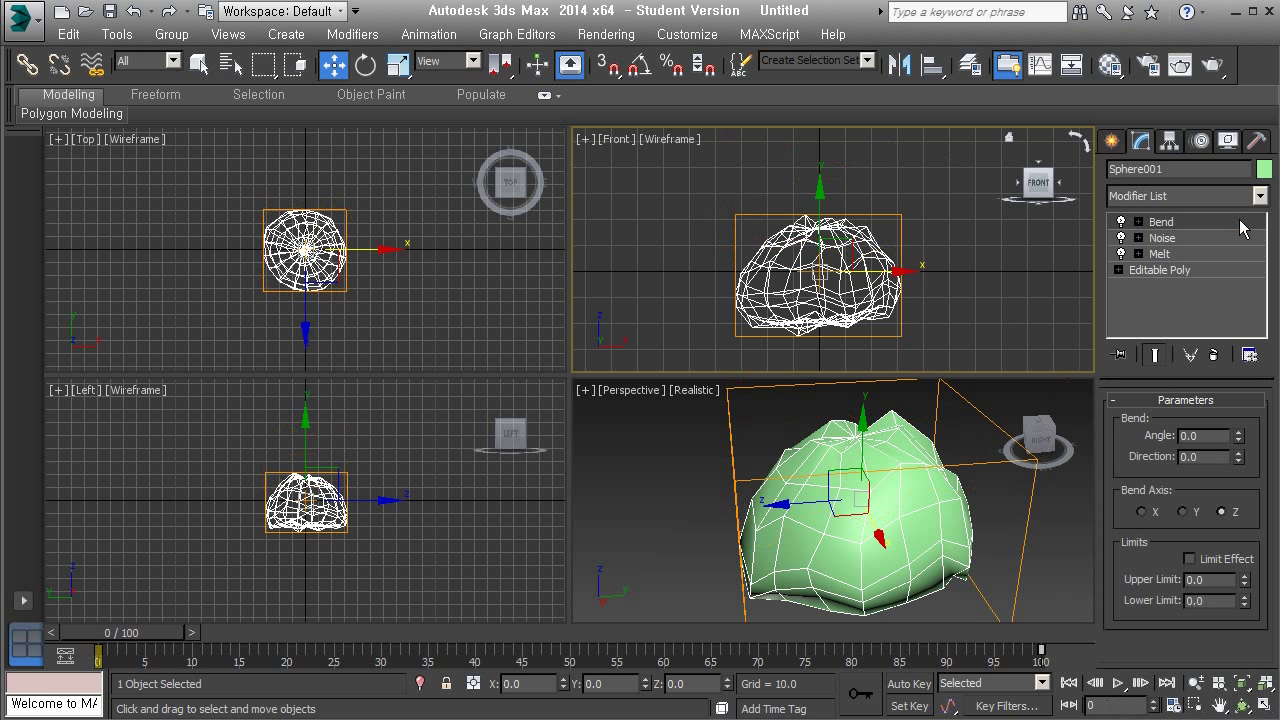
left_click_drag(1241, 442, 1270, 368)
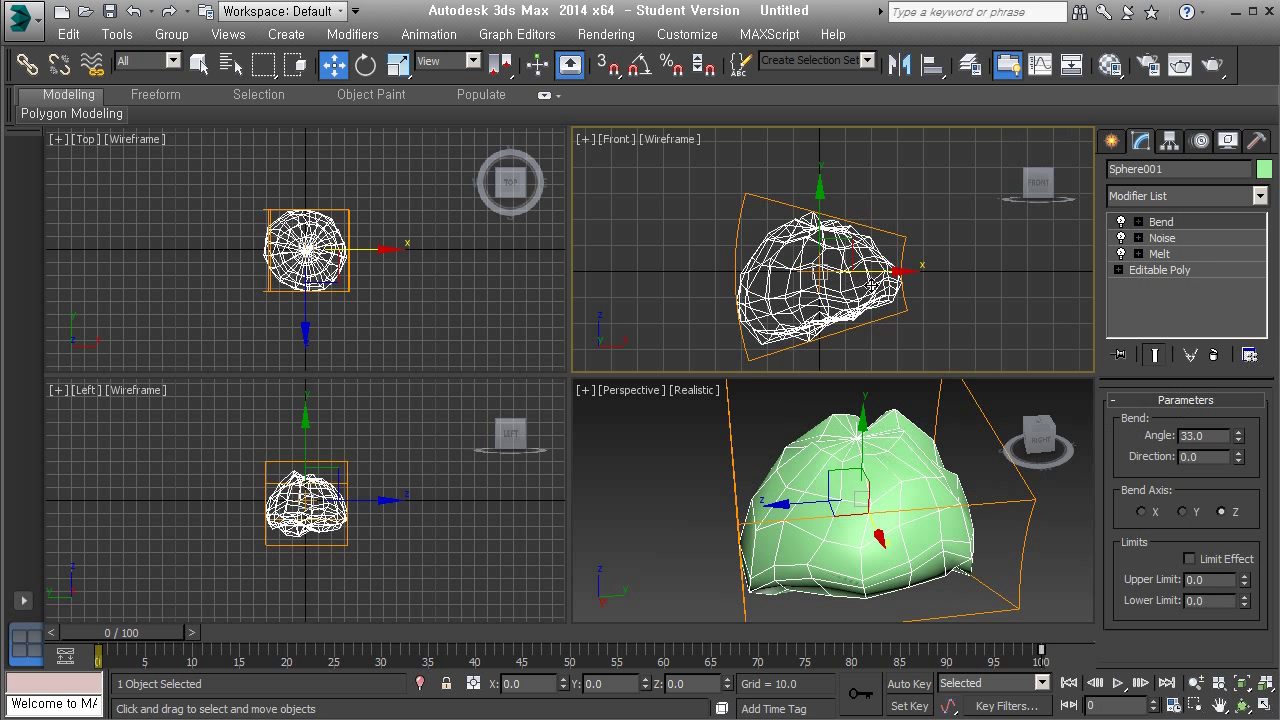
Try deleting the Noise modifier from beneath Bend, and undo the deletion.
left_click(1176, 238)
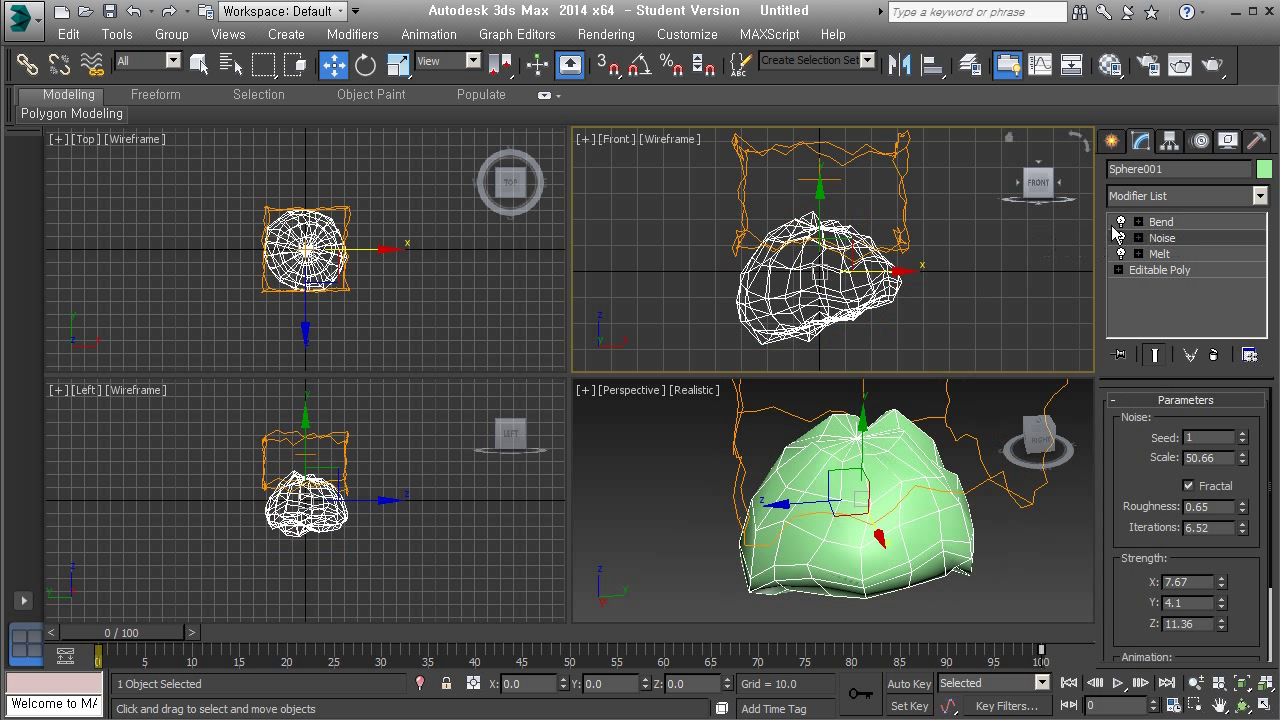
left_click(1214, 356)
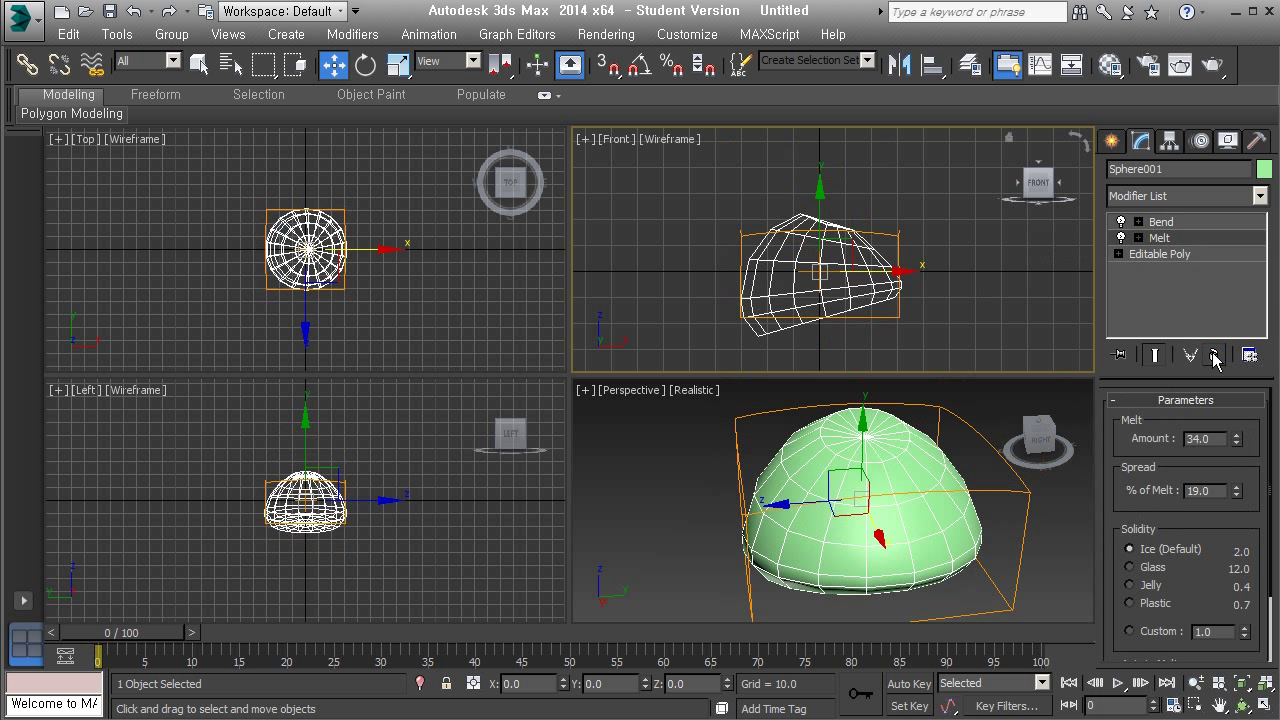
key("ctrl+z")
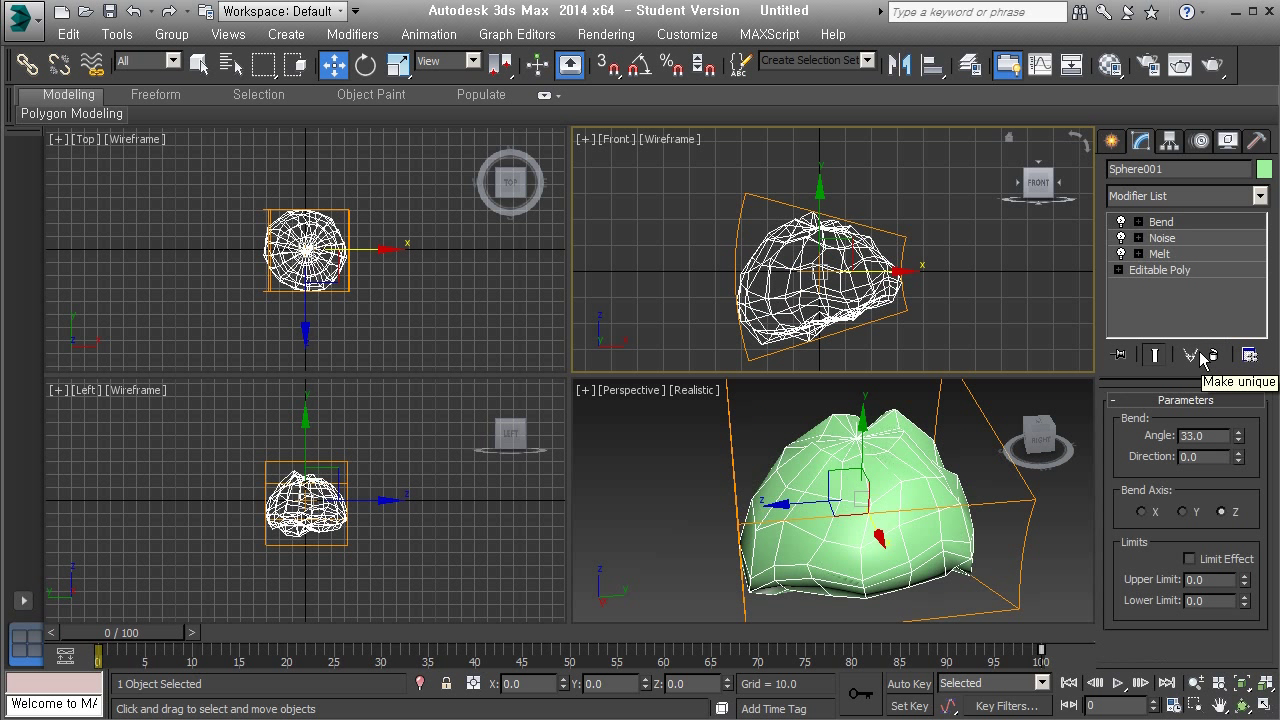
left_click(924, 314)
left_click(805, 243)
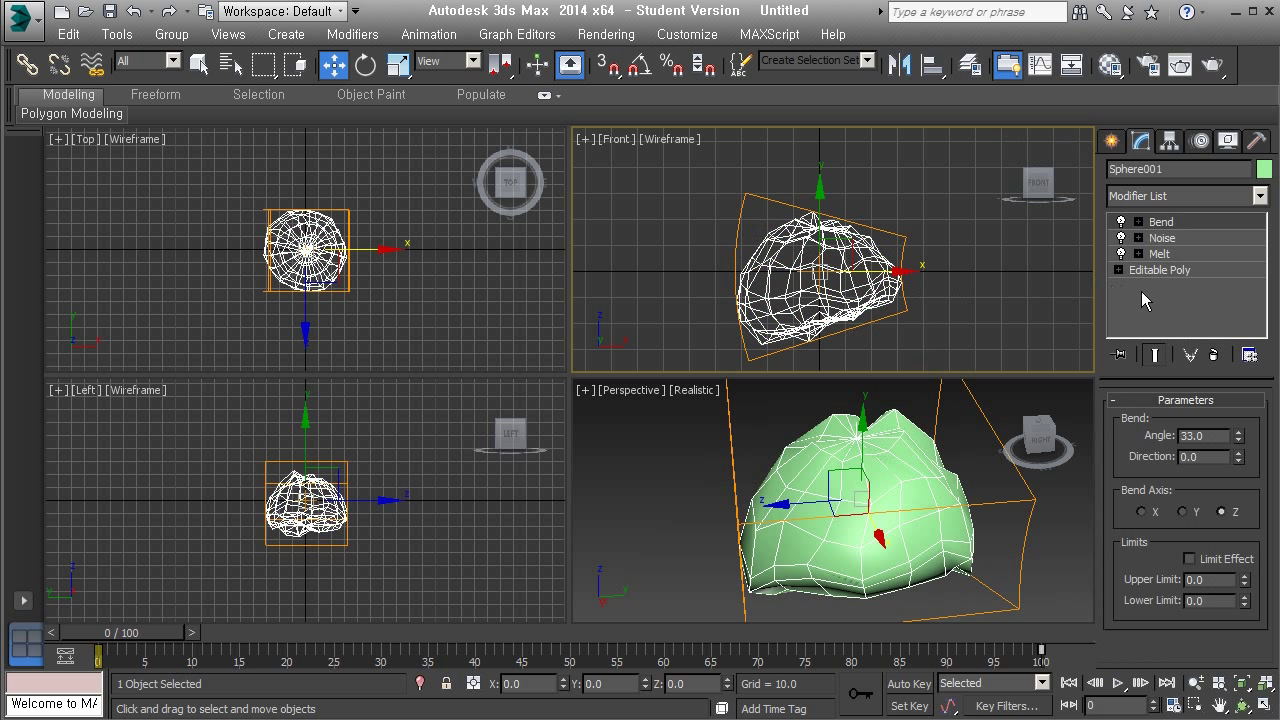
Copy the Noise modifier and check the paste options in the empty area of the modifier stack.
right_click(1174, 232)
left_click(1153, 240)
right_click(1162, 238)
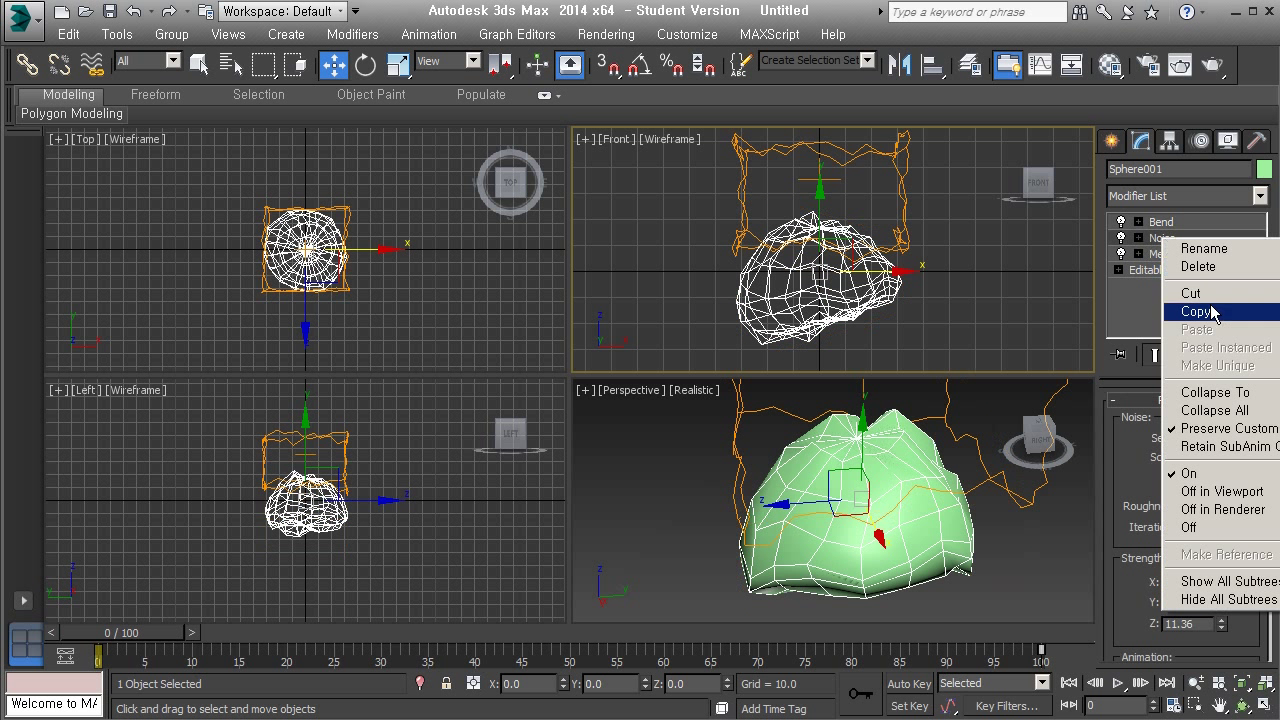
left_click(1213, 313)
right_click(1200, 304)
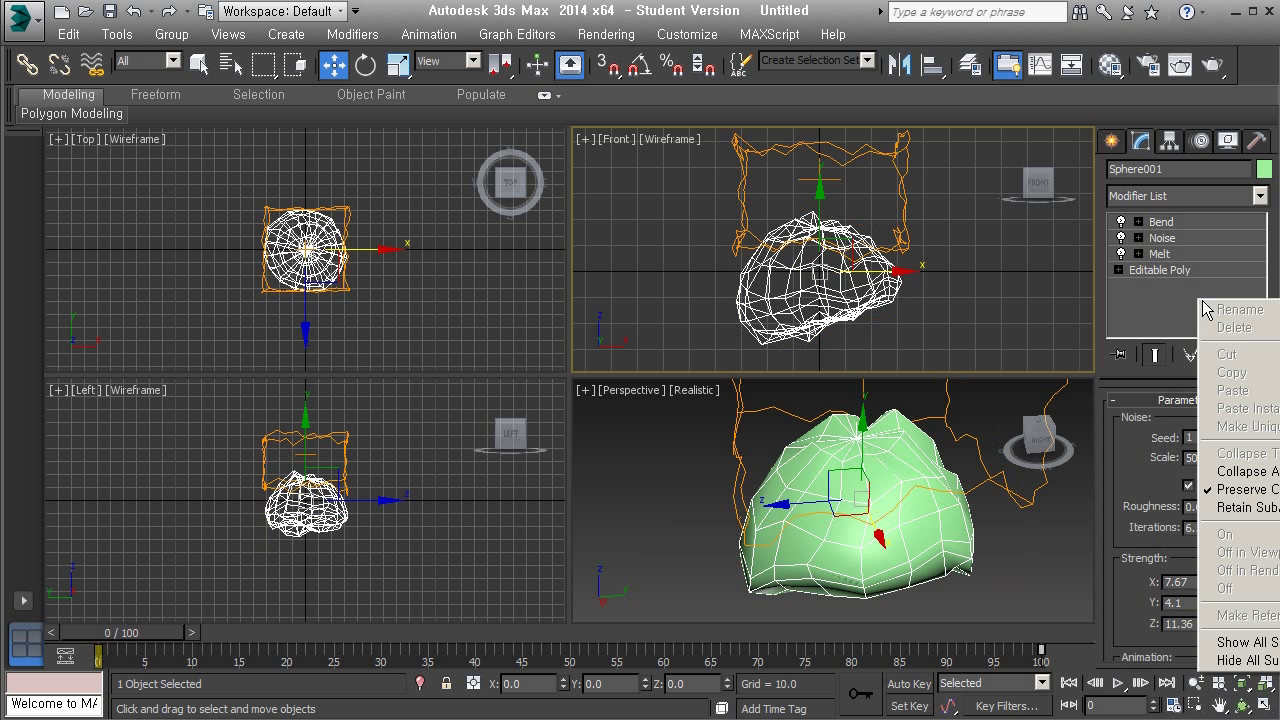
left_click(1155, 312)
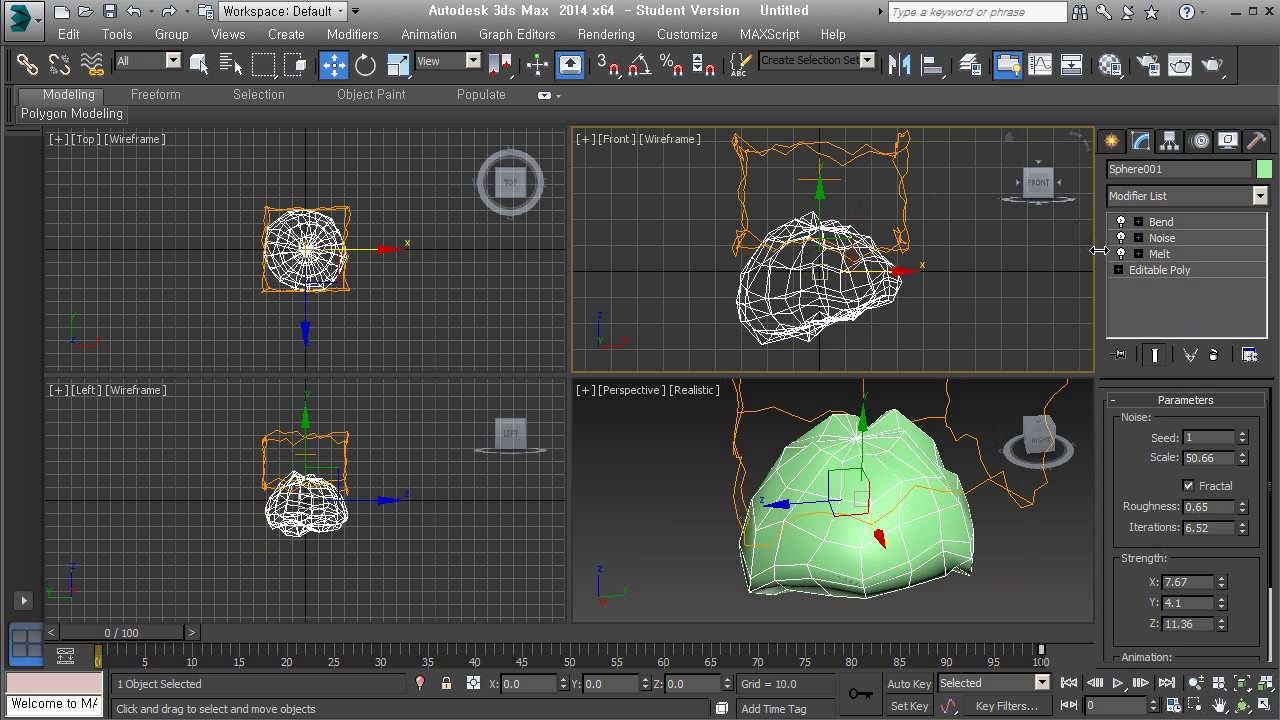
right_click(1172, 284)
left_click(1145, 316)
right_click(1170, 313)
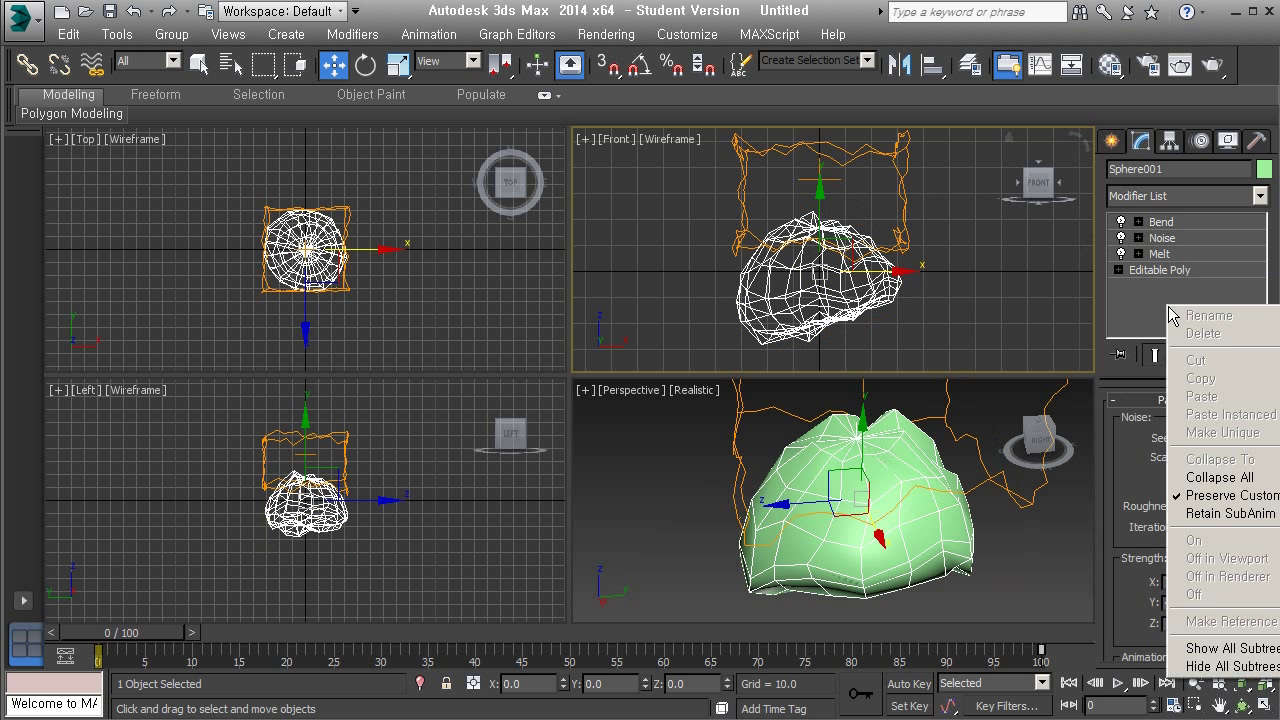
Review the Bend, Melt and Editable Poly levels of the stack, ending on Bend.
left_click(1203, 220)
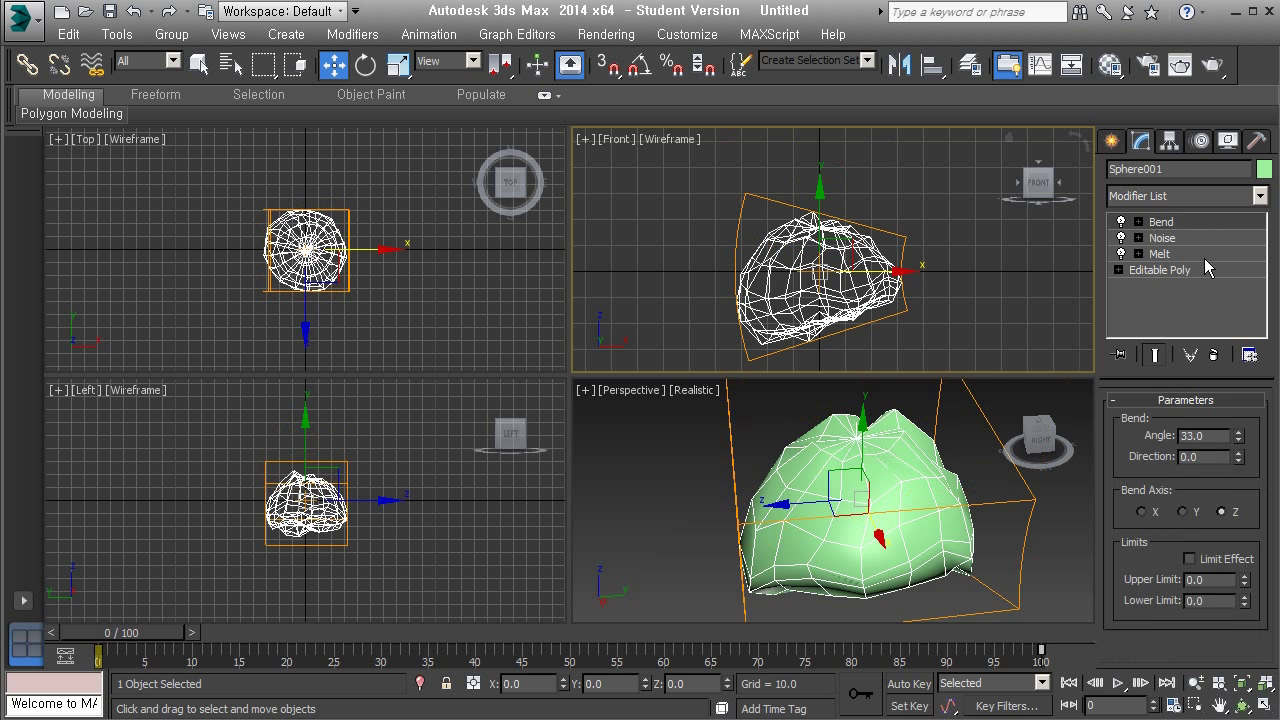
left_click(1204, 256)
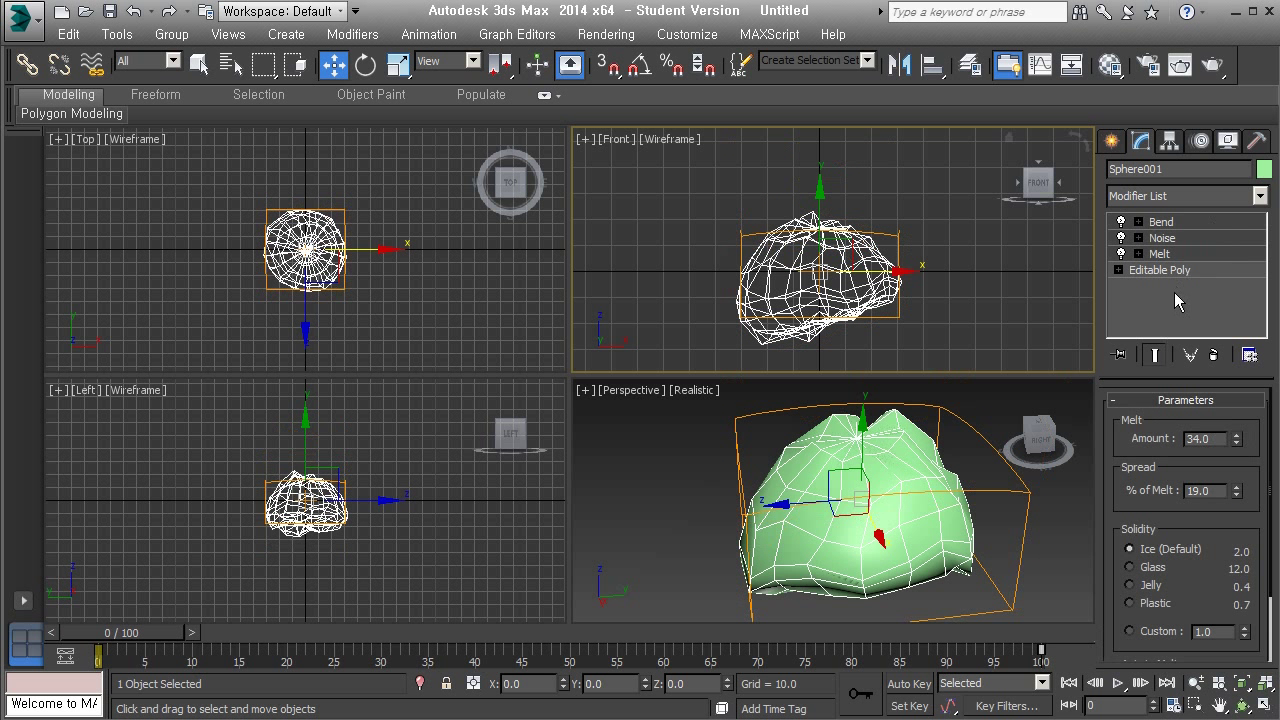
left_click(1185, 270)
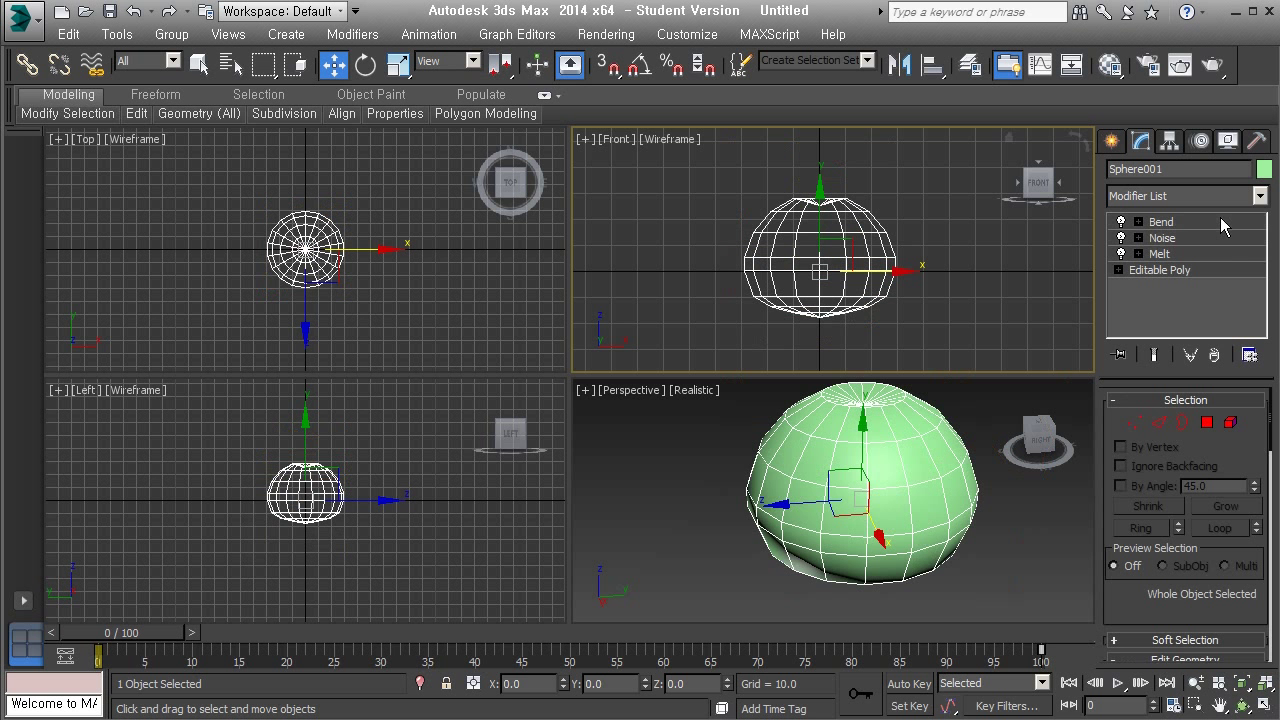
left_click(1212, 221)
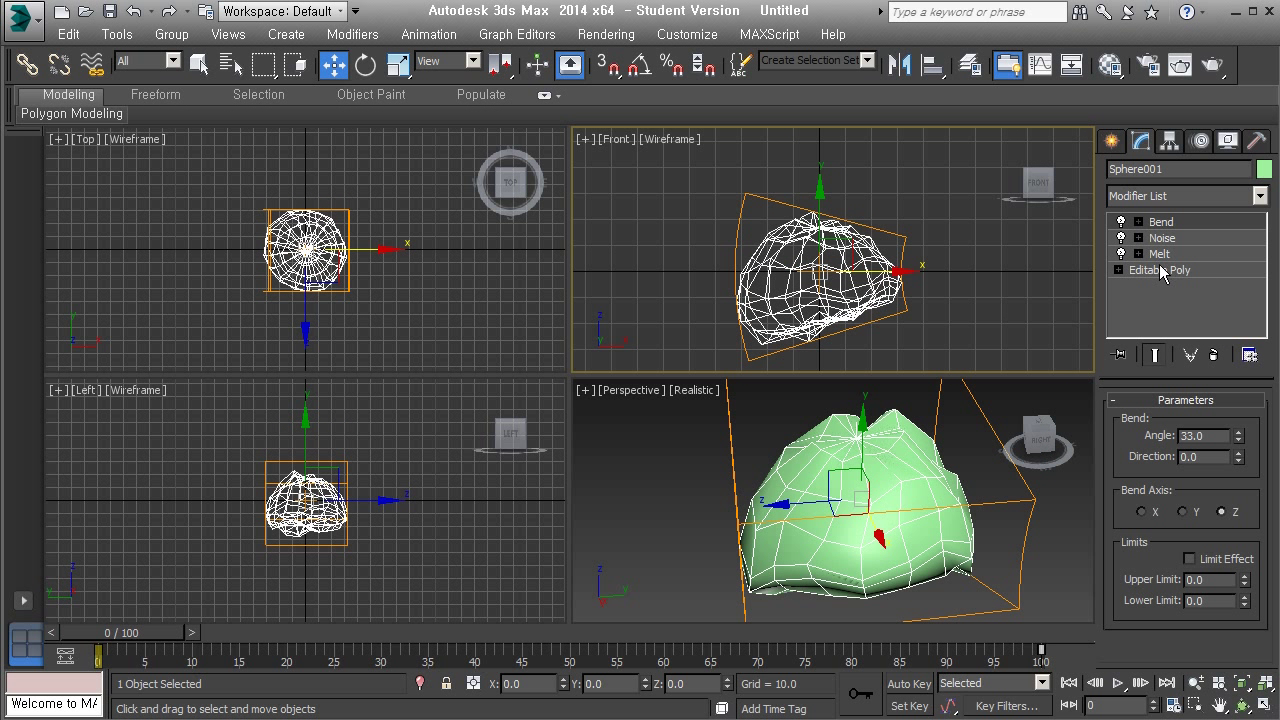
Try converting the sphere with its Melt, Noise and Bend modifiers to Editable Poly.
right_click(796, 271)
mouse_move(945, 468)
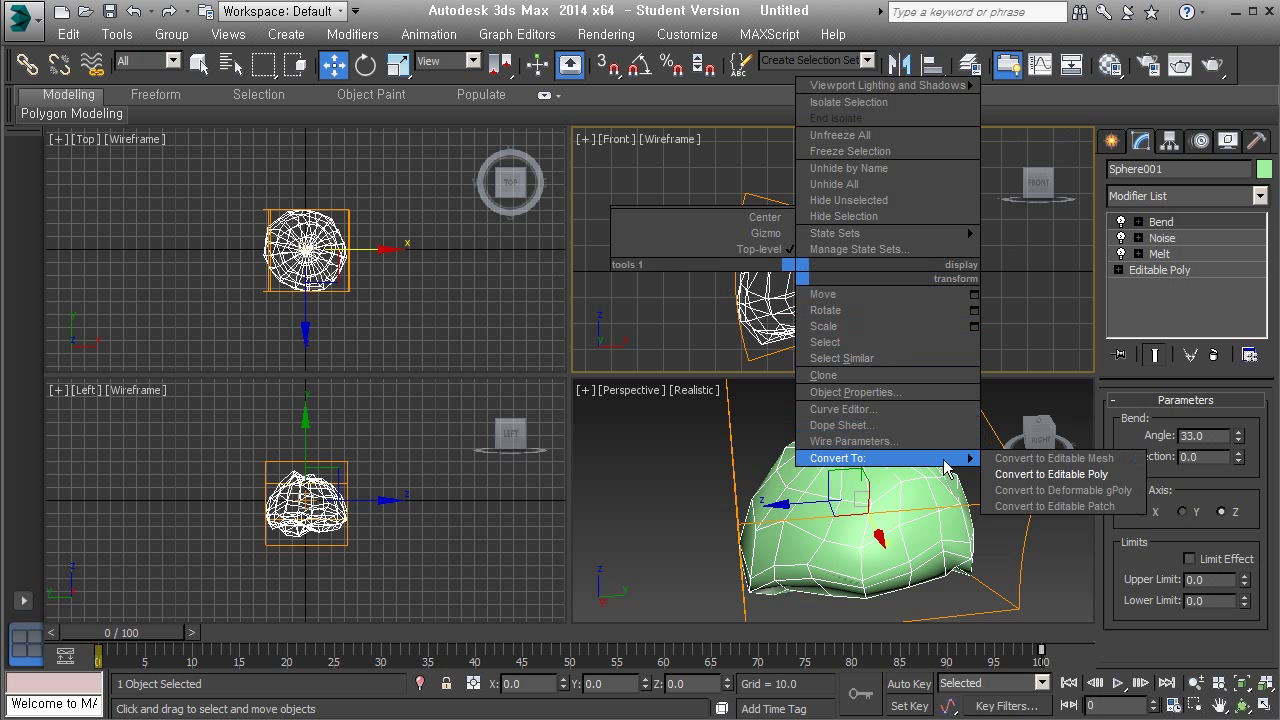
left_click(1051, 474)
left_click_drag(930, 355, 696, 210)
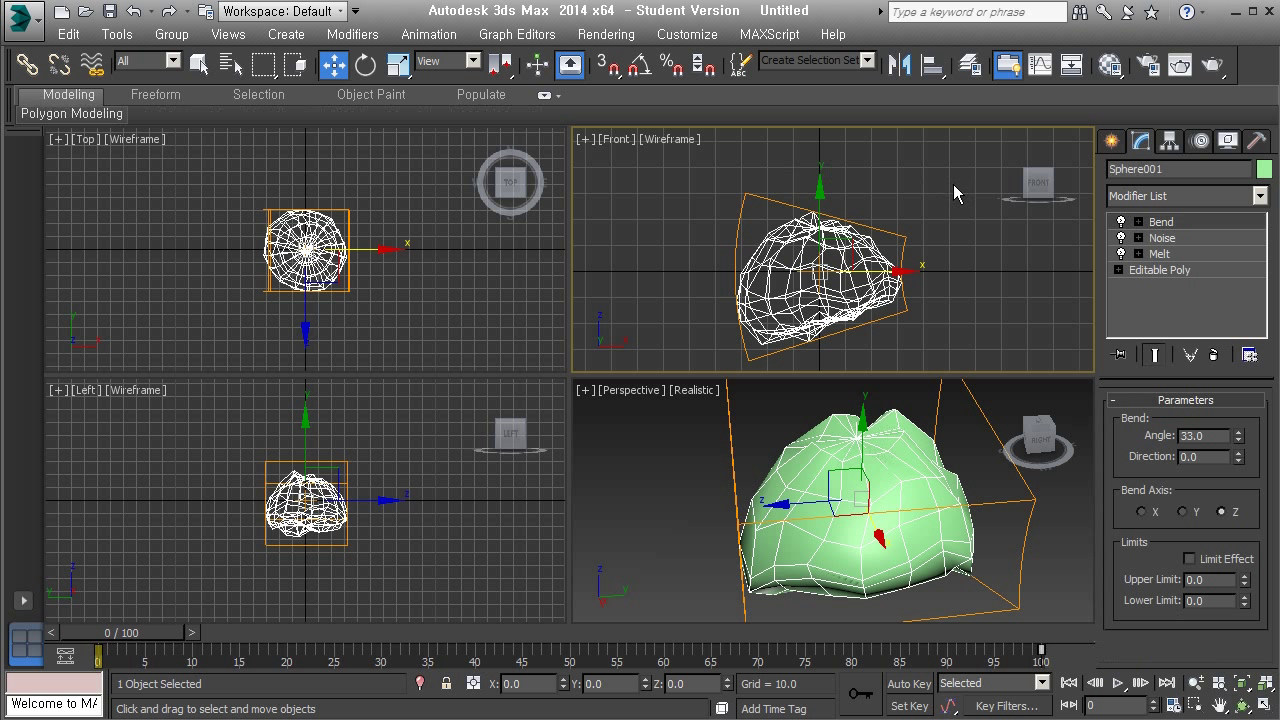
Add an Edit Poly modifier above Bend, and delete it from the stack after viewing its parameters.
left_click(1226, 196)
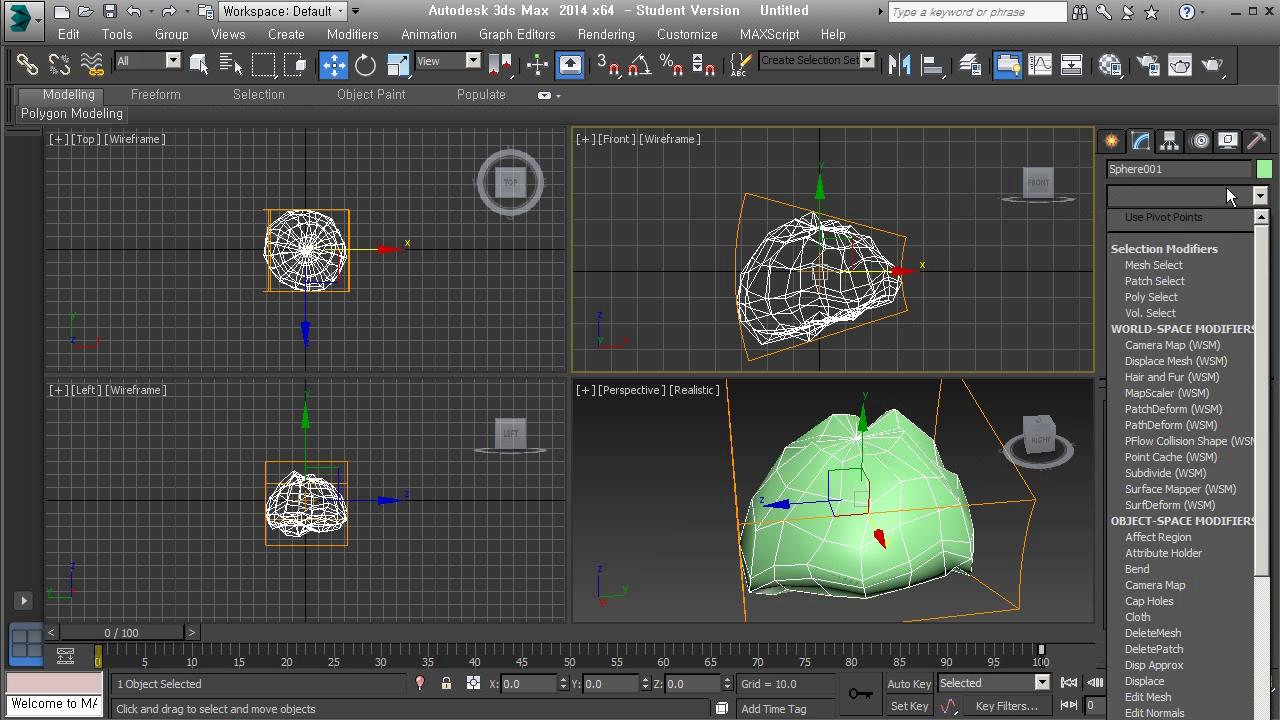
key("e")
key("Down")
key("Down")
key("Down")
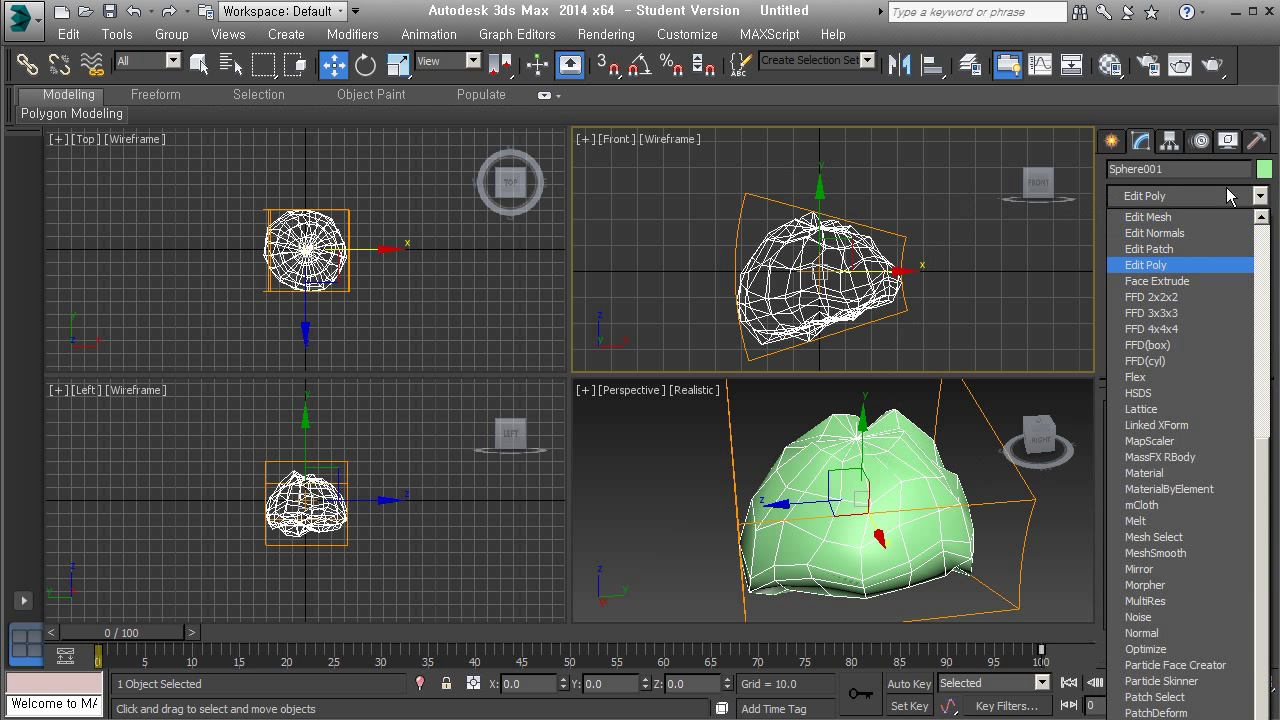
key("Return")
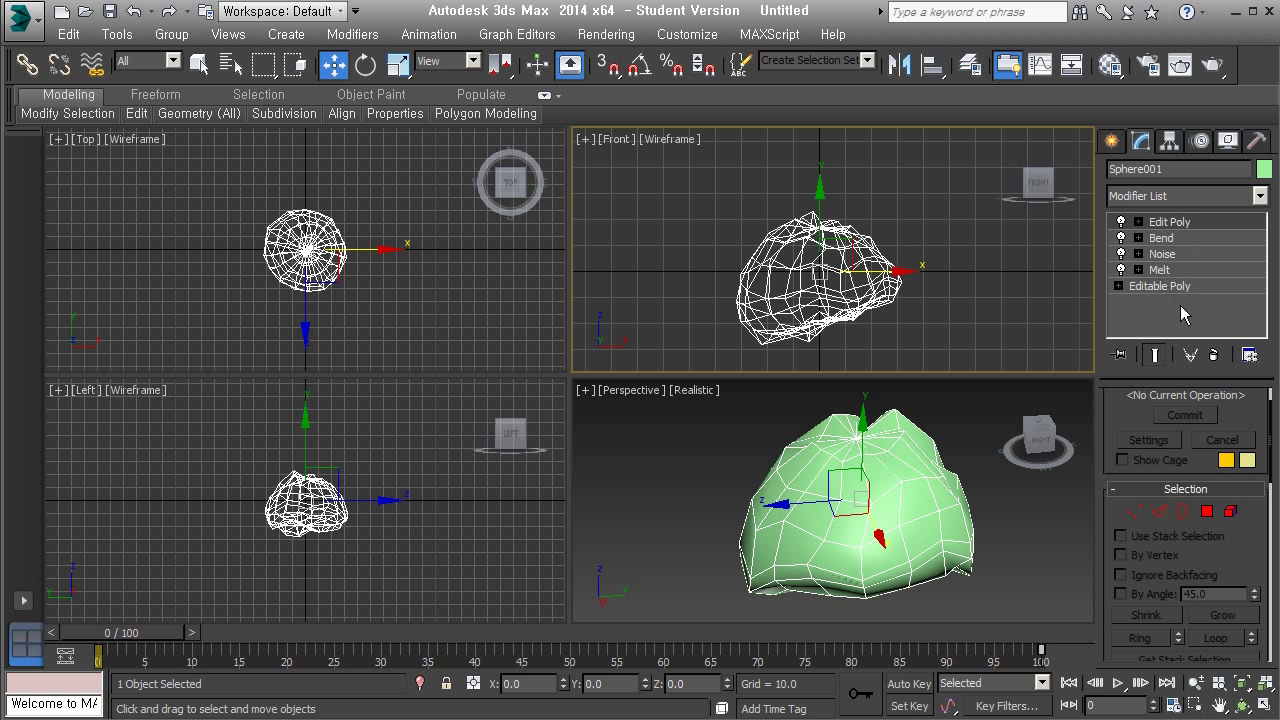
mouse_move(1272, 415)
left_mouse_down()
mouse_move(1275, 398)
mouse_move(1275, 450)
mouse_move(1275, 398)
left_mouse_up()
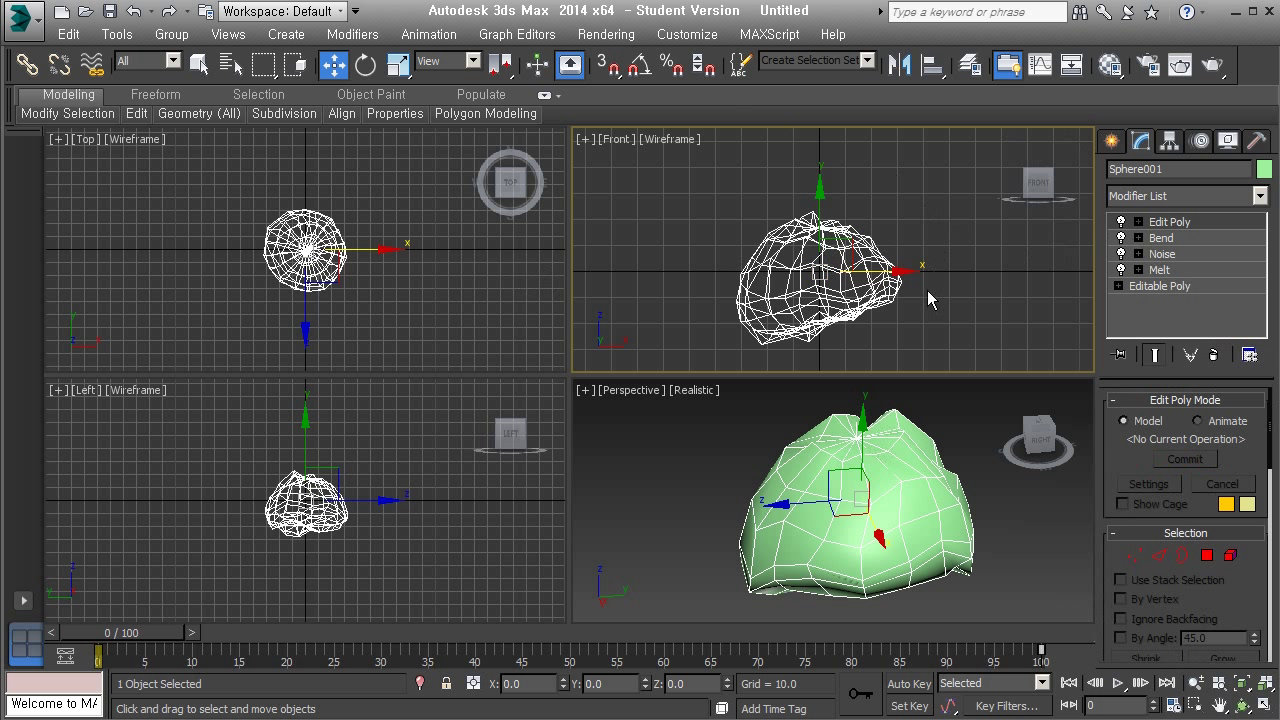
left_click(1214, 355)
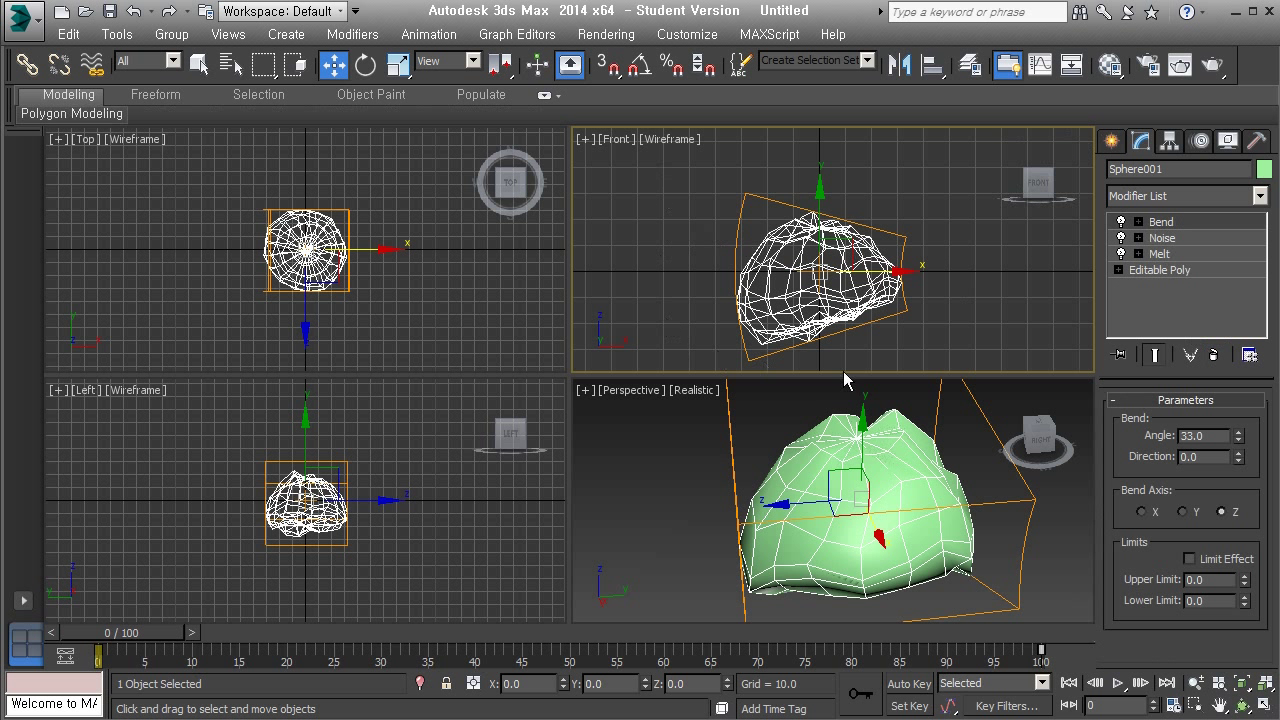
Convert the sphere to Editable Poly, collapsing the Melt, Noise and Bend modifiers into the mesh.
right_click(840, 255)
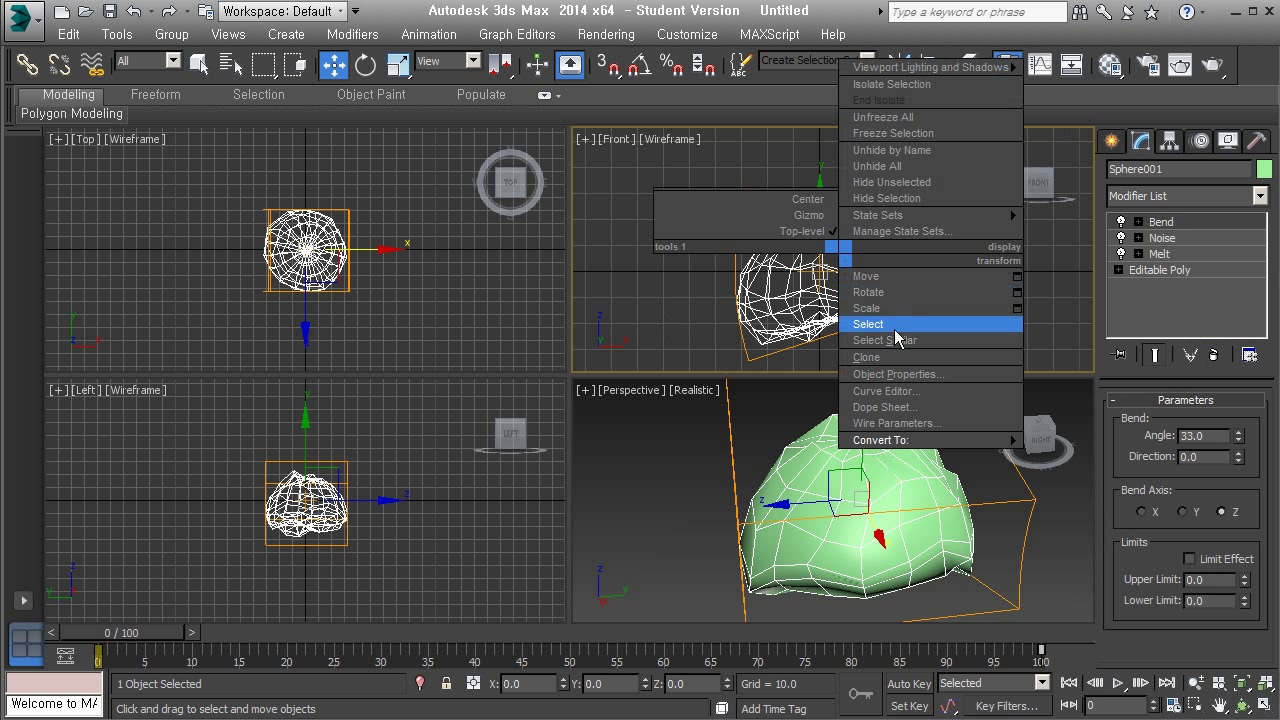
mouse_move(966, 440)
left_click(1064, 451)
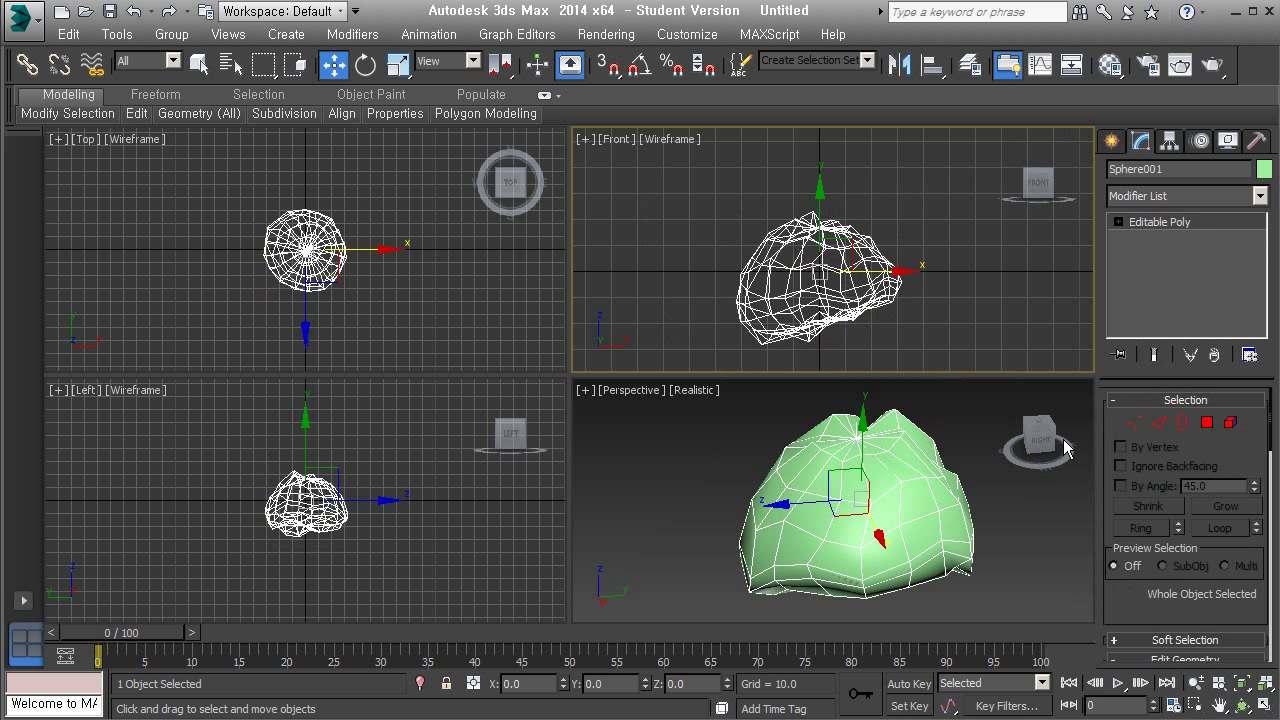